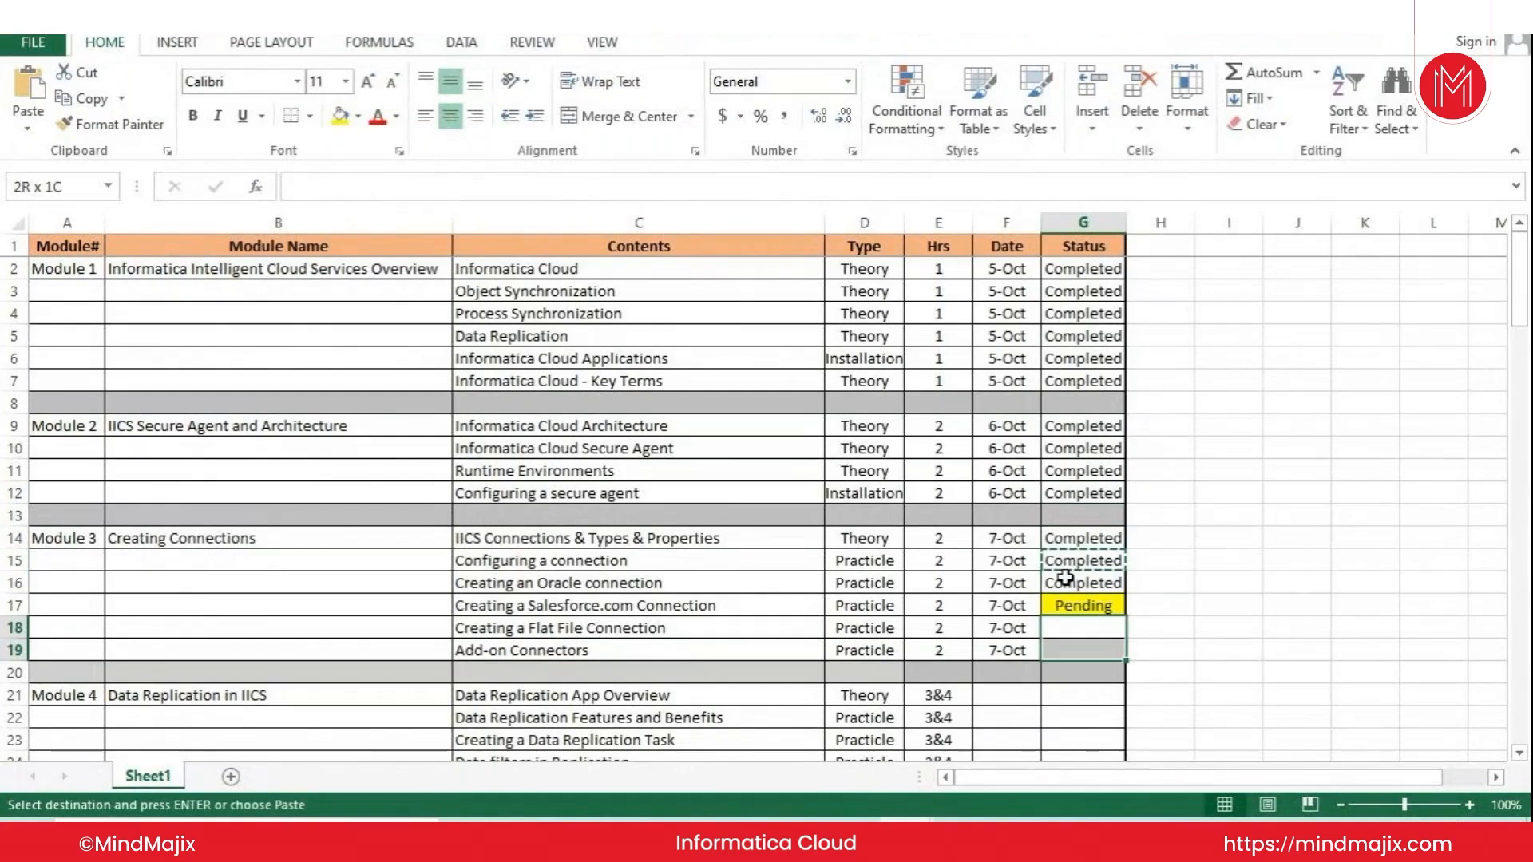
Paste Completed into the Status cells for Creating a Flat File Connection and Add-on Connectors, and save the workbook
key(Return)
key(ctrl+s)
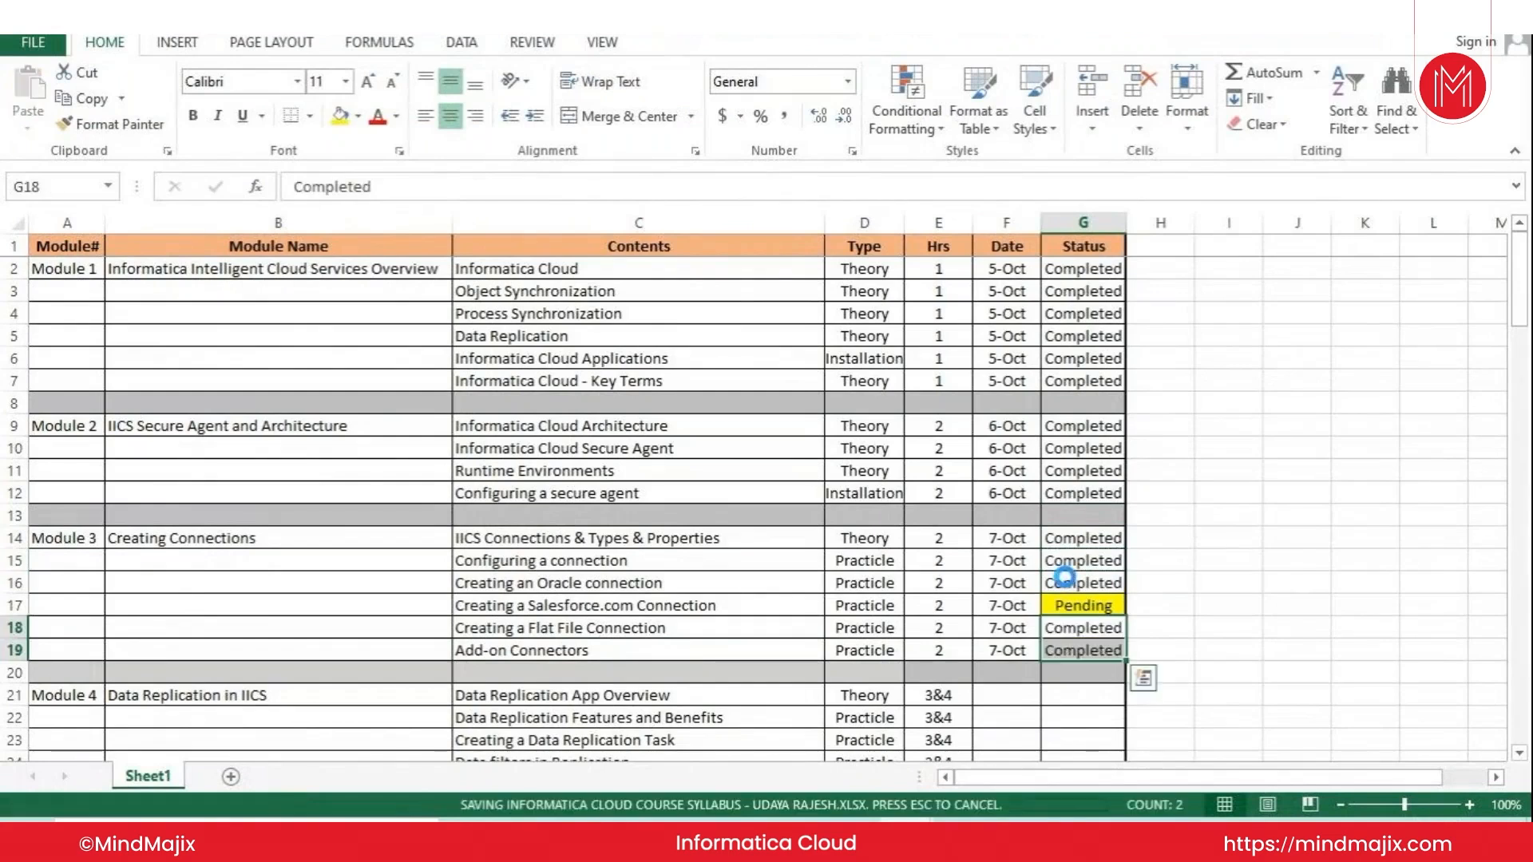
Remove the yellow fill from the Status cell of the Incremental Processing row under Module 4
scroll(1064, 576, down, 3)
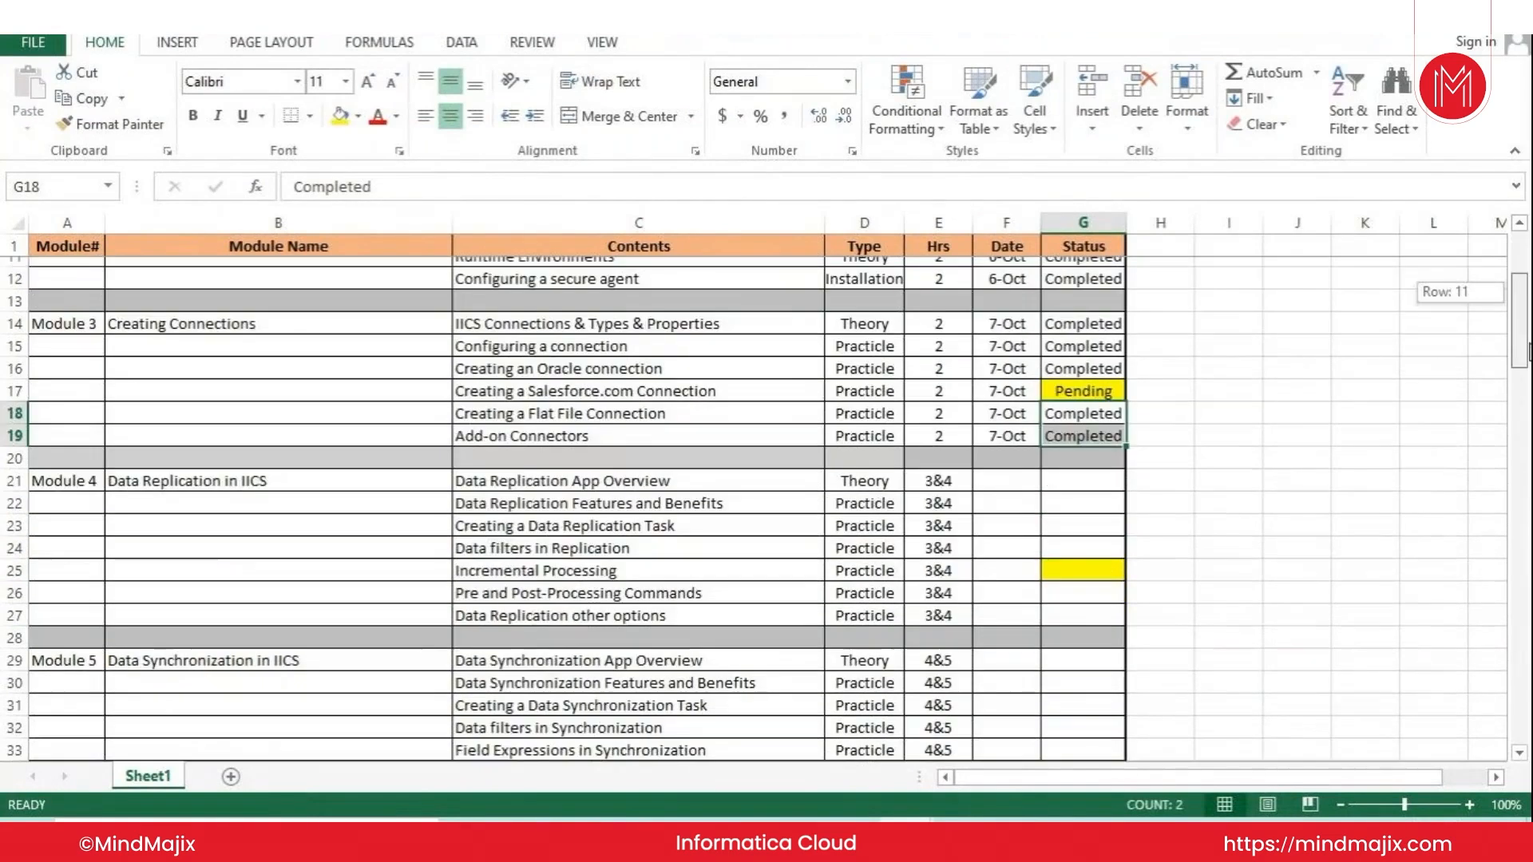
scroll(930, 520, down, 1)
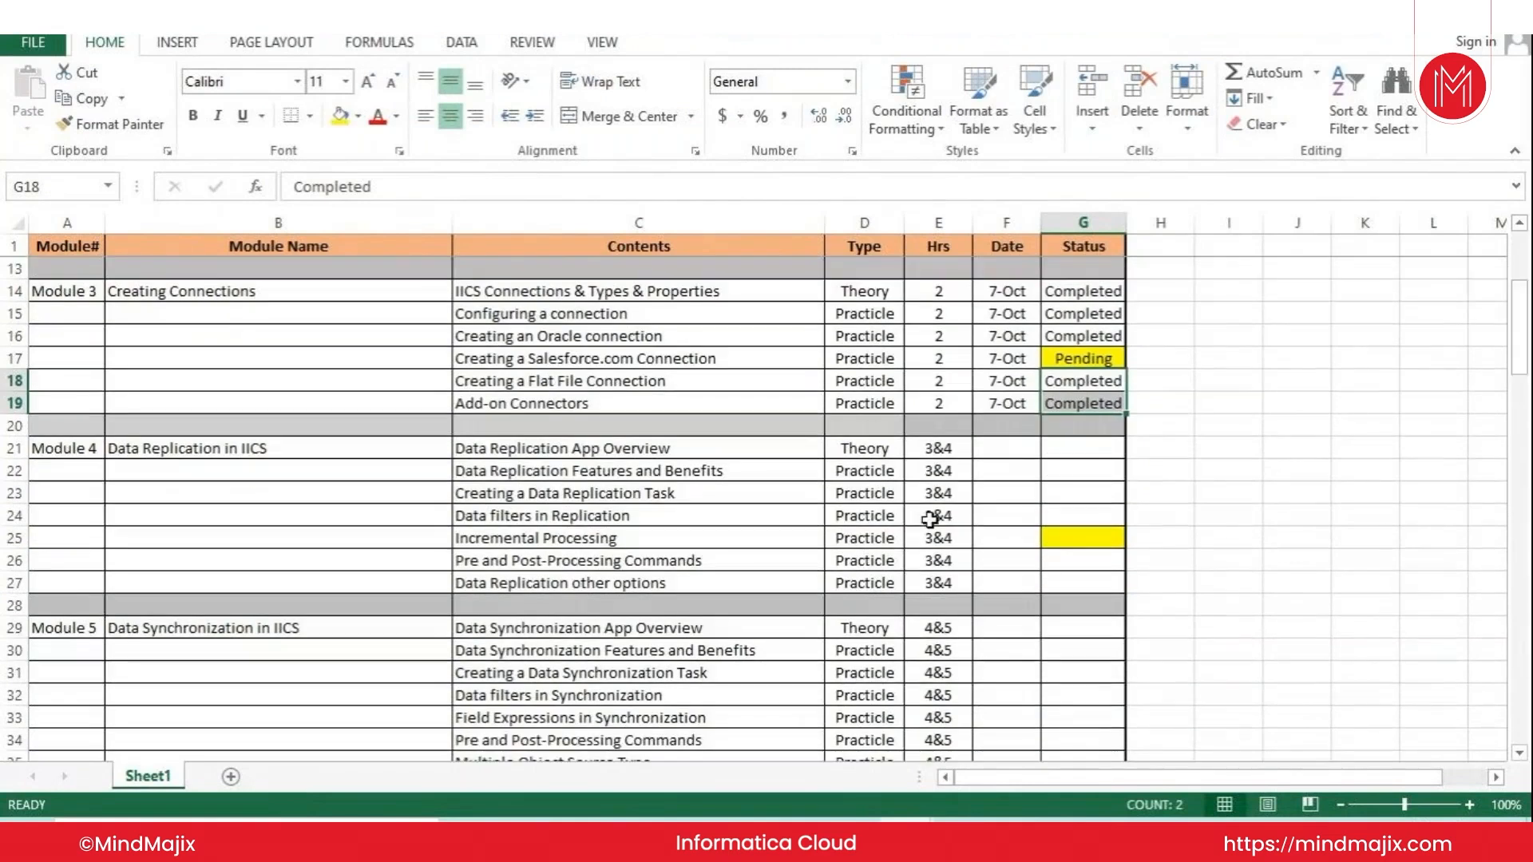
click(1082, 537)
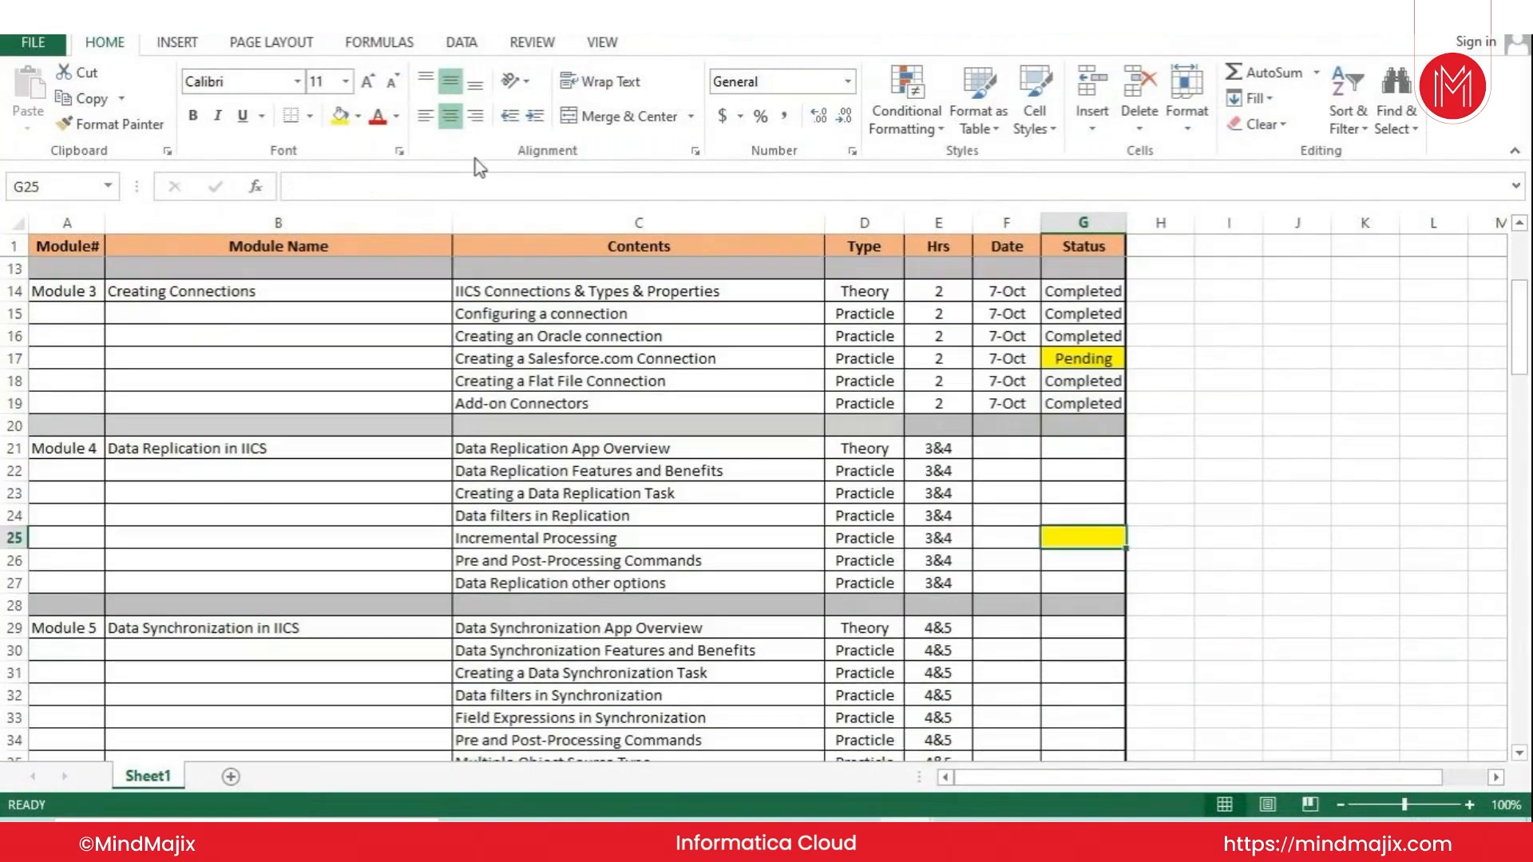
click(356, 118)
click(405, 314)
click(1084, 511)
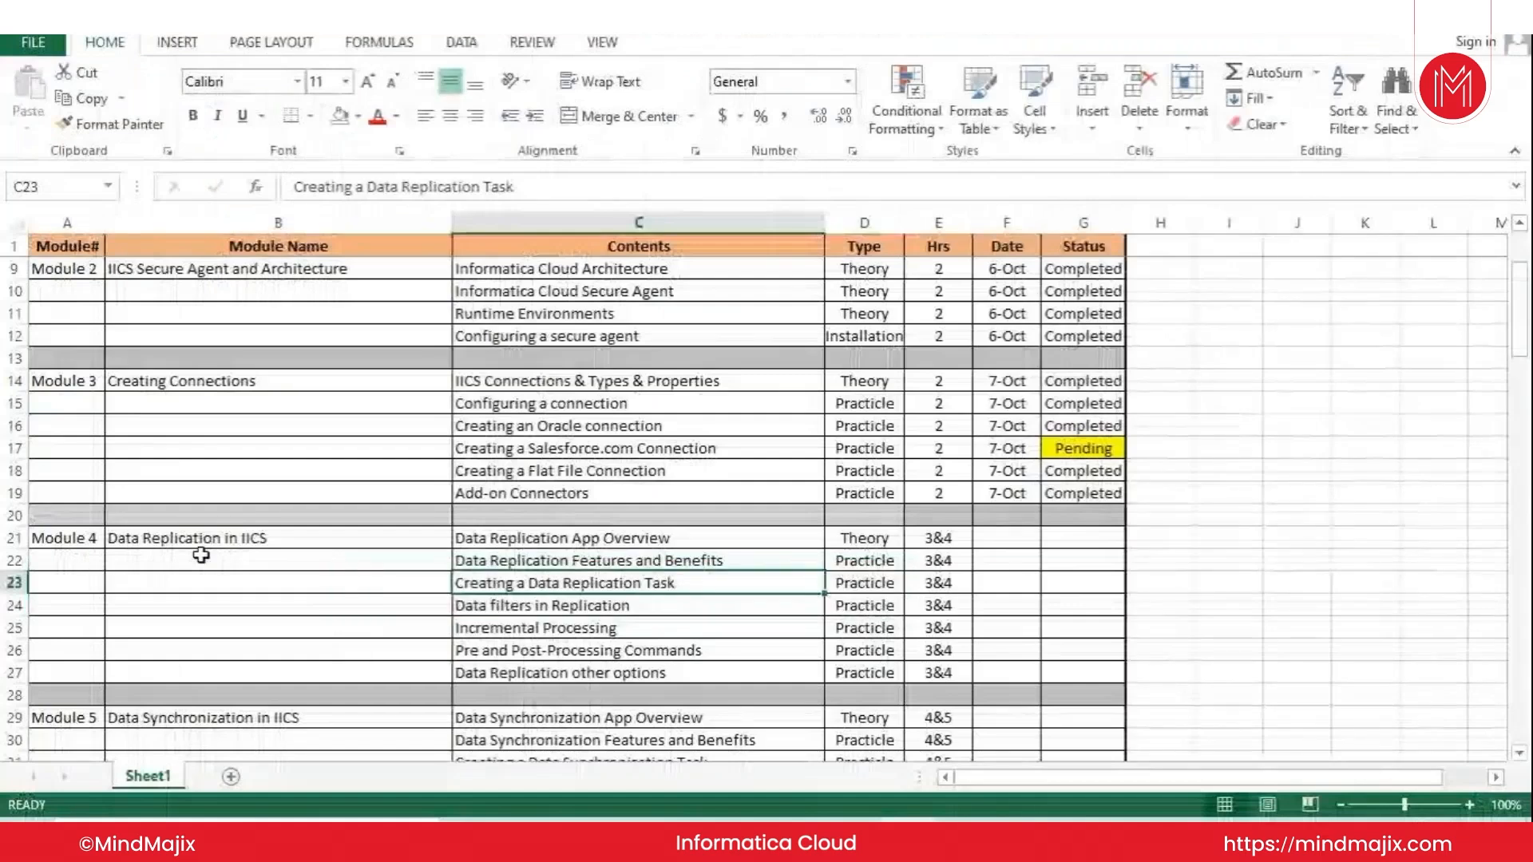
click(67, 539)
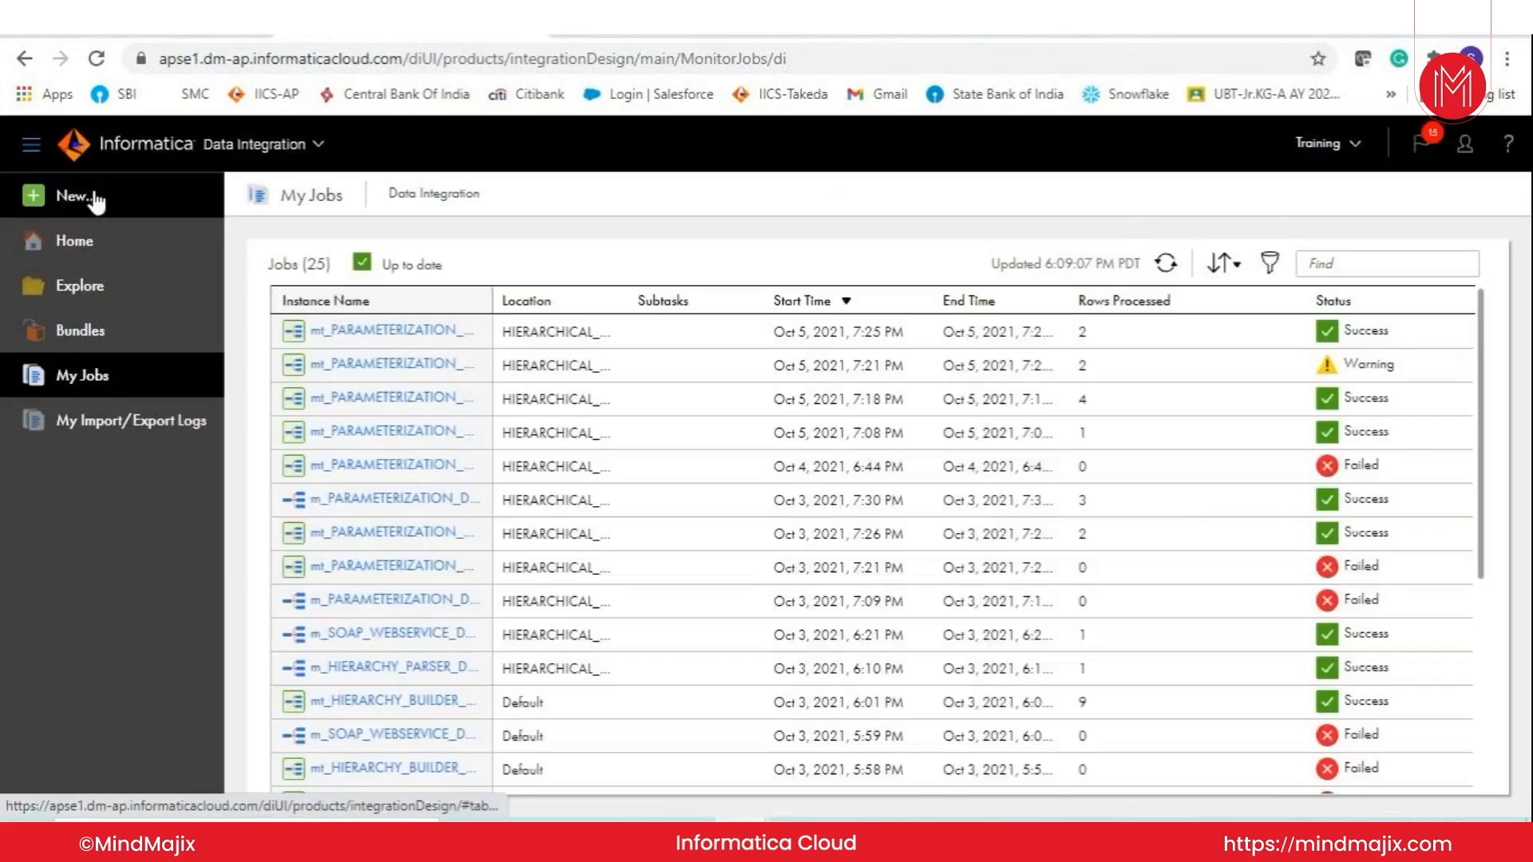
Switch to Informatica Data Integration and create a new Replication Task asset
click(94, 198)
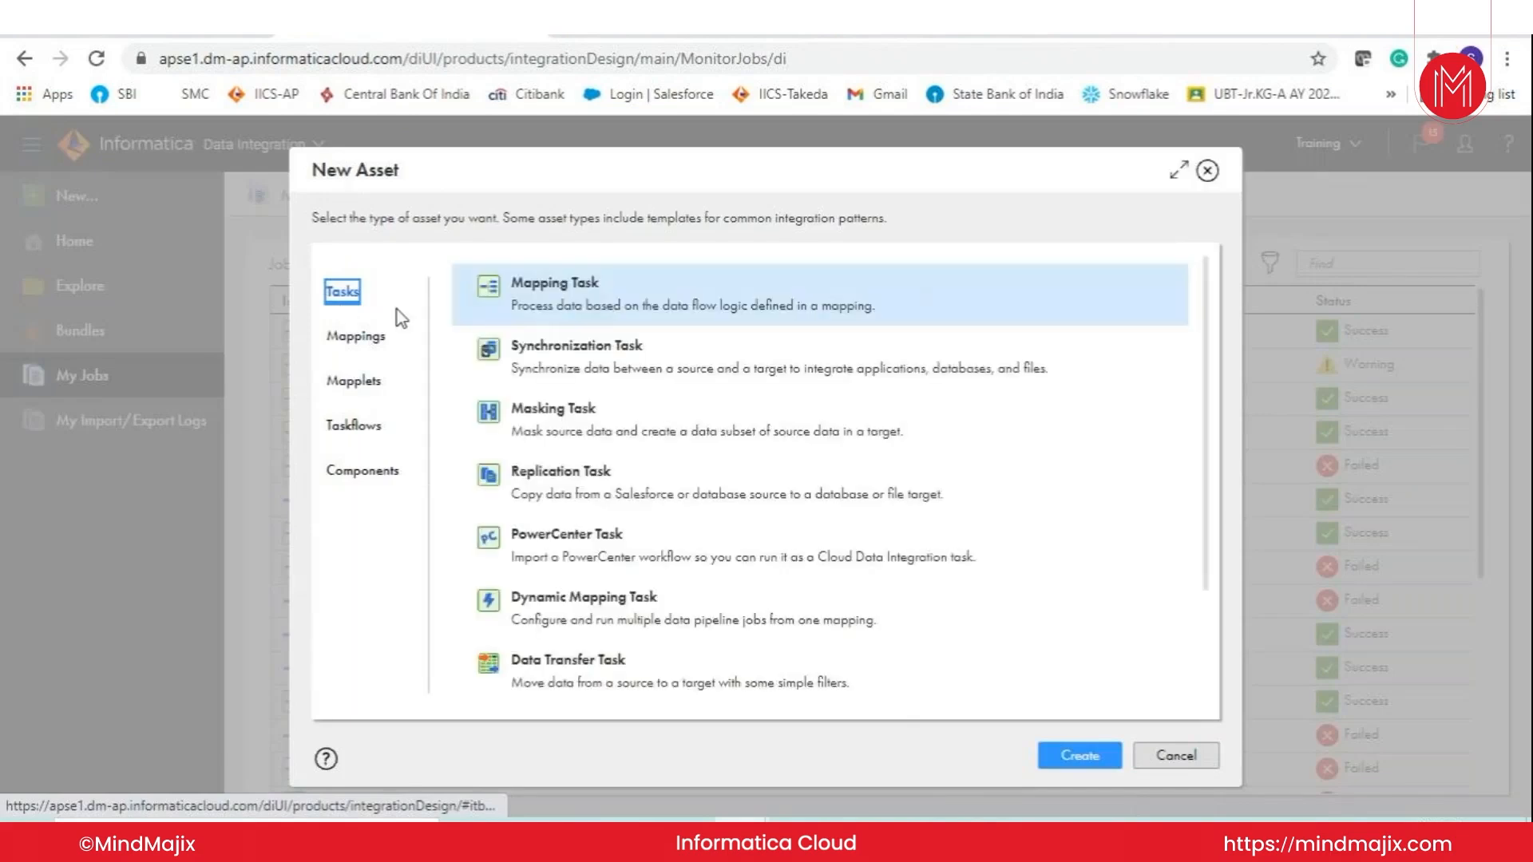
click(531, 491)
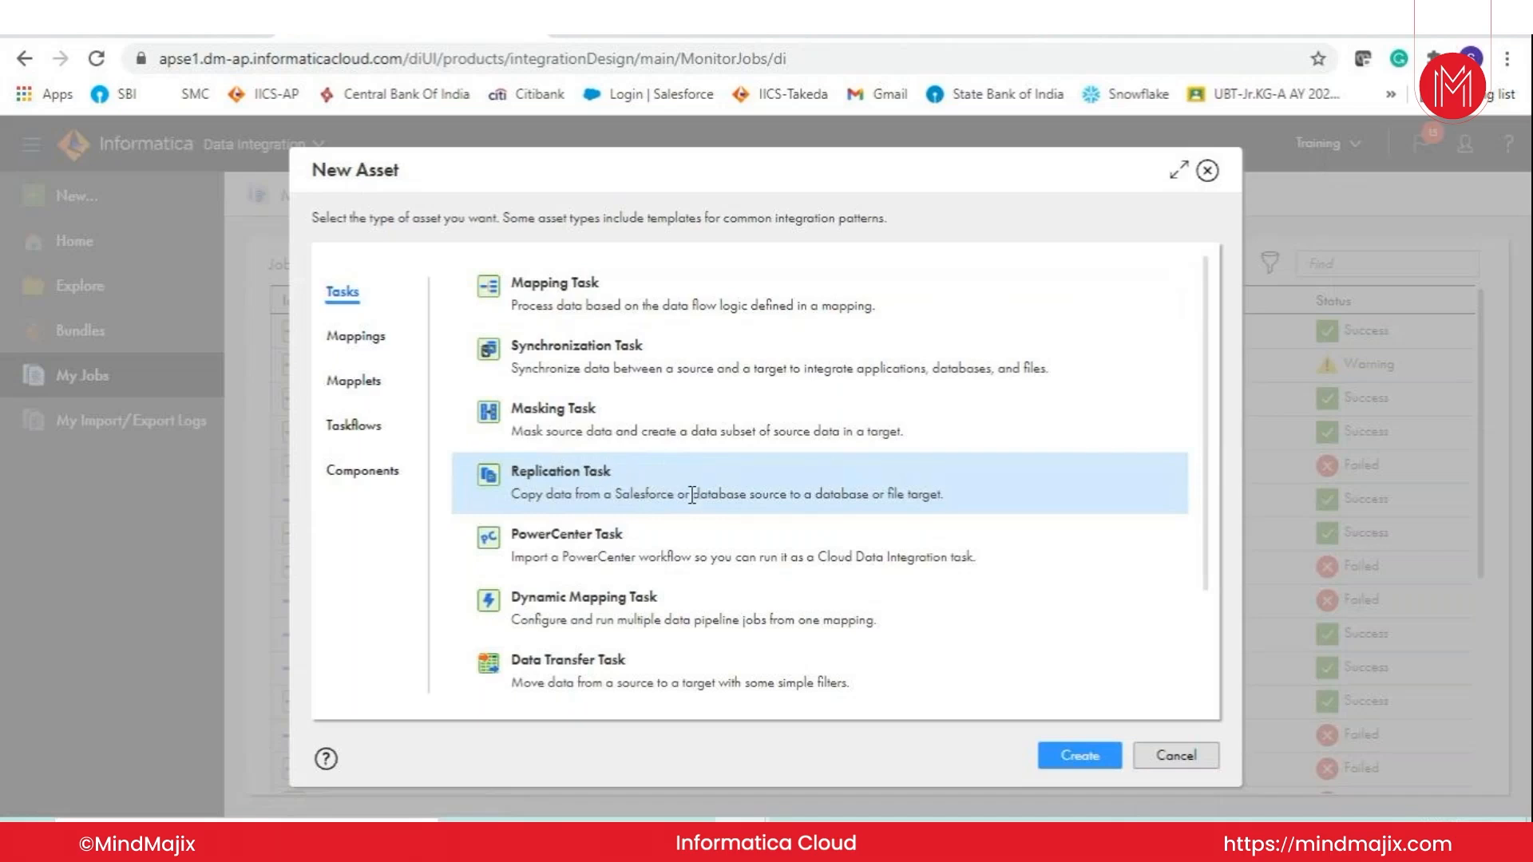
mouse_move(692, 496)
mouse_down()
mouse_move(634, 495)
mouse_move(669, 499)
mouse_up()
click(641, 495)
drag(616, 495, 677, 501)
click(880, 497)
drag(880, 497, 970, 505)
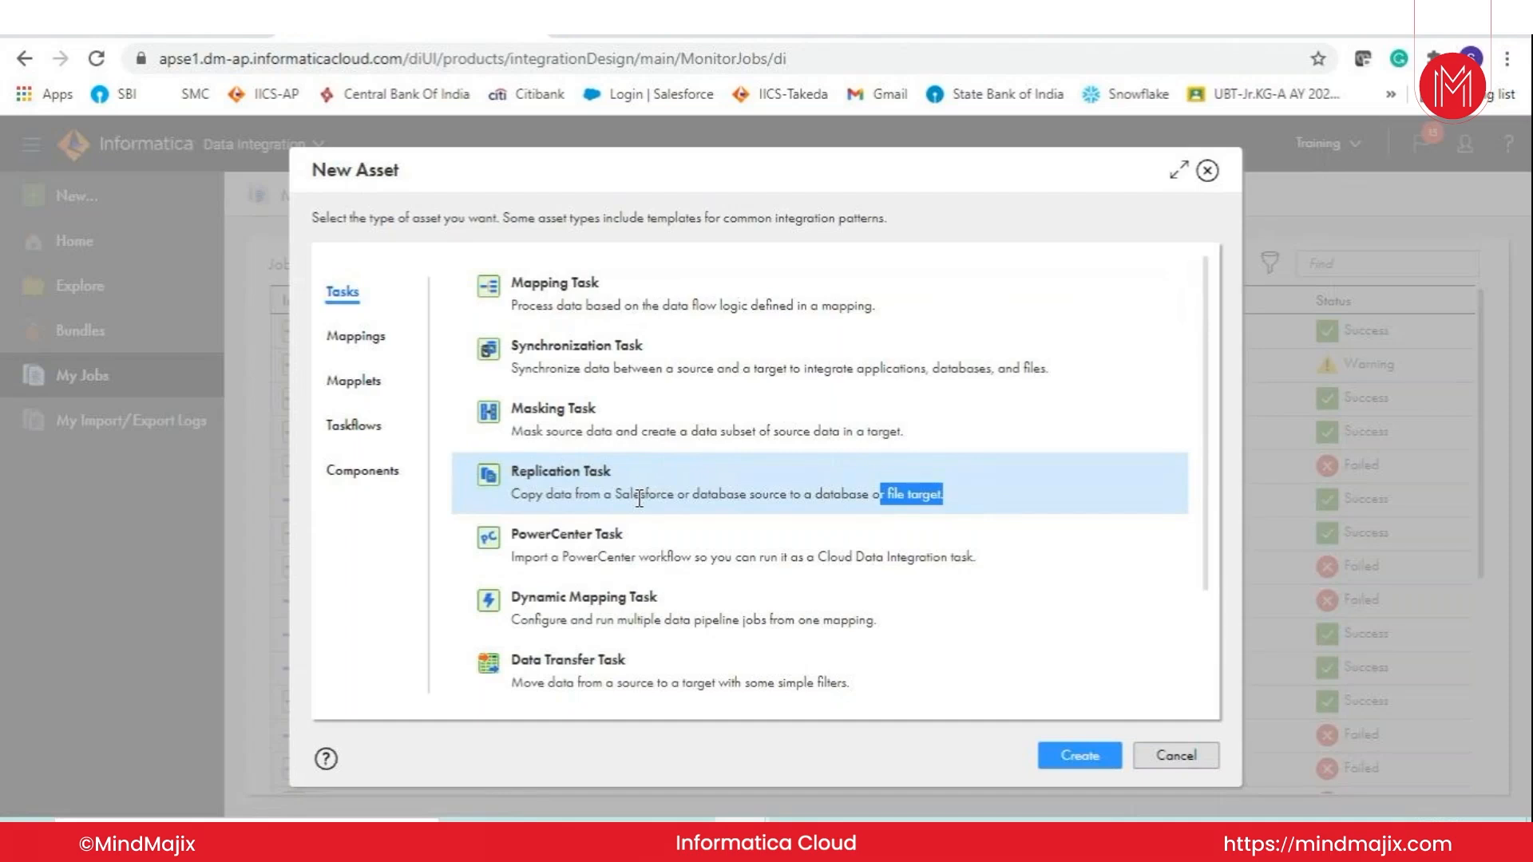
click(638, 499)
click(1077, 759)
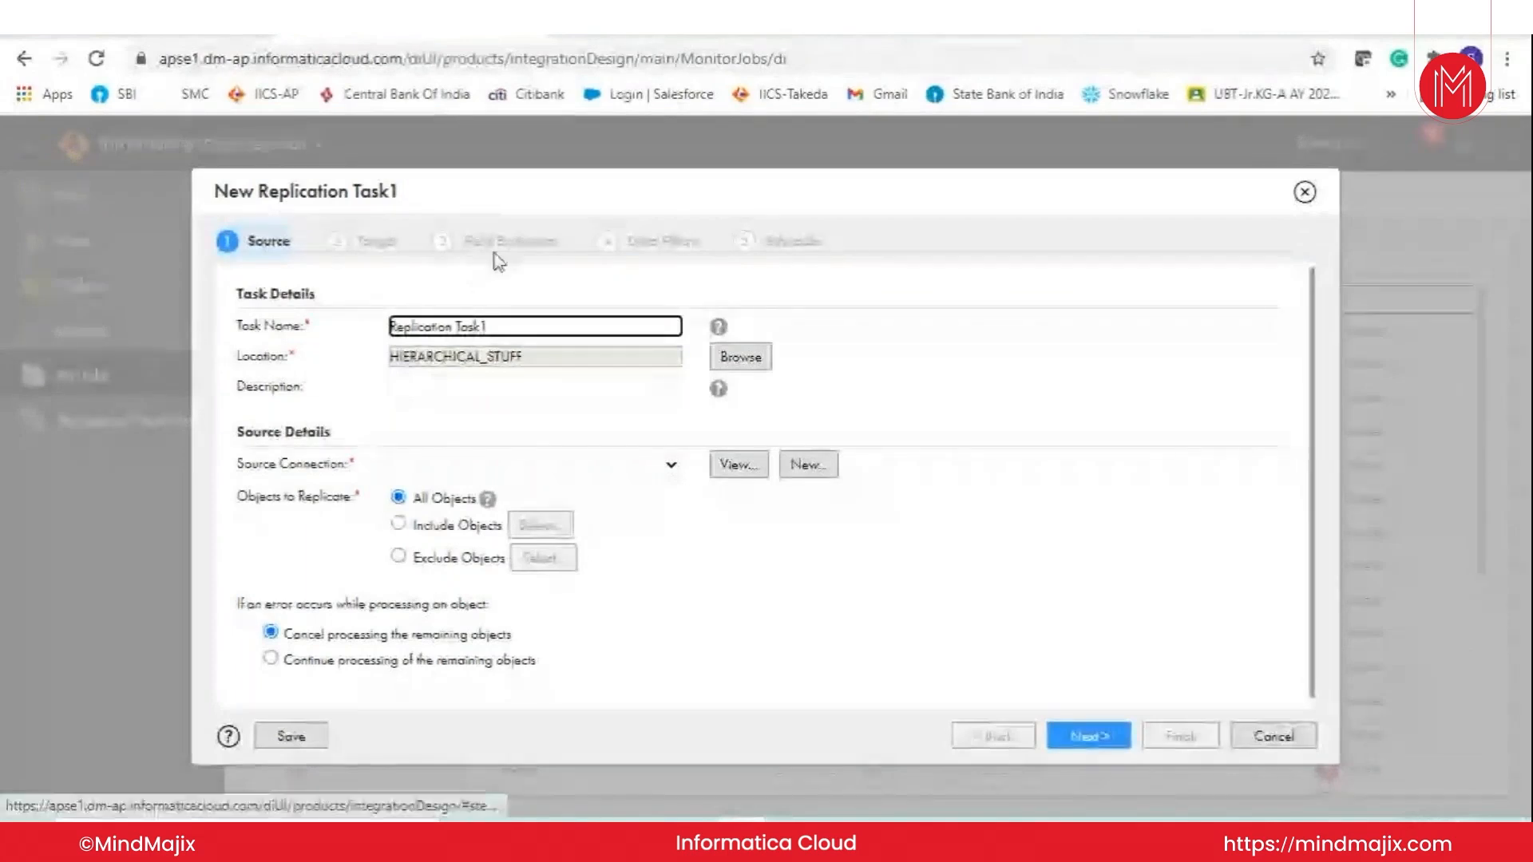
Replace the default task name with DRS_ORCL_DB_ORCL_DB
triple_click(508, 321)
click(572, 325)
drag(572, 326, 371, 332)
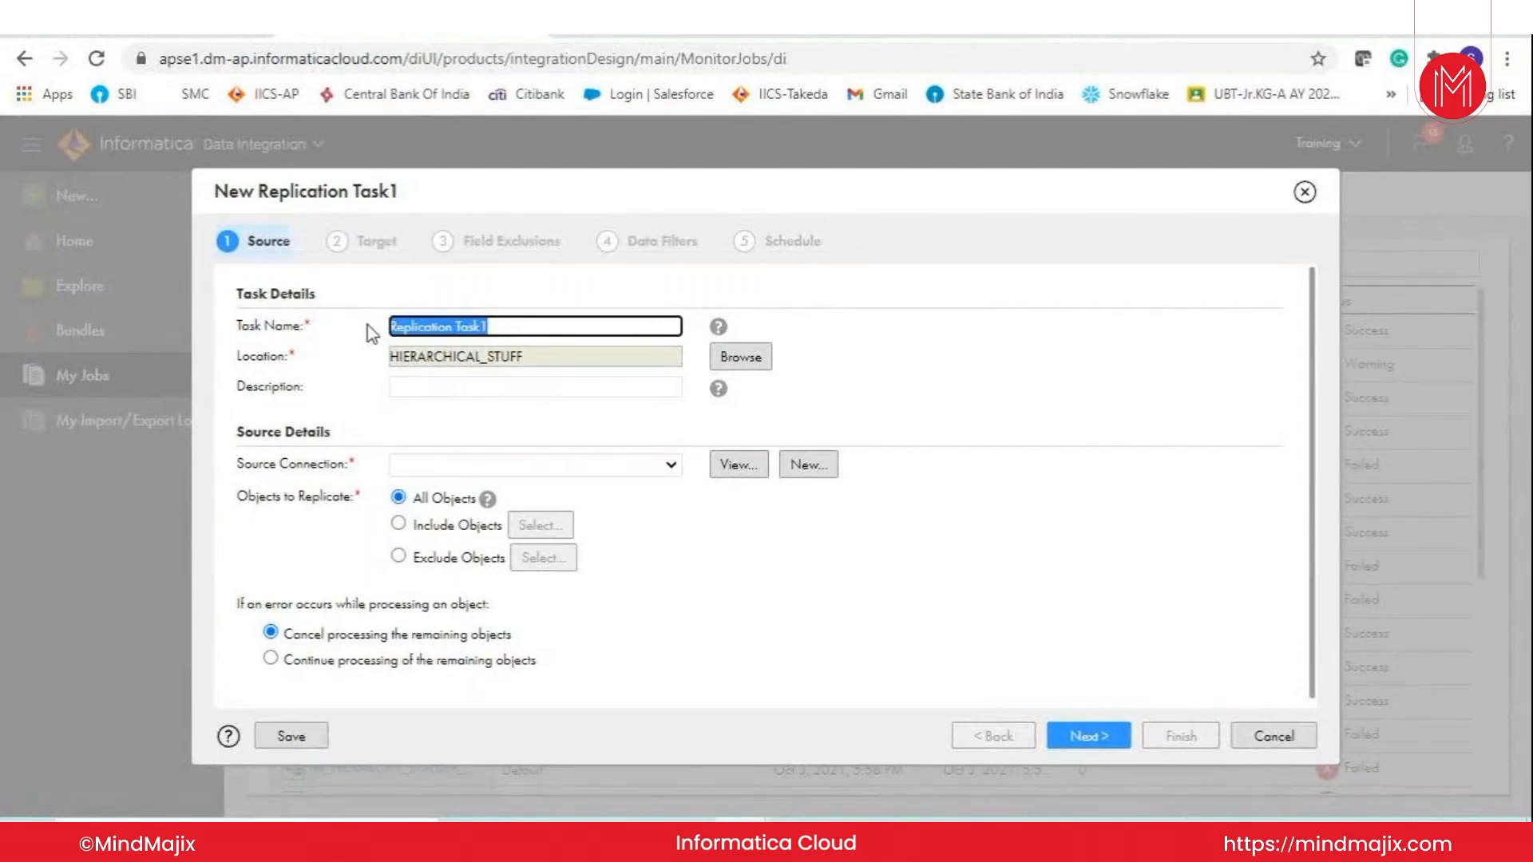
text(DRS_)
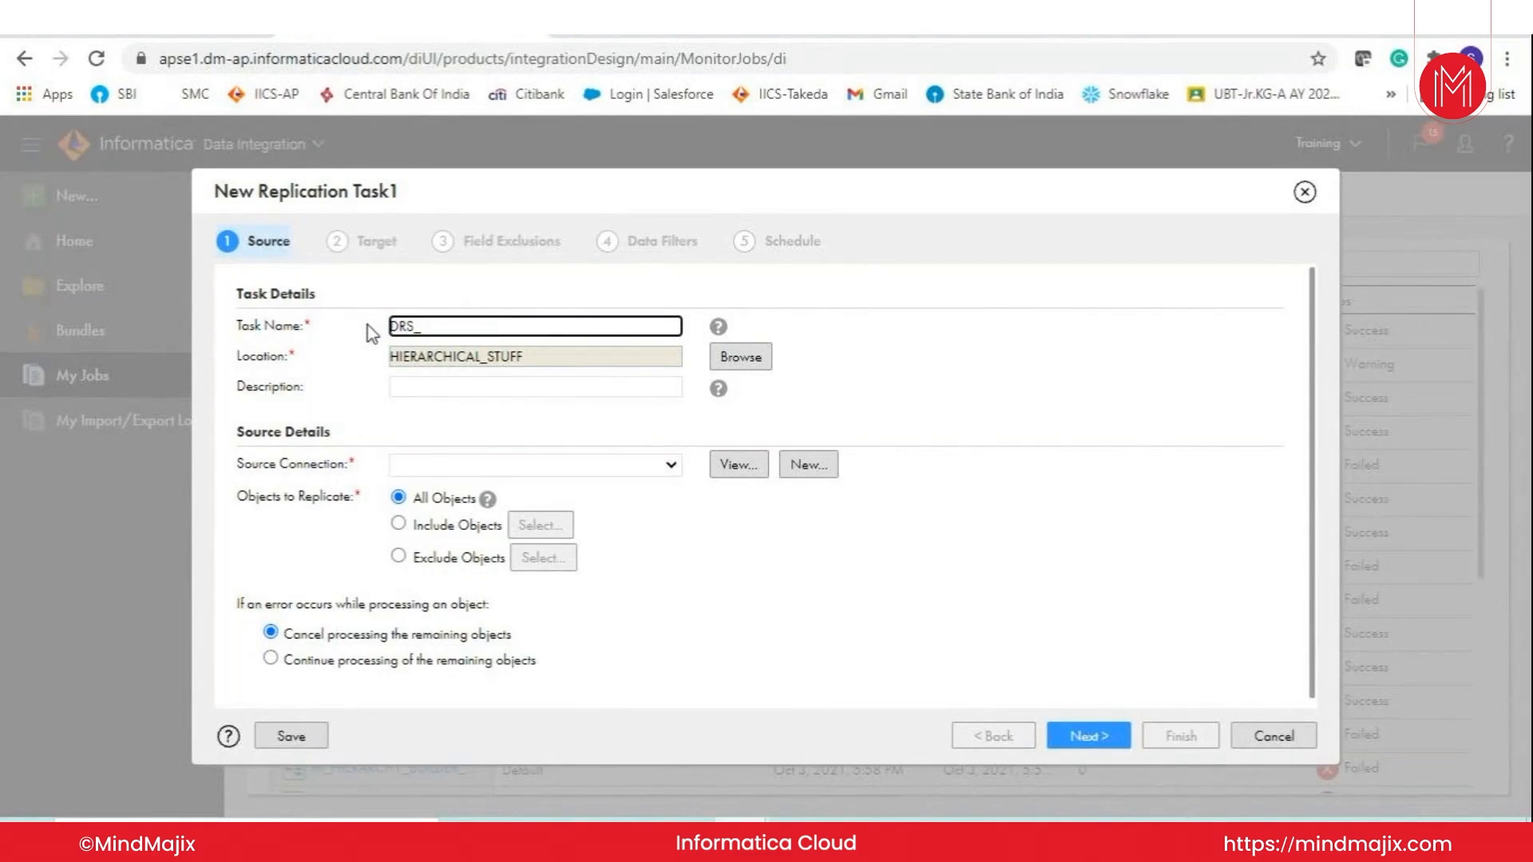
key(Home)
key(End)
text(ORCL)
text(_DB)
text(_ORCL-DB)
key(BackSpace)
key(BackSpace)
key(BackSpace)
text(_)
text(DB)
Correct the task name to DRS_ORCLDB_ORCLDB by removing the extra underscores and suffix
click(464, 330)
key(BackSpace)
click(514, 331)
key(BackSpace)
click(538, 327)
text(_)
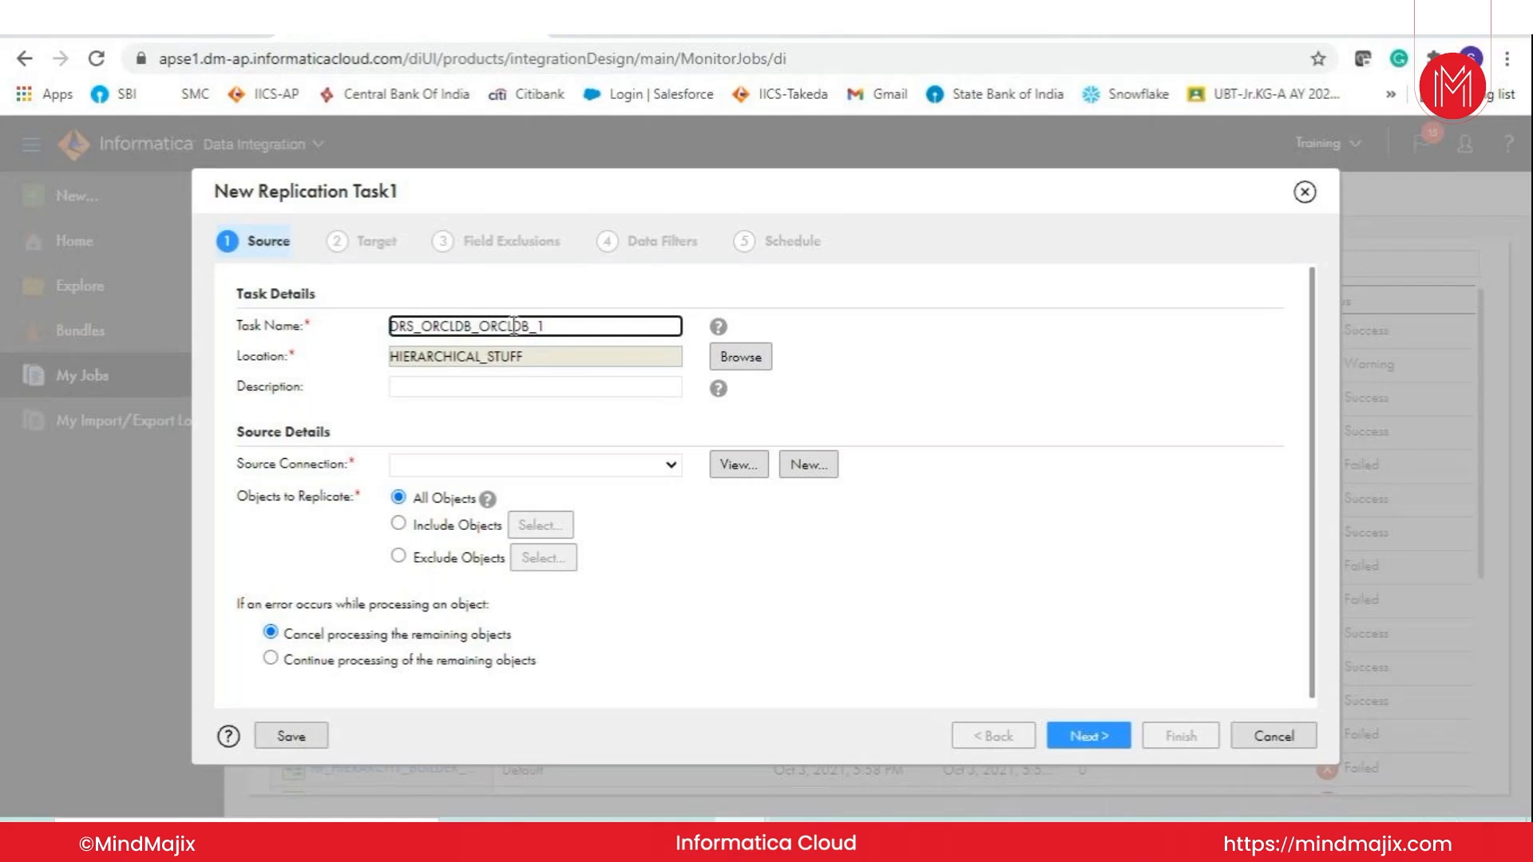
key(BackSpace)
key(BackSpace)
key(Tab)
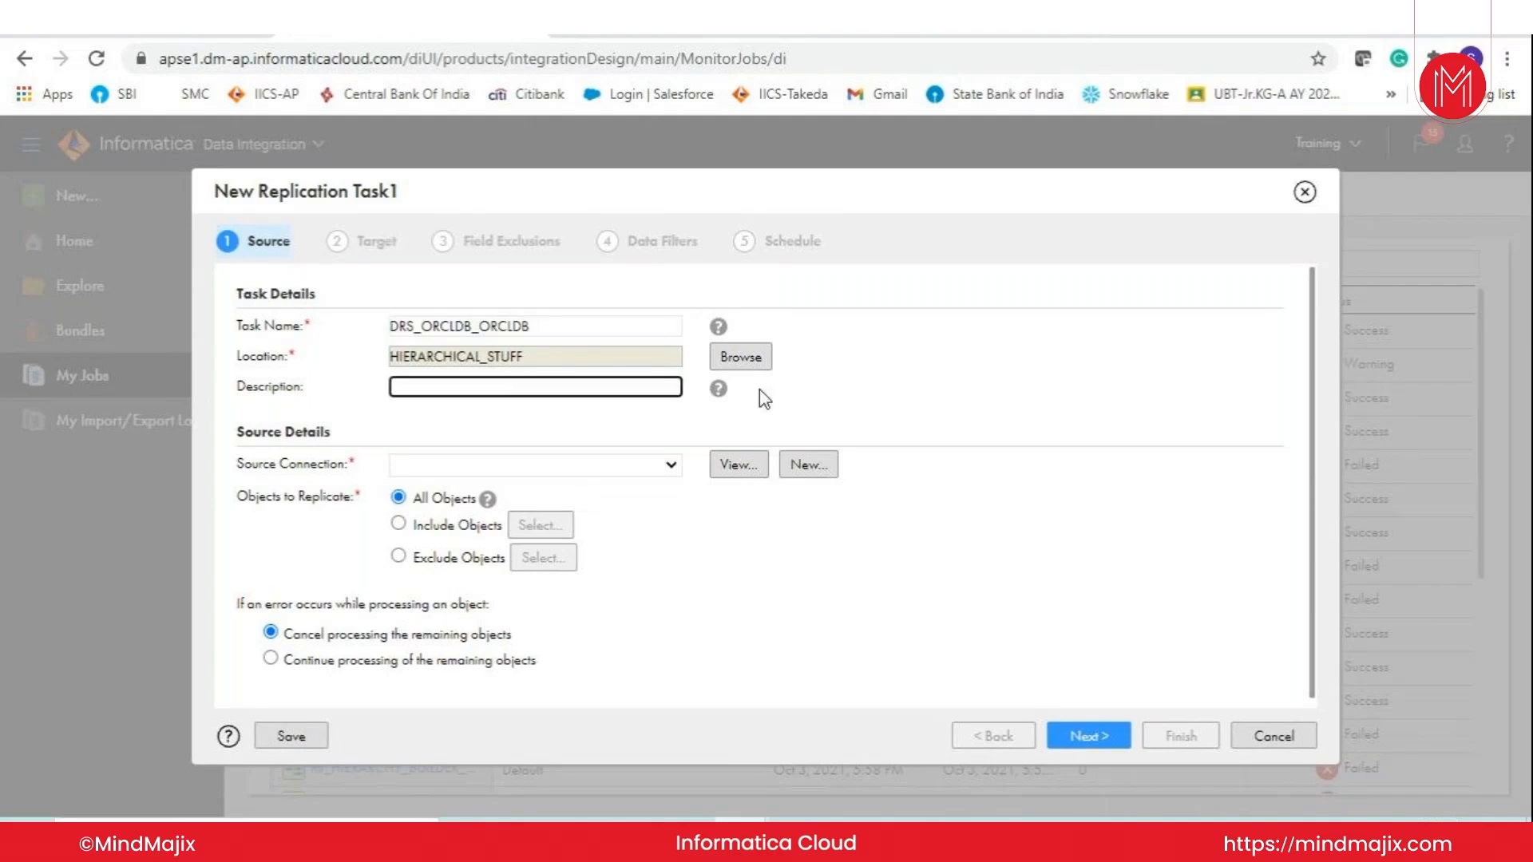
Change the replication task's location to the Default project
click(745, 368)
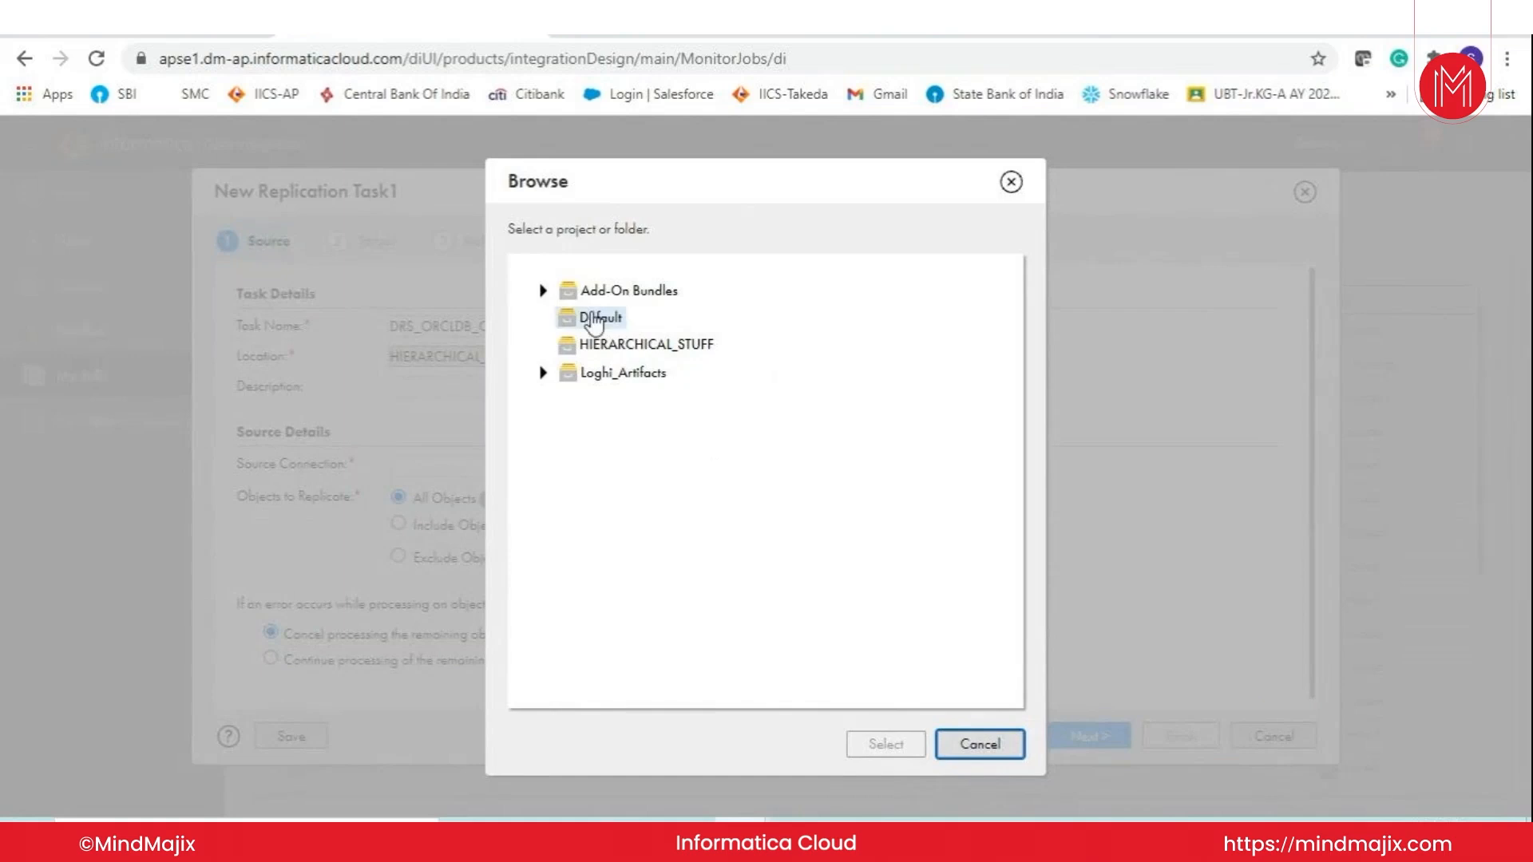
click(595, 320)
click(884, 751)
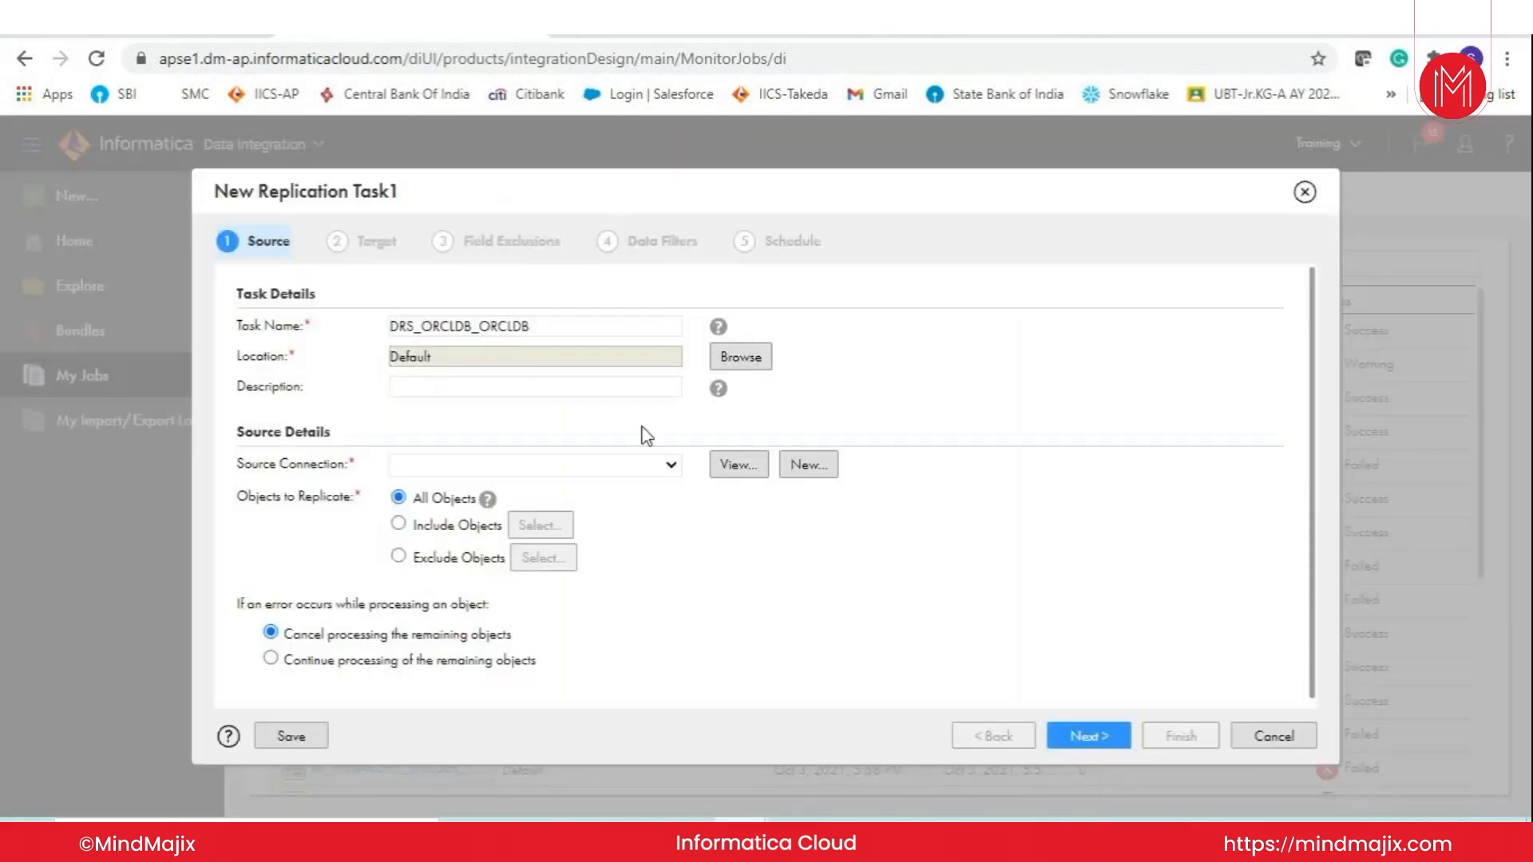
Leave the description empty and set the source connection to ORACLE_CONNECTION
click(452, 385)
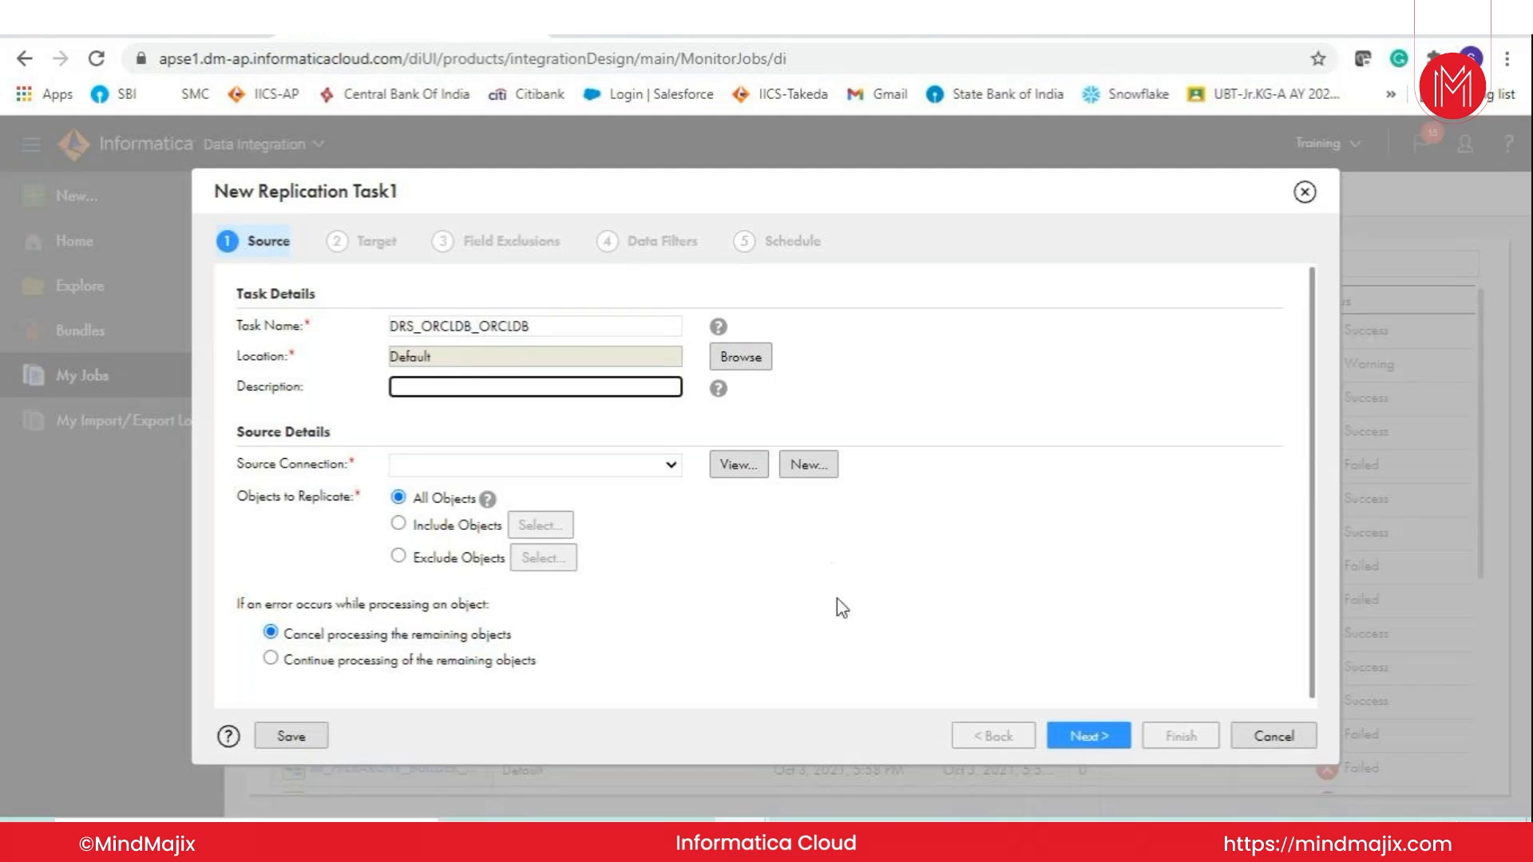
click(670, 467)
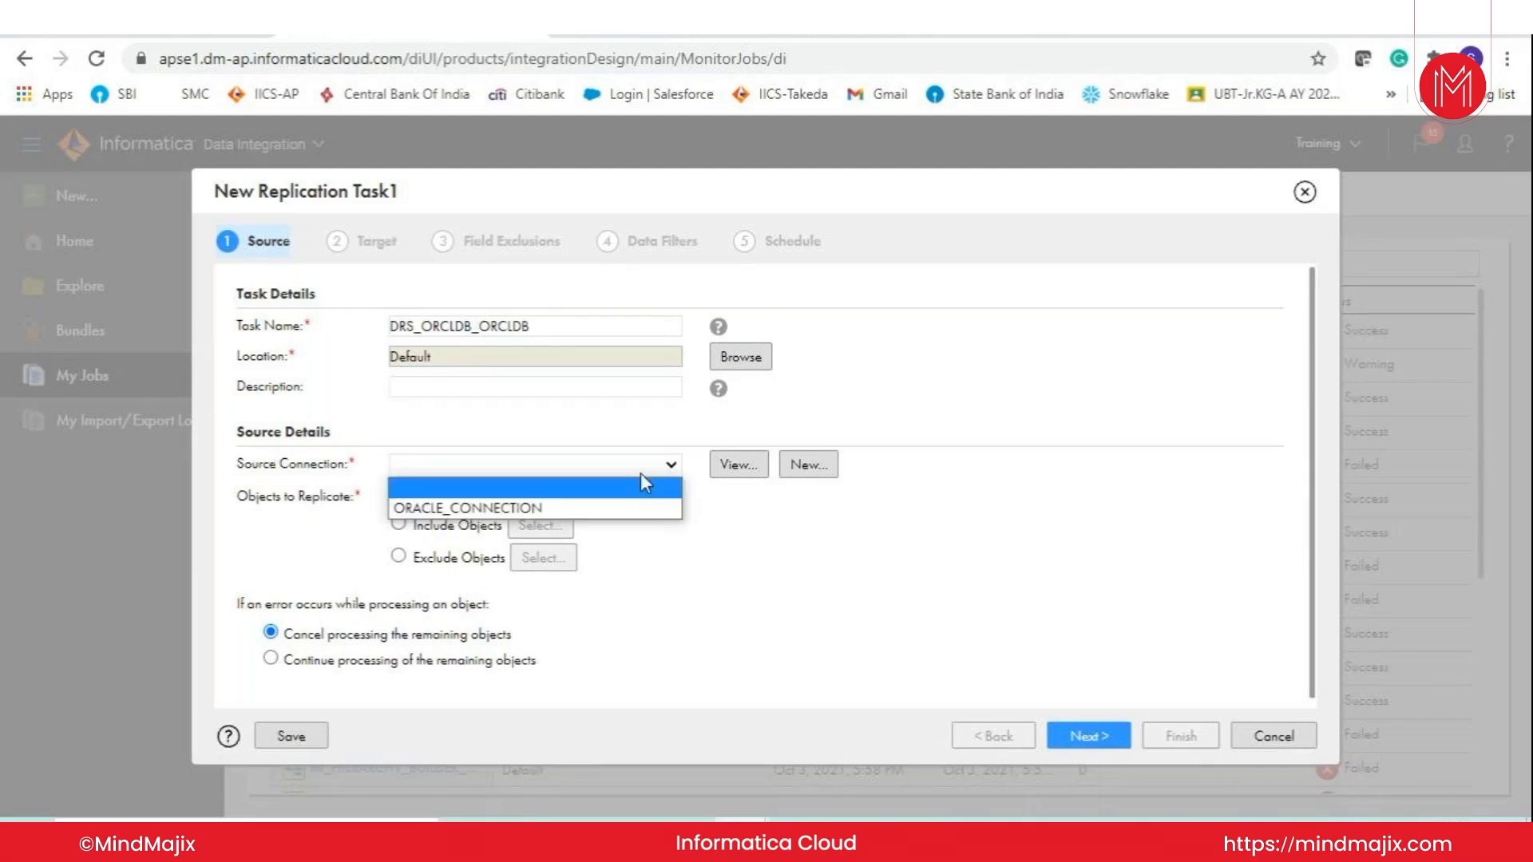
click(541, 511)
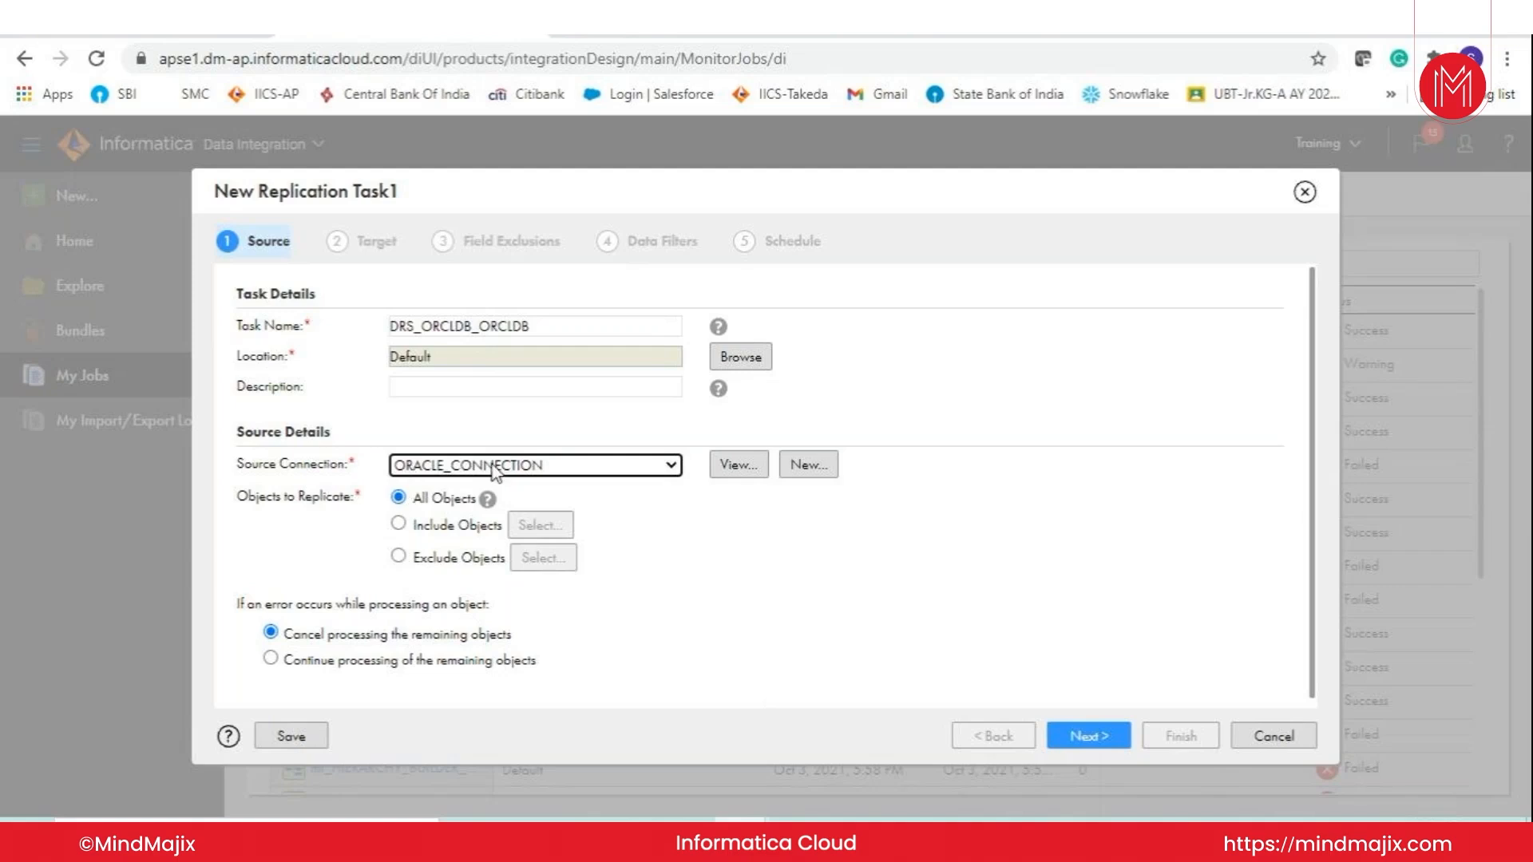
Replicate only included objects, search the source objects for CUSTOMERS, and include the CUSTOMERS table
click(399, 524)
click(539, 527)
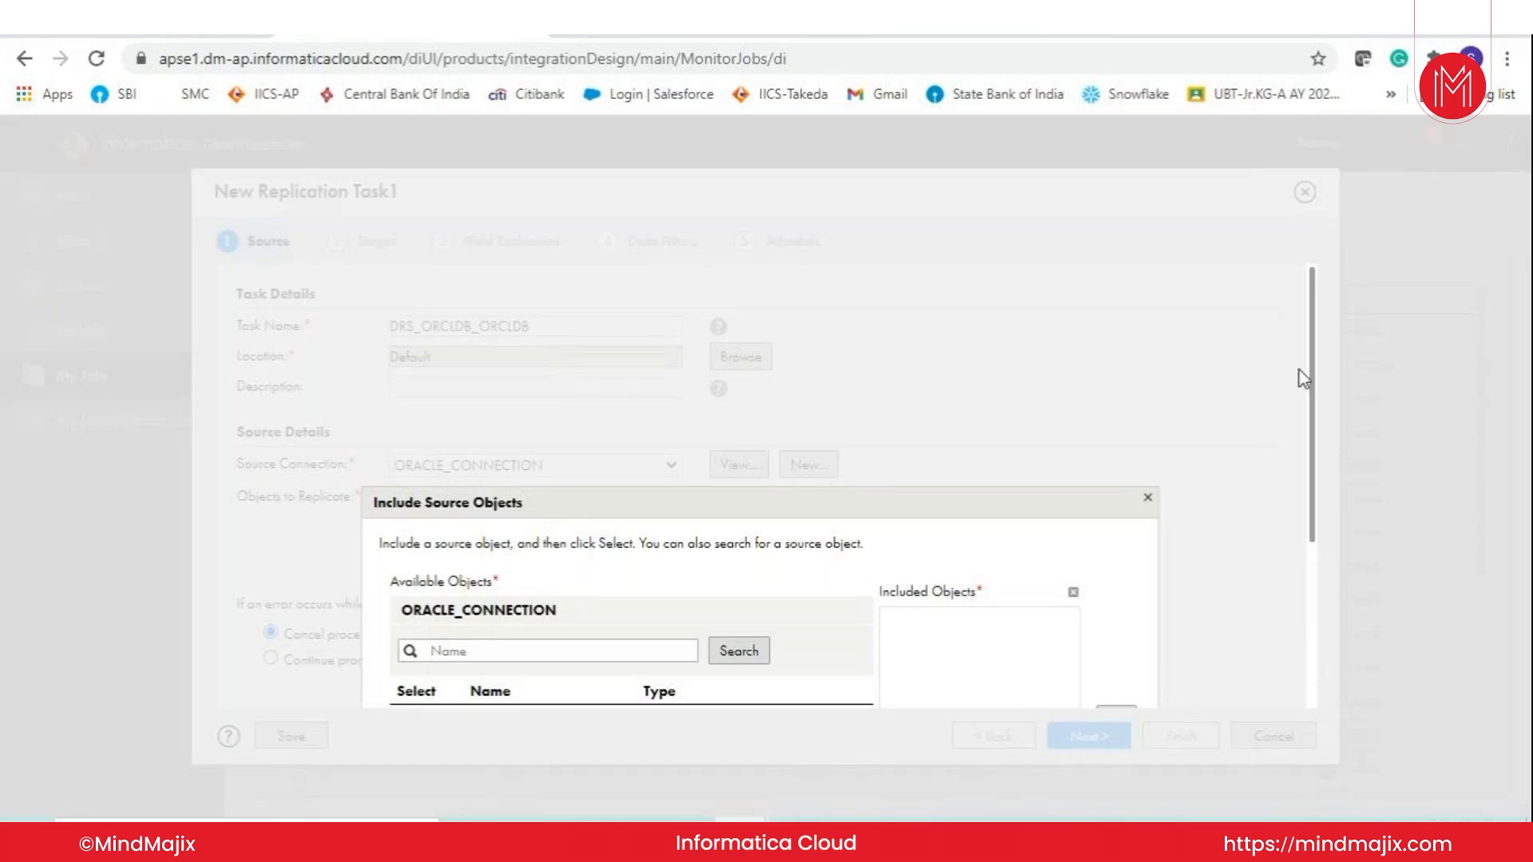
drag(1310, 384, 1313, 549)
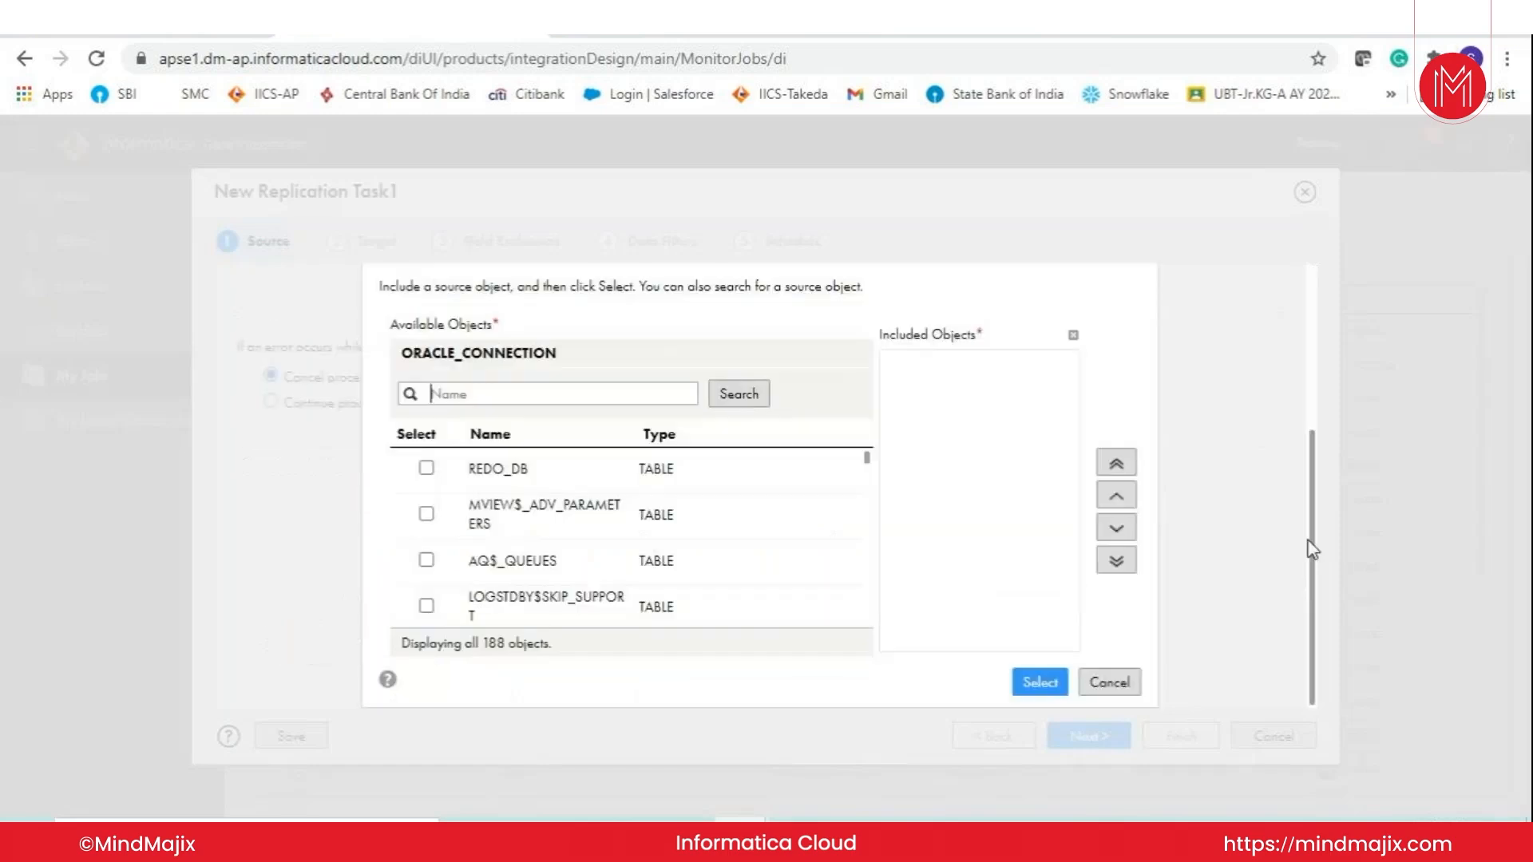
mouse_move(867, 460)
mouse_down()
mouse_move(868, 558)
mouse_move(867, 457)
mouse_up()
text(c)
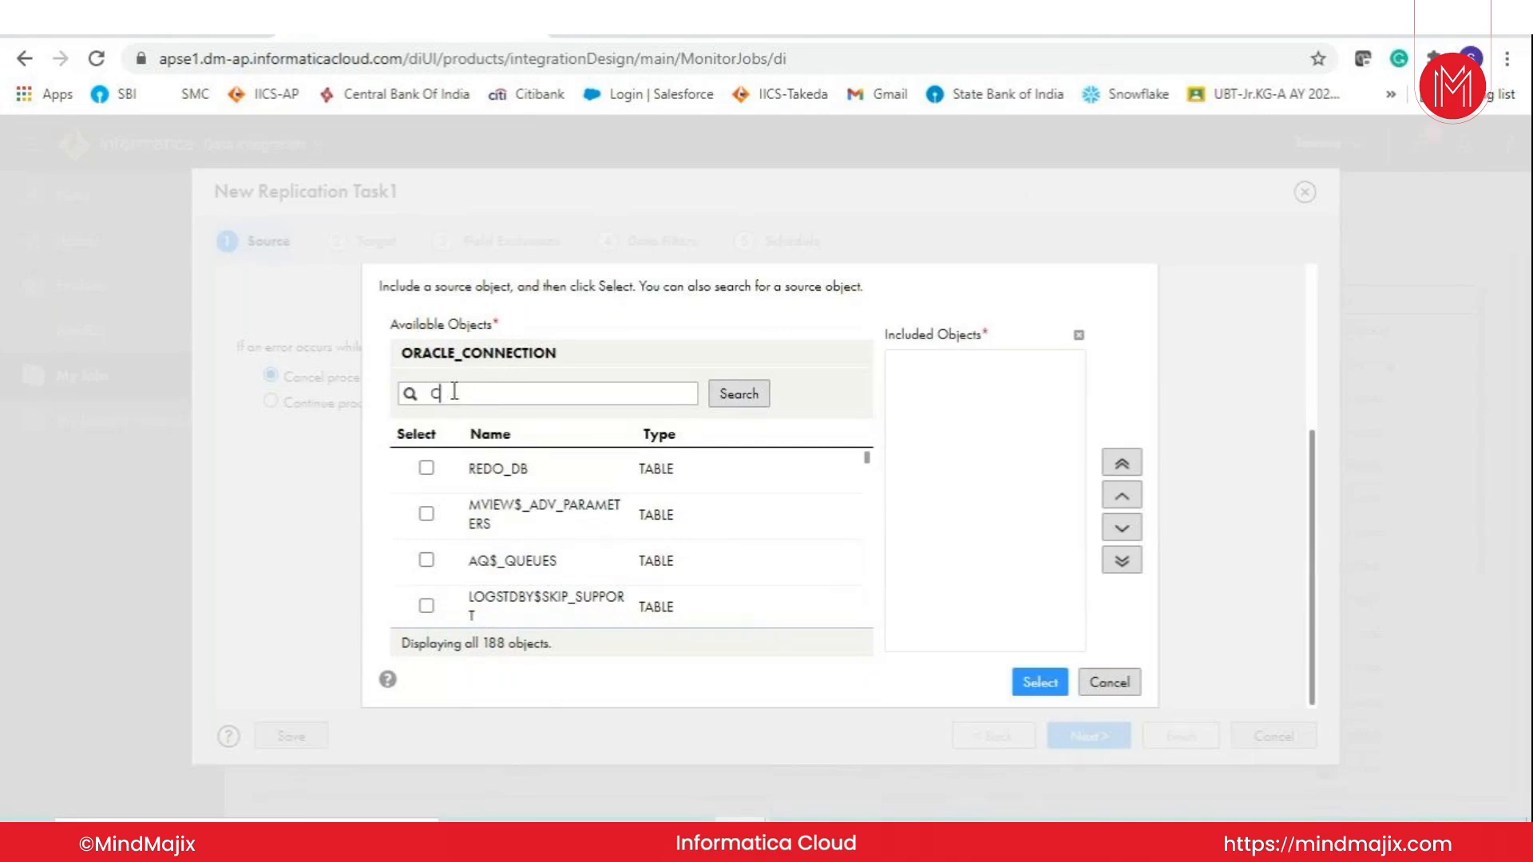
text(USTOMERS)
key(Return)
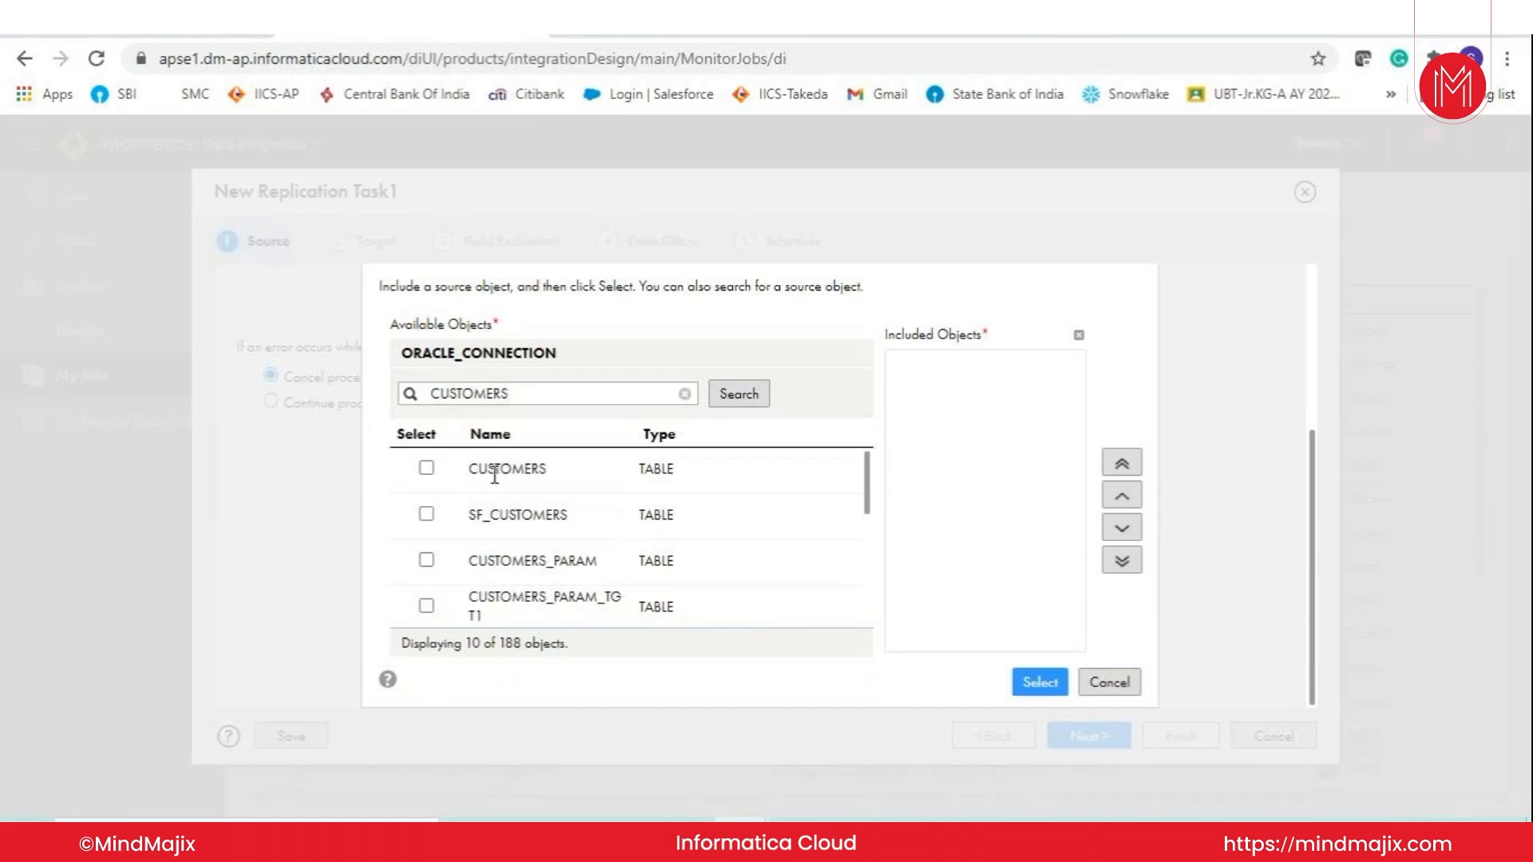
click(426, 469)
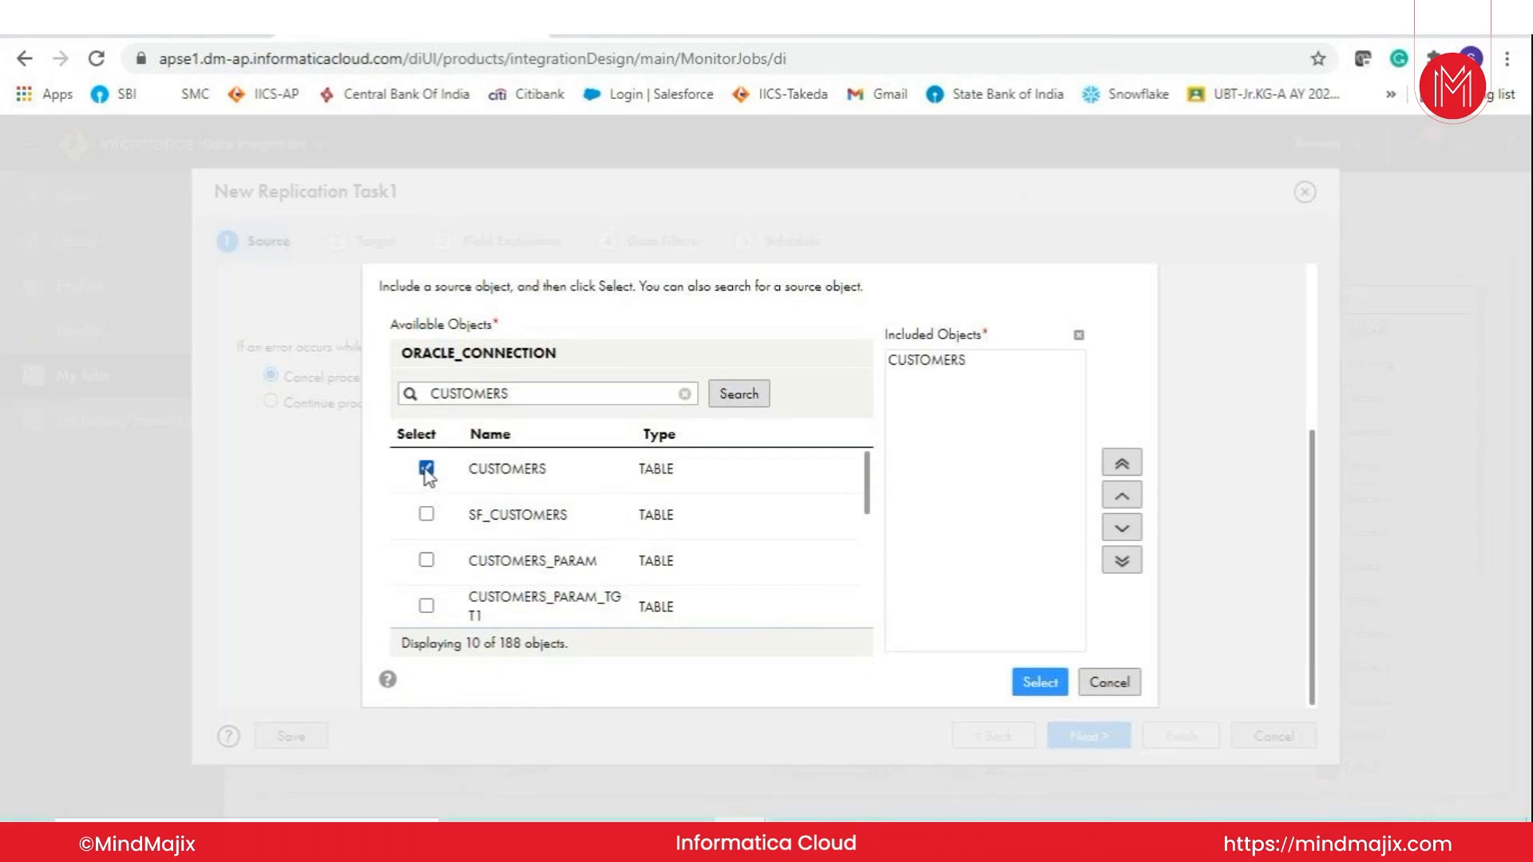
Search the source objects for ORDERS, add the ORDERS table to the included objects, and accept the selection
drag(547, 393, 394, 395)
text(ORDERS)
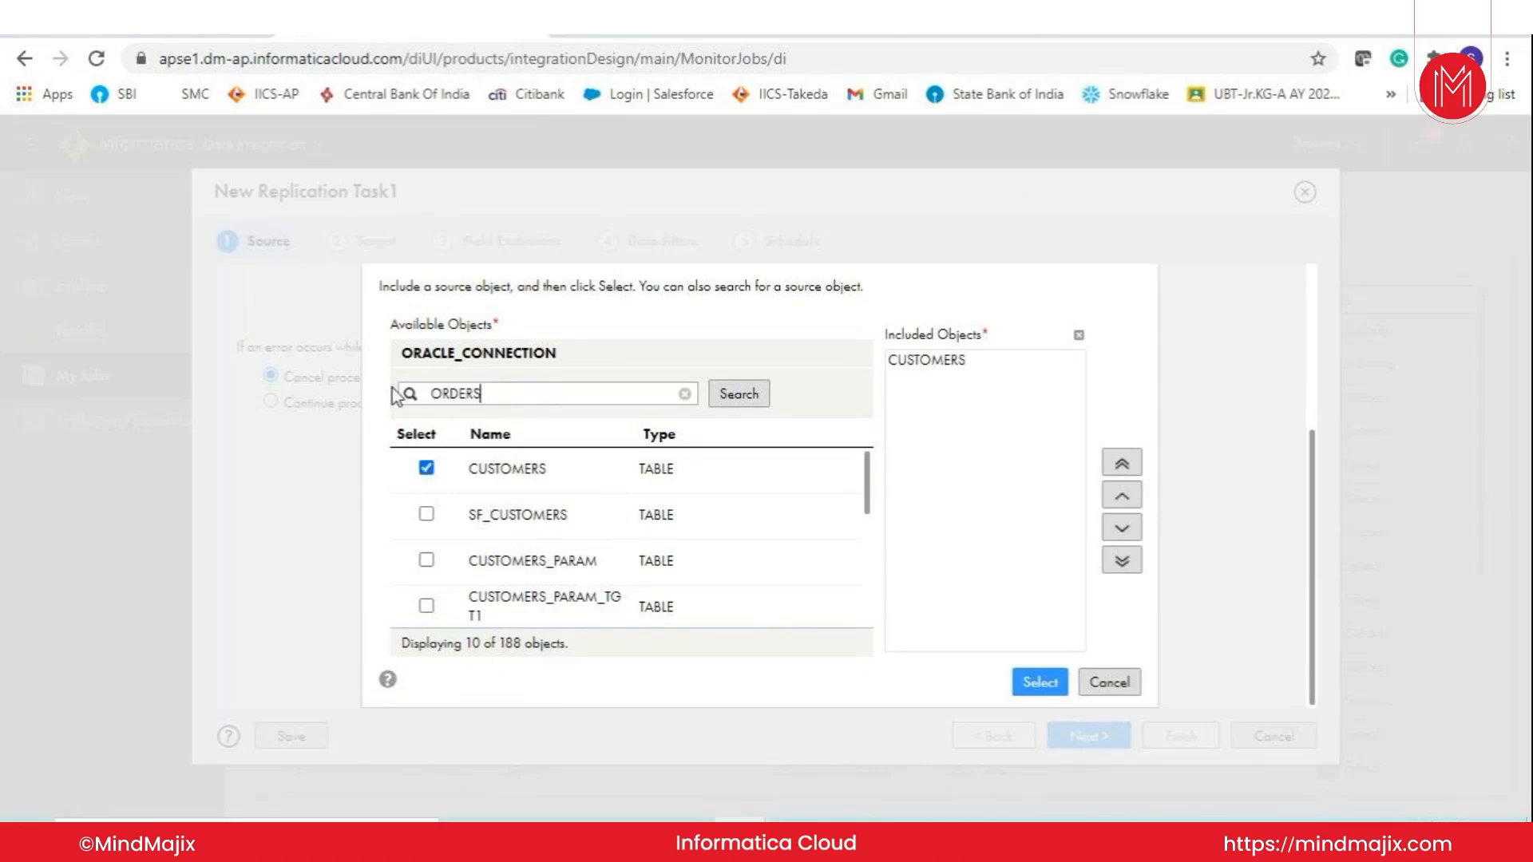
key(Return)
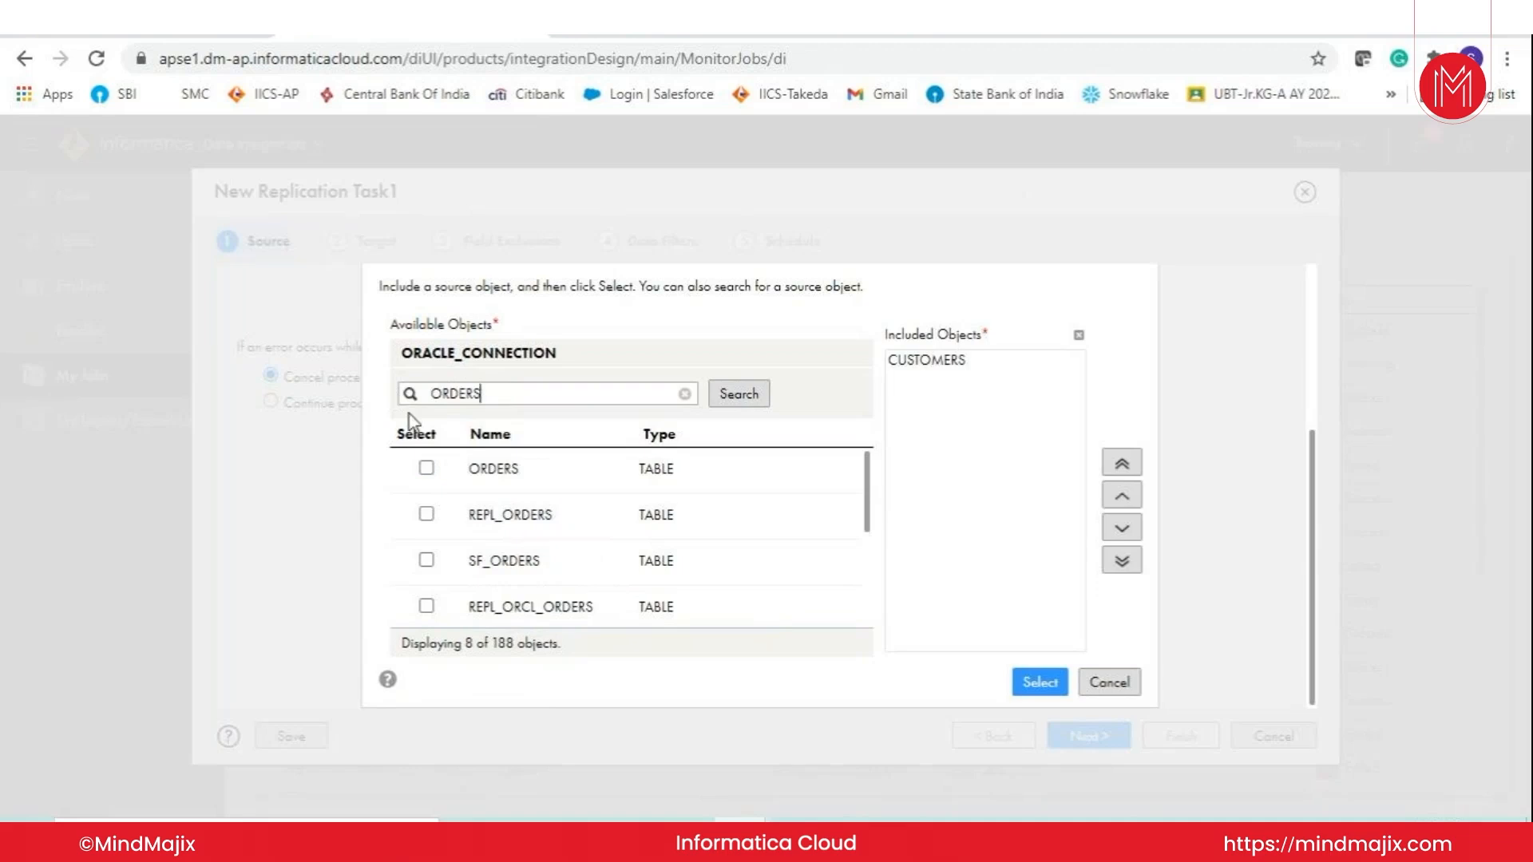
click(428, 470)
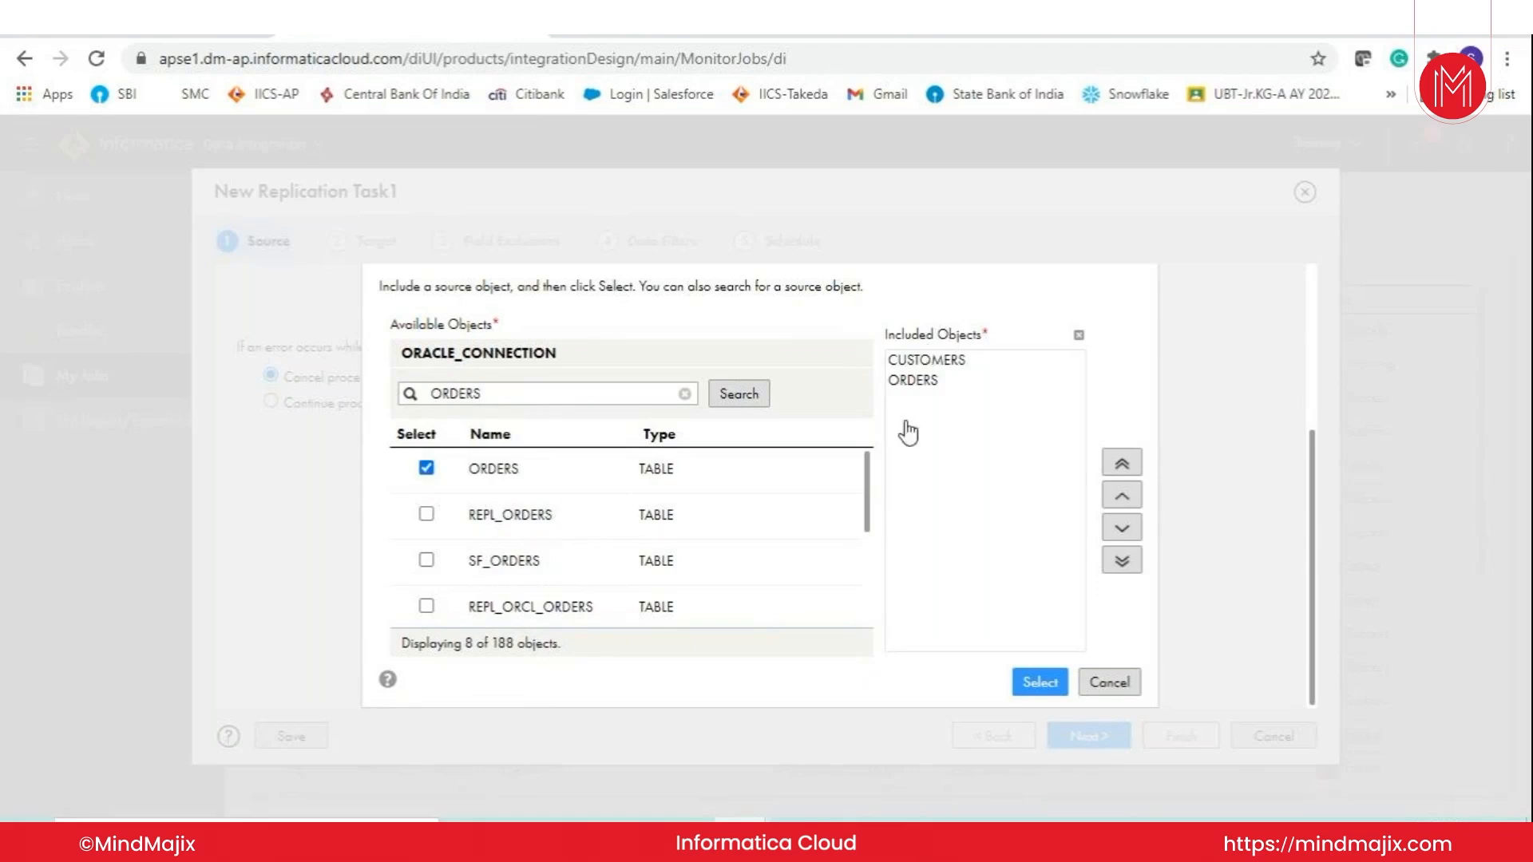
drag(887, 335, 928, 383)
click(929, 382)
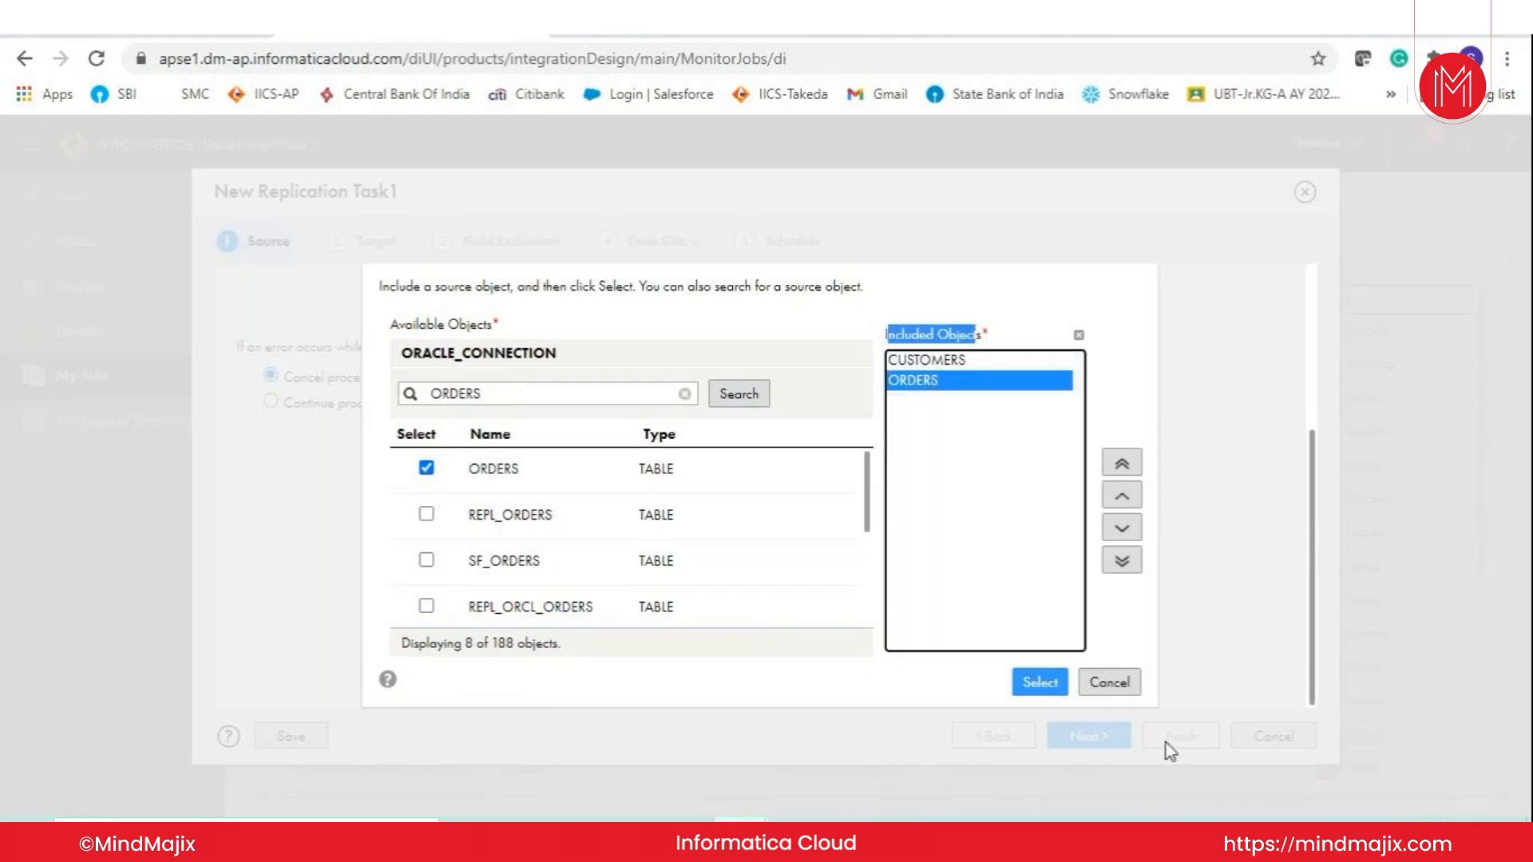
click(1042, 684)
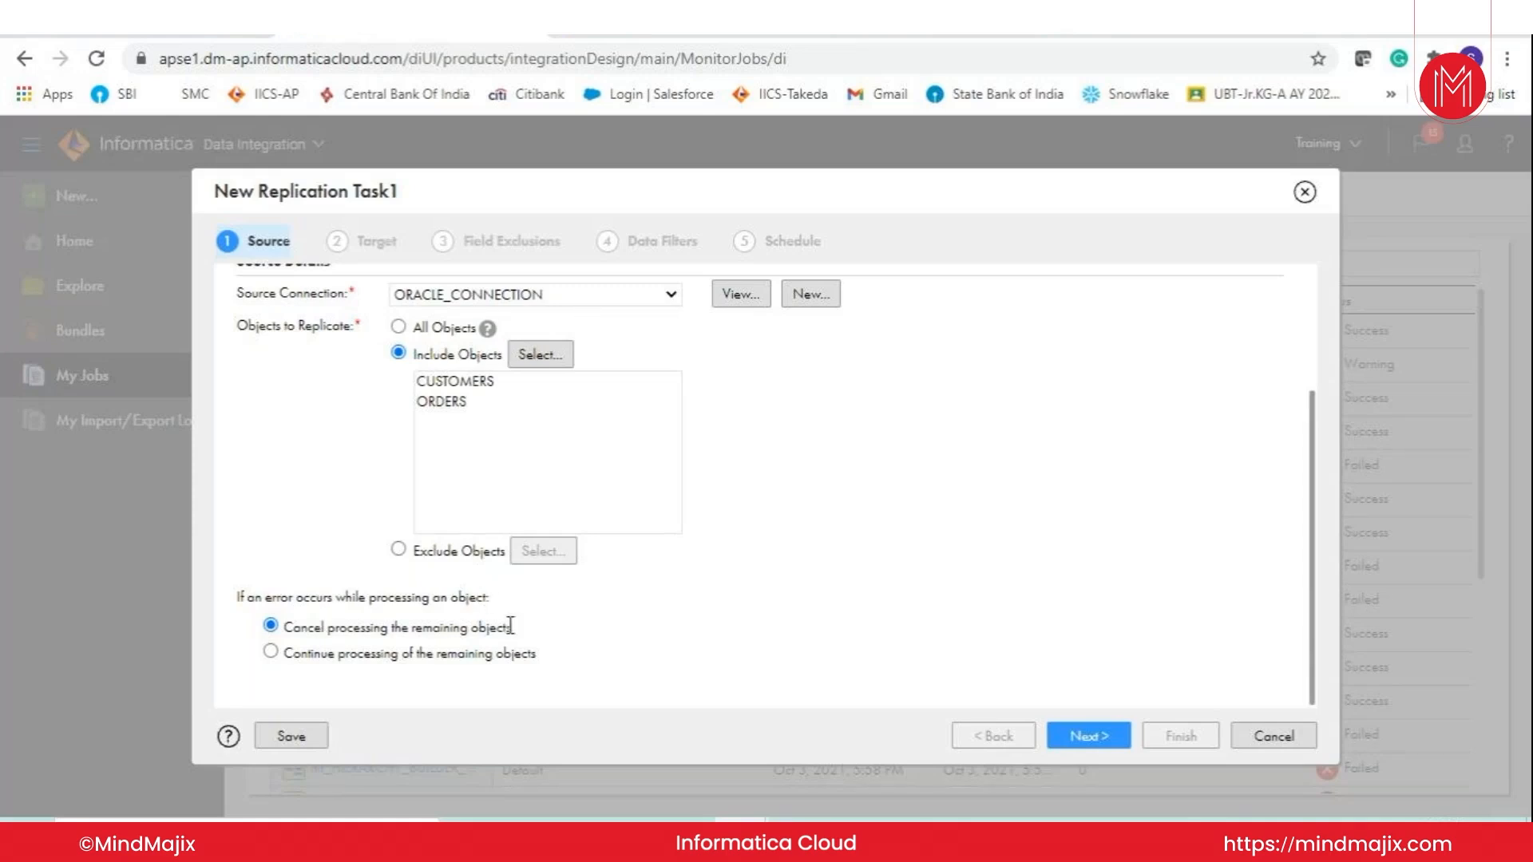
Review the included CUSTOMERS and ORDERS objects together with the options for handling an error while processing an object
click(456, 386)
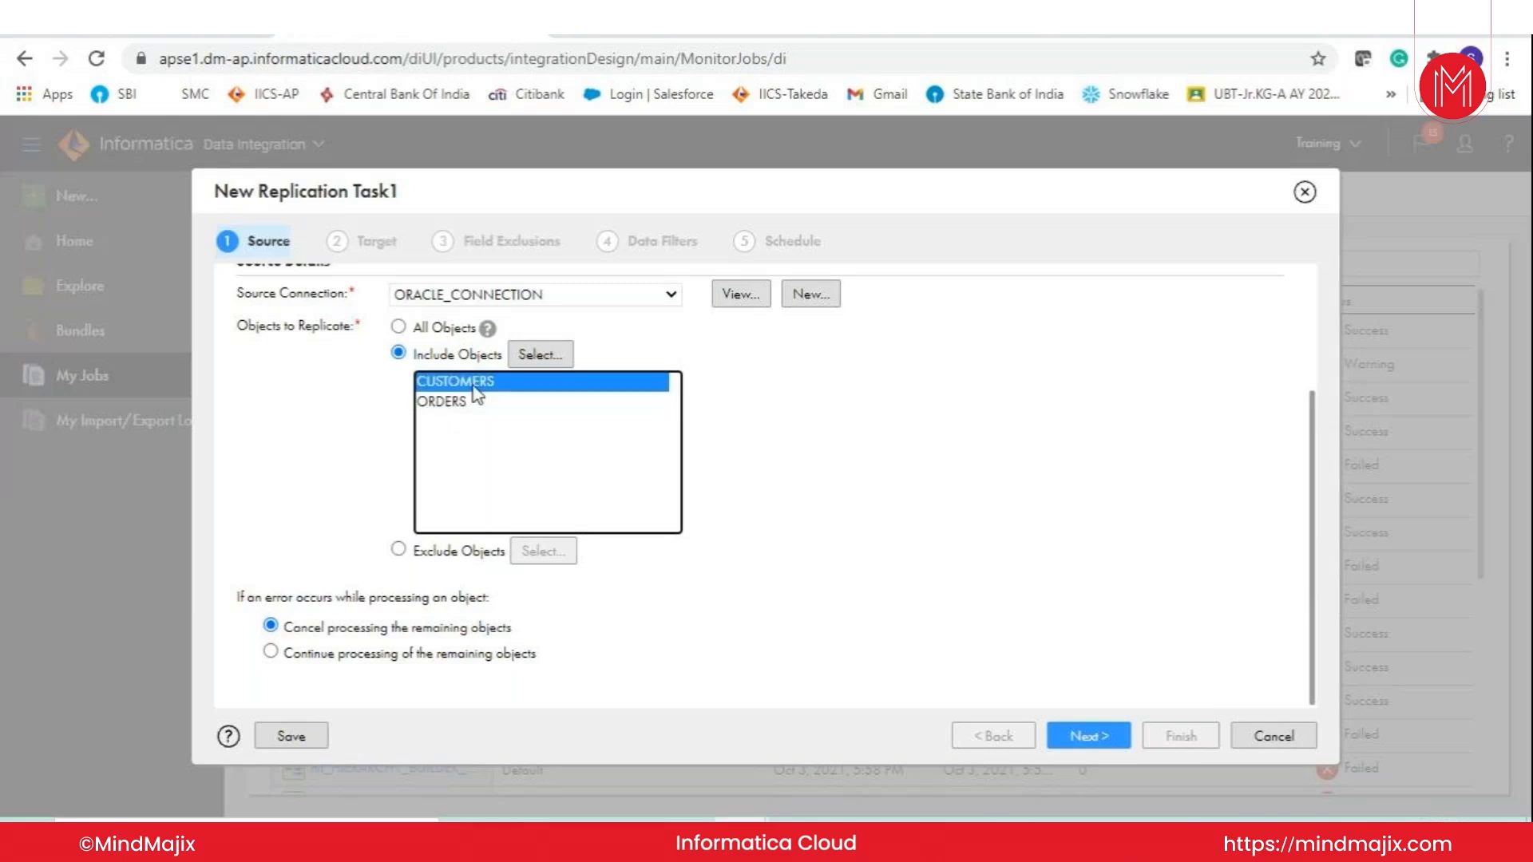
click(468, 408)
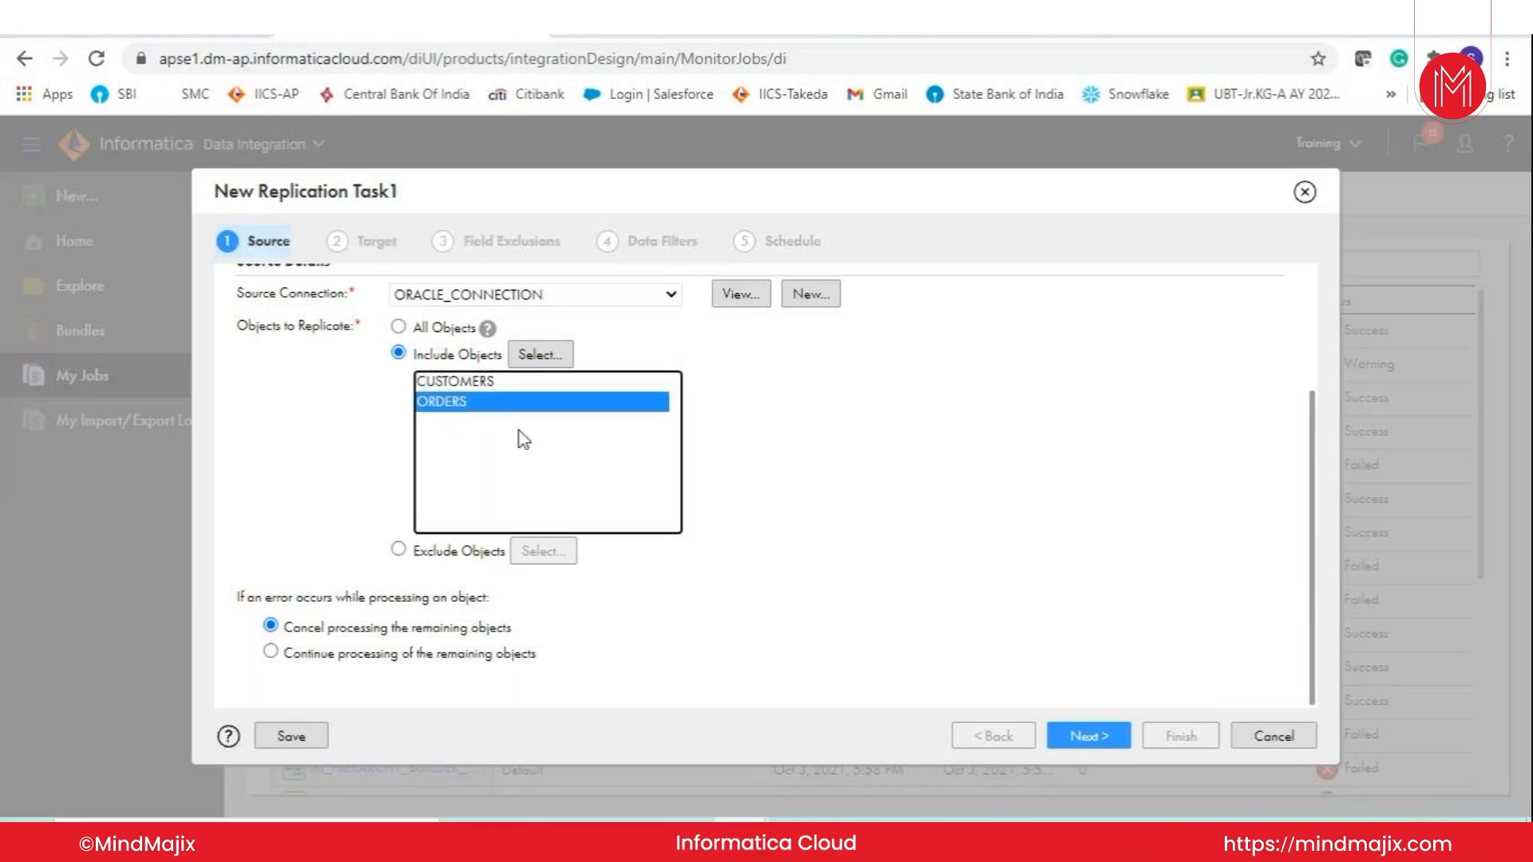
click(480, 383)
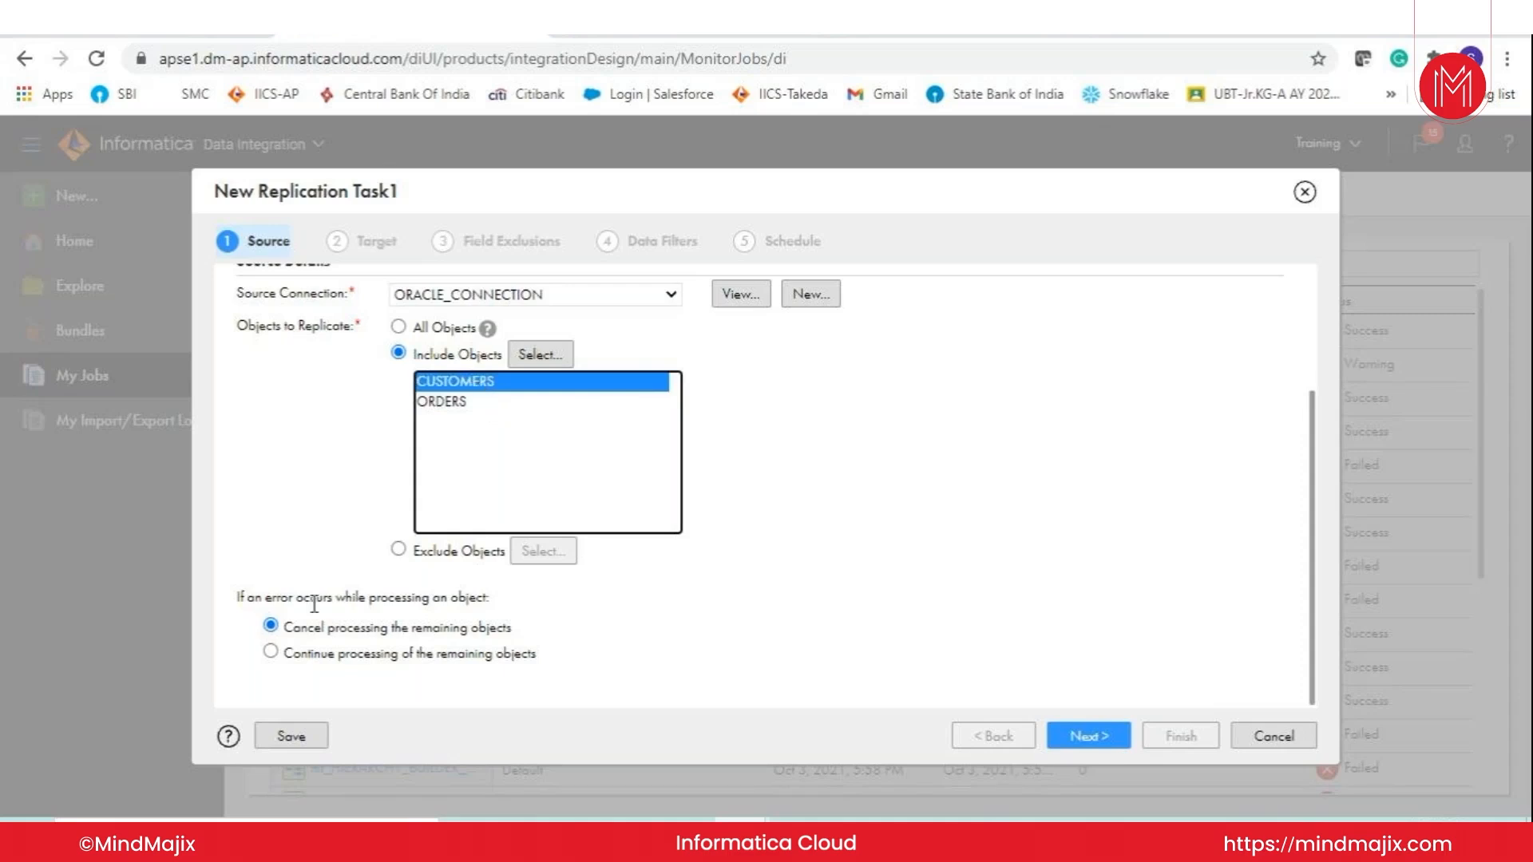
drag(300, 626, 497, 628)
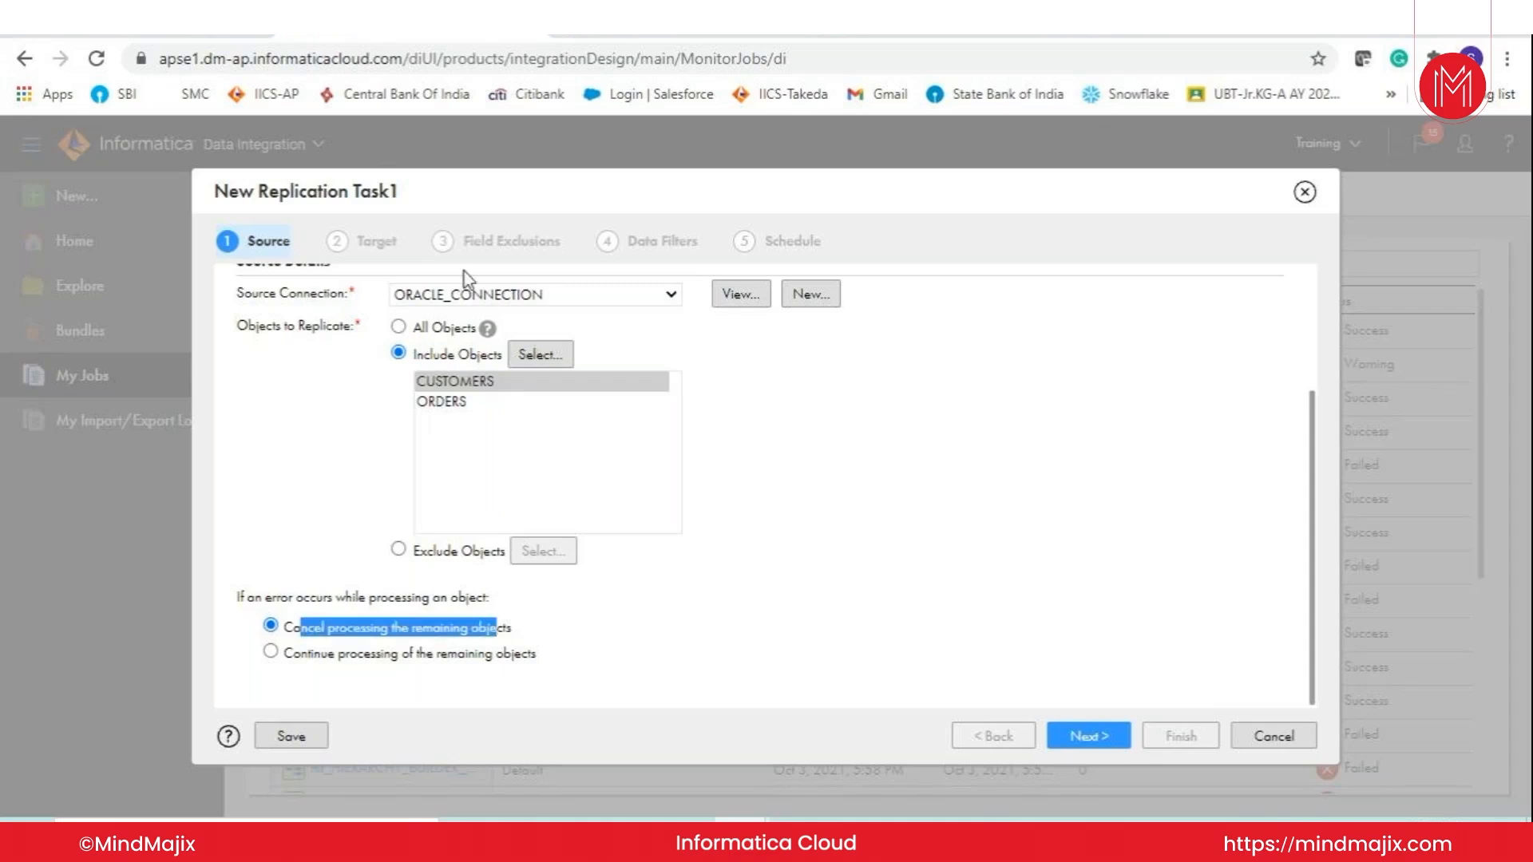
click(444, 403)
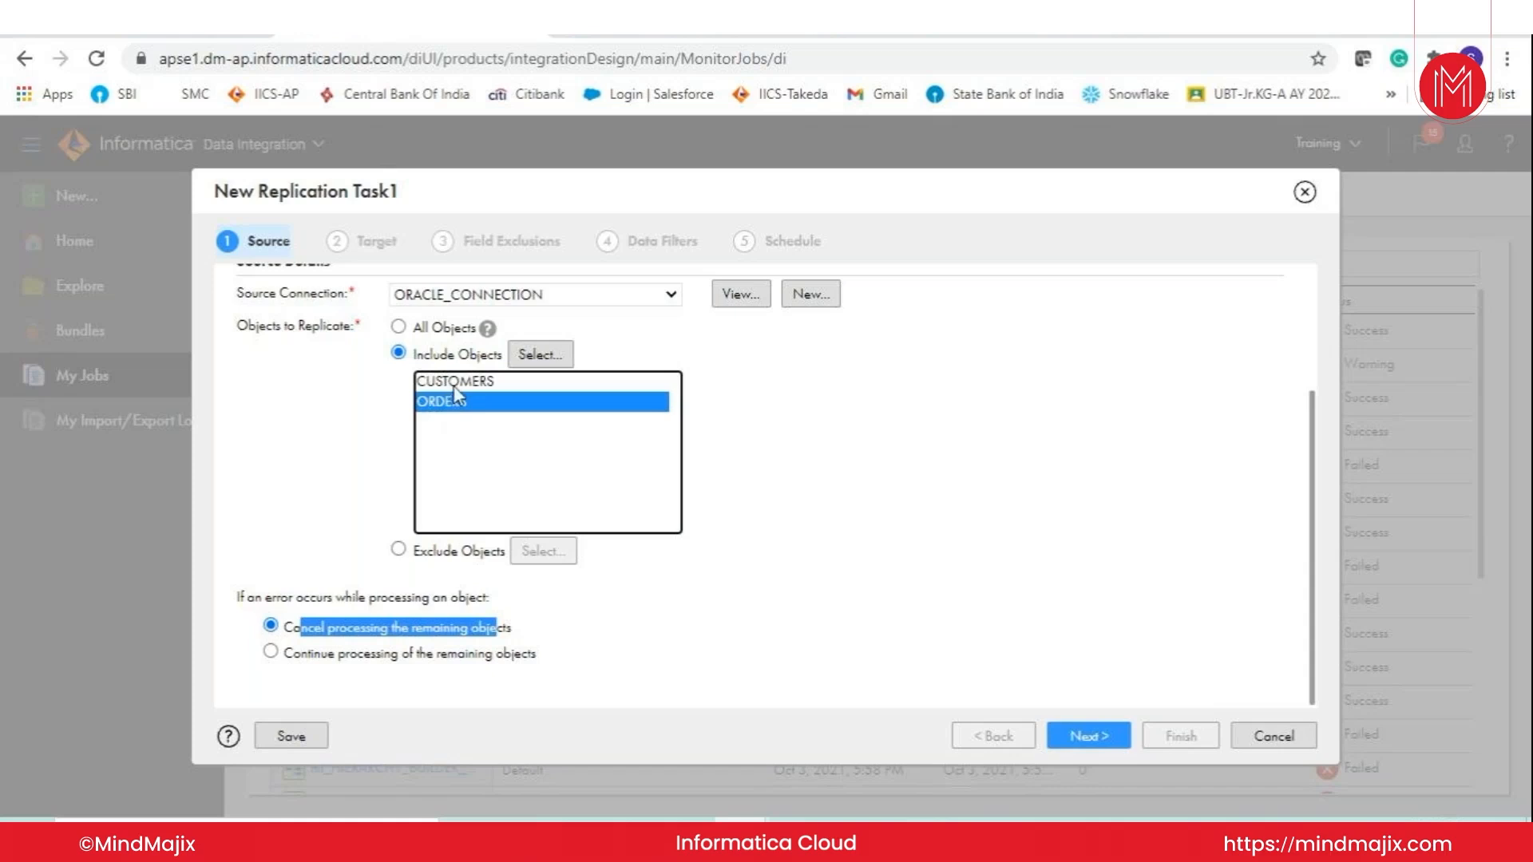
click(375, 660)
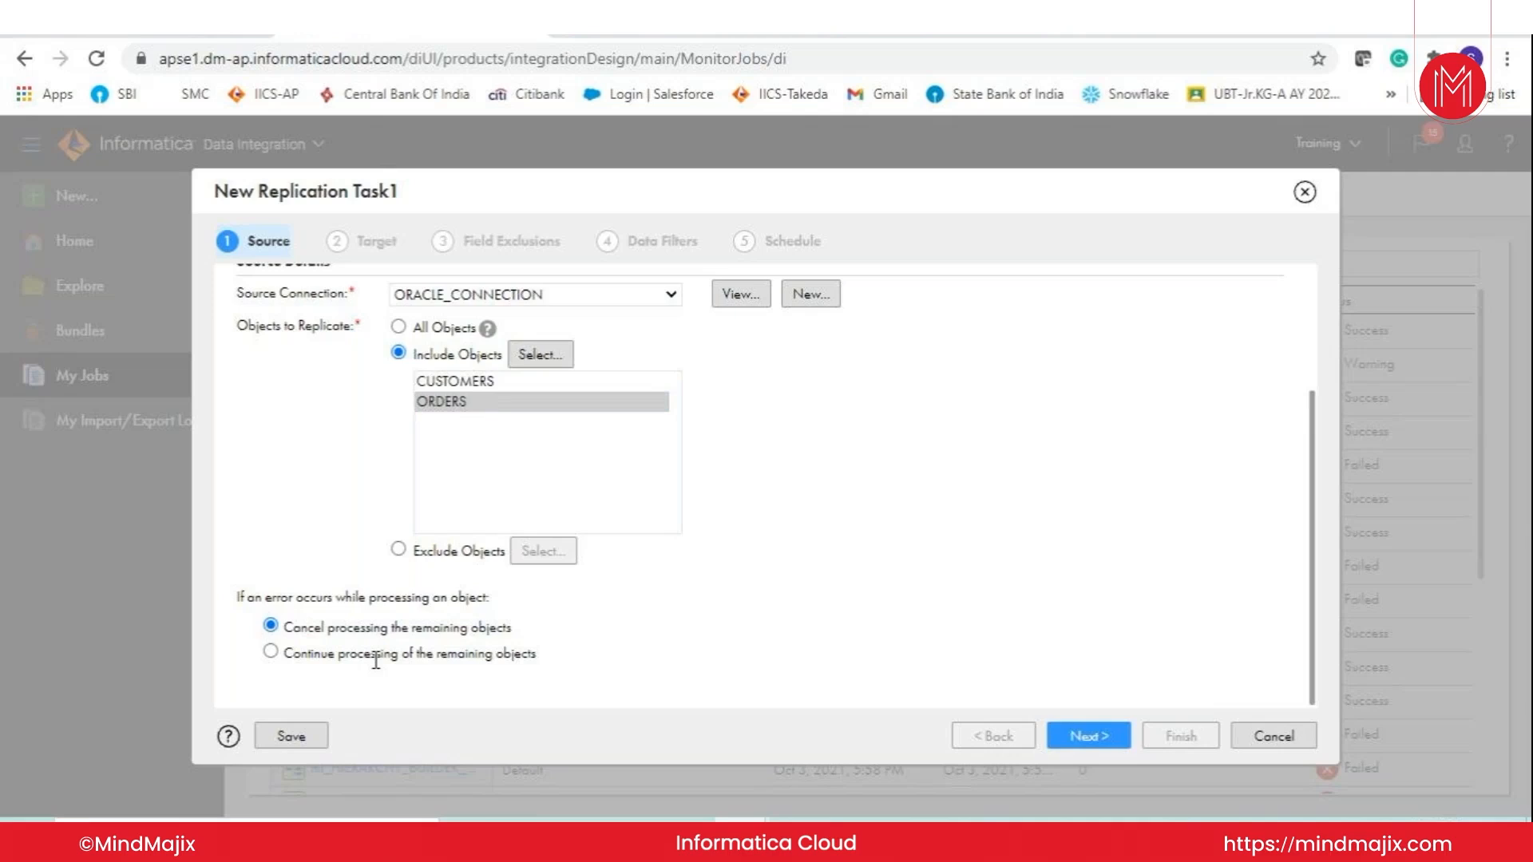
Recheck the included CUSTOMERS and ORDERS objects and the task details, and continue to the target settings
click(504, 385)
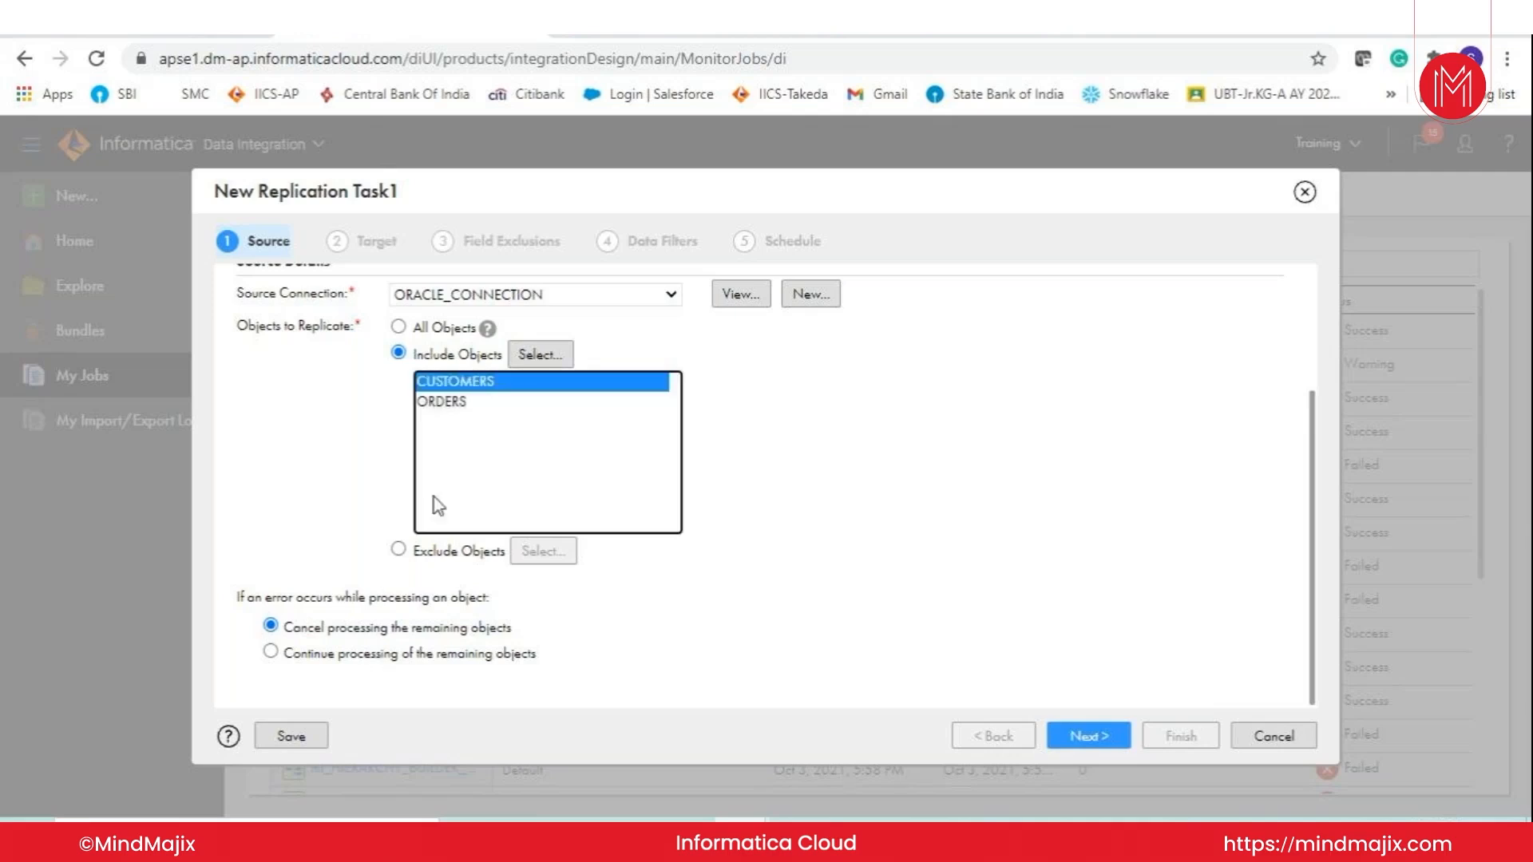
click(463, 405)
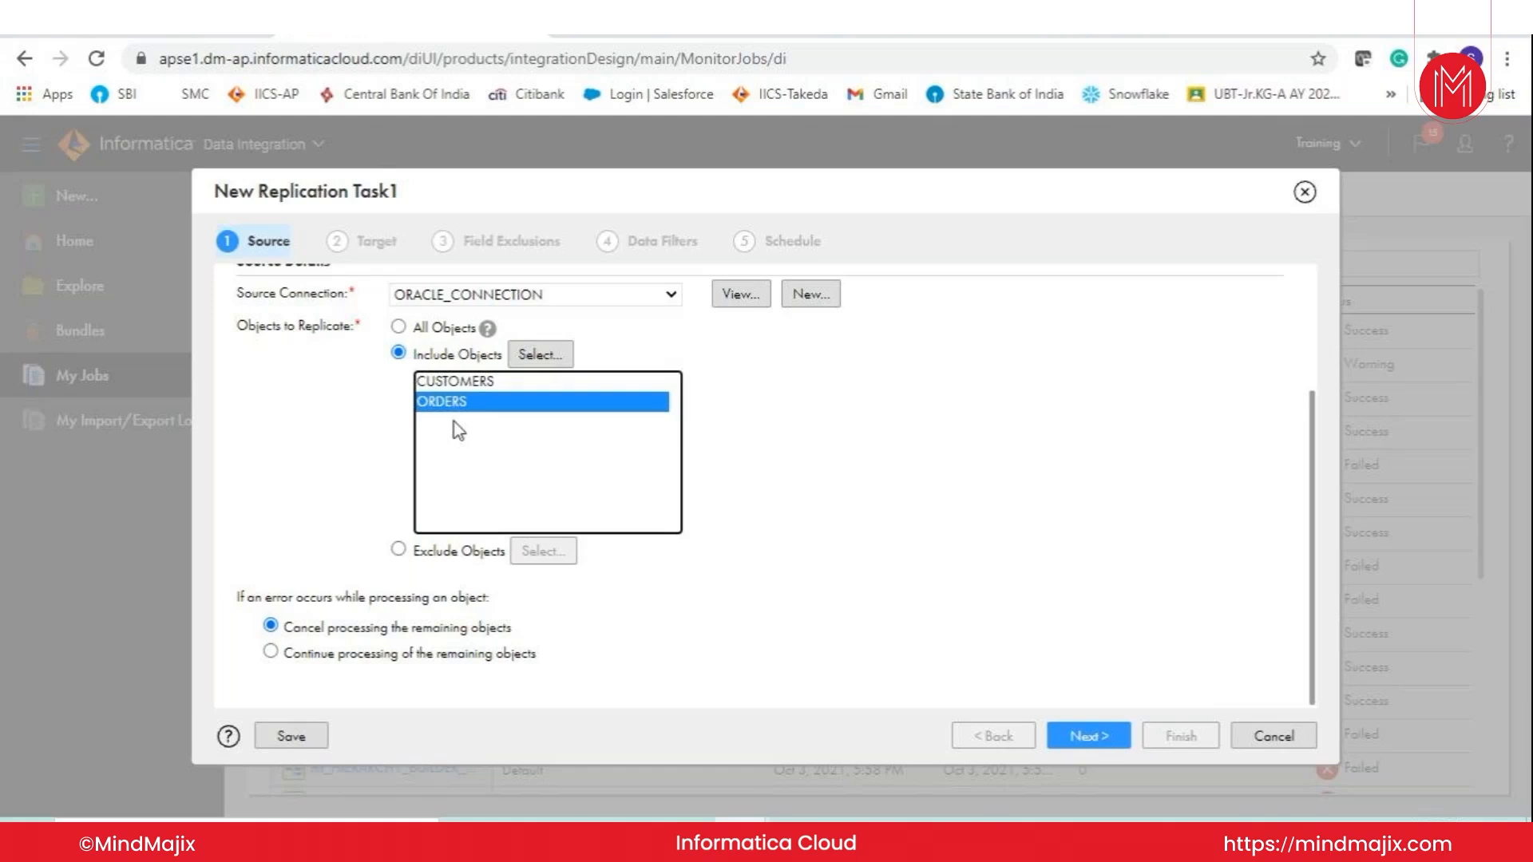
click(315, 654)
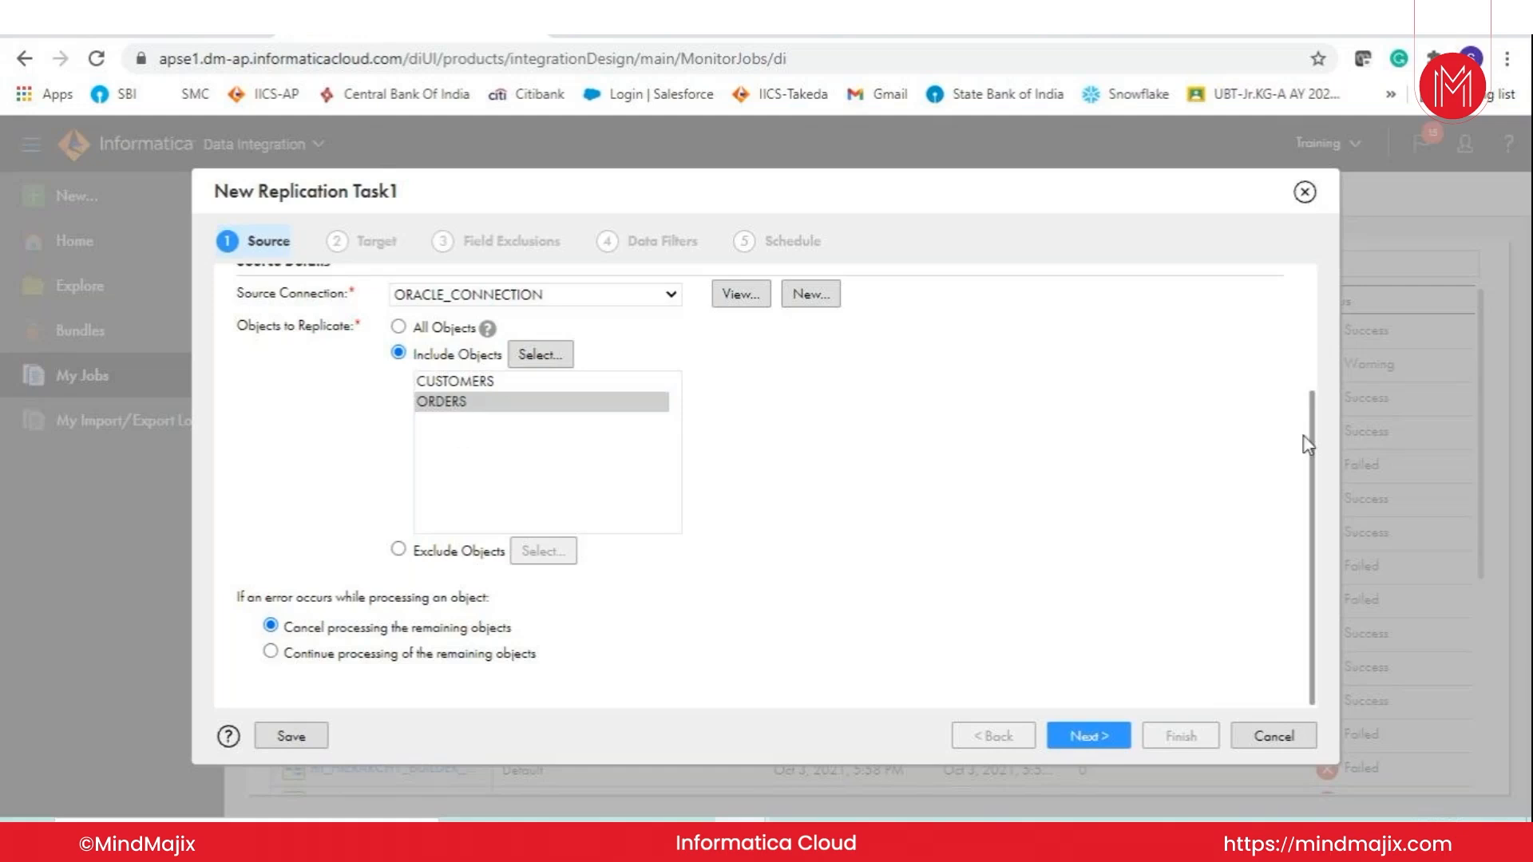
scroll(437, 354, up, 2)
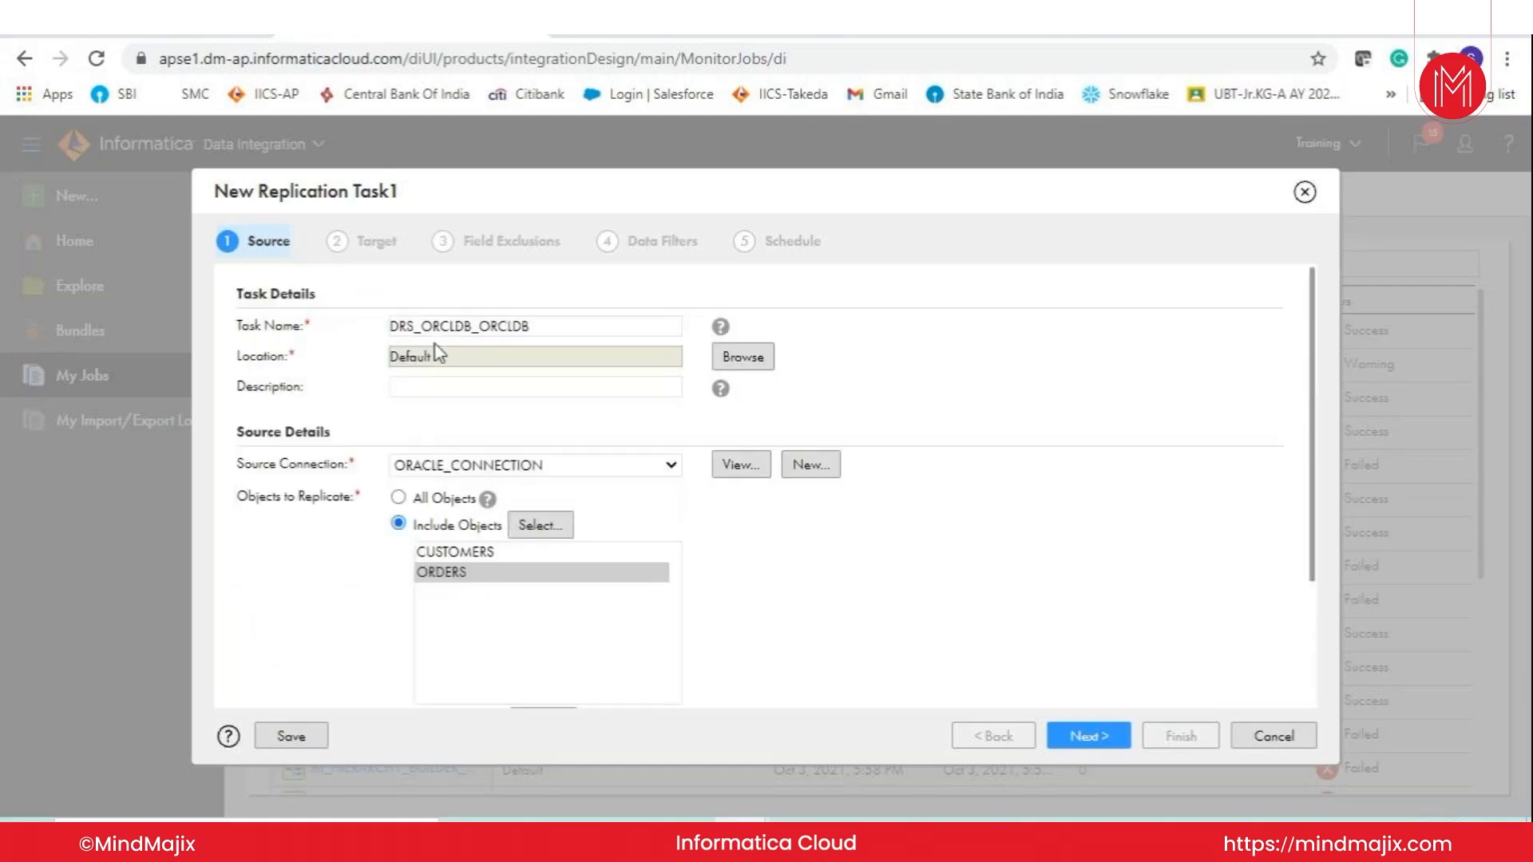
click(1090, 742)
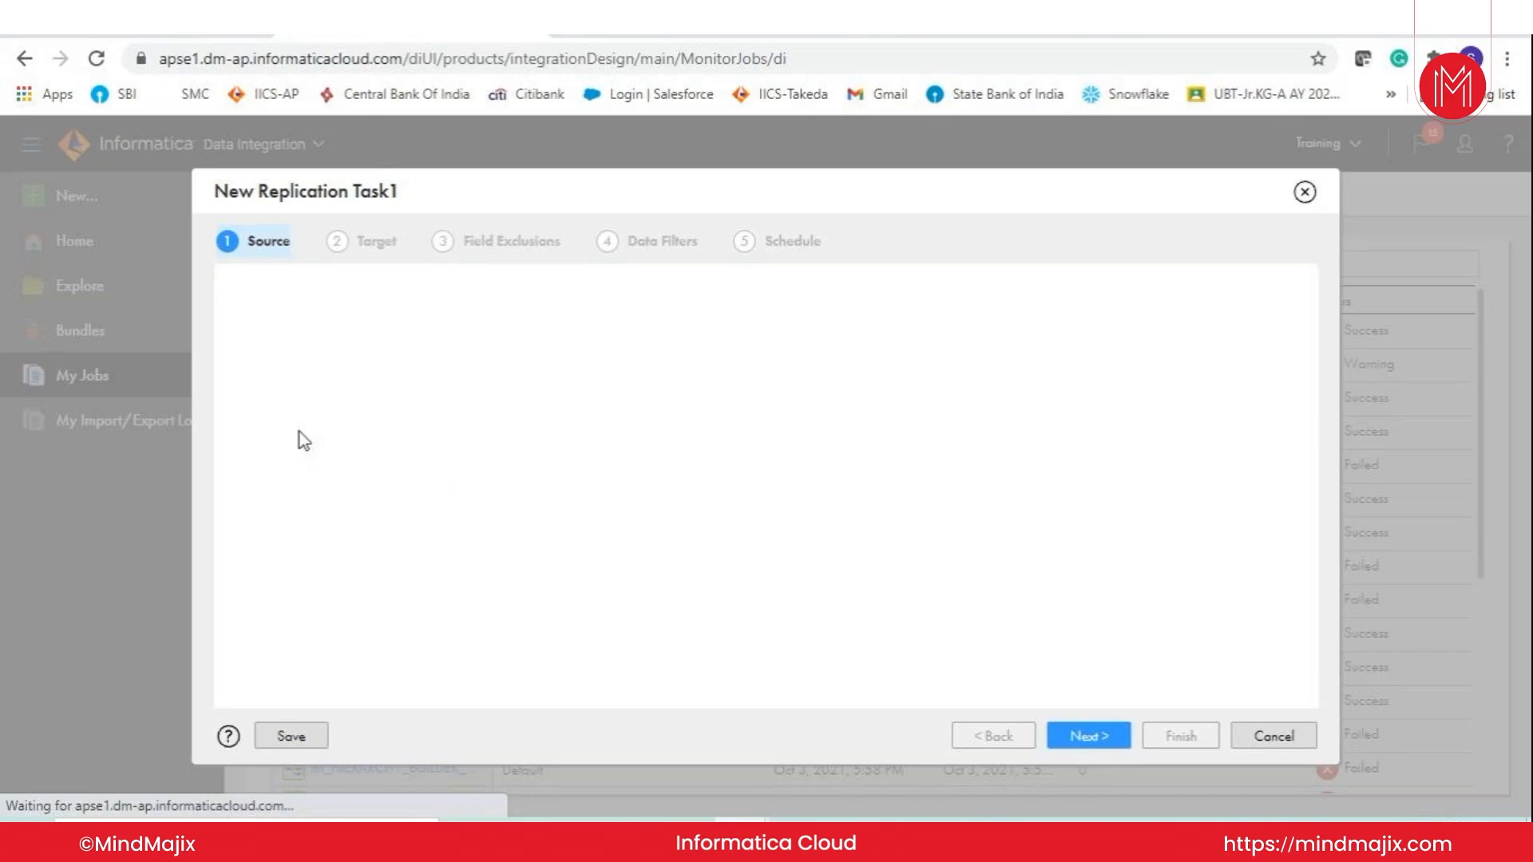
mouse_move(301, 436)
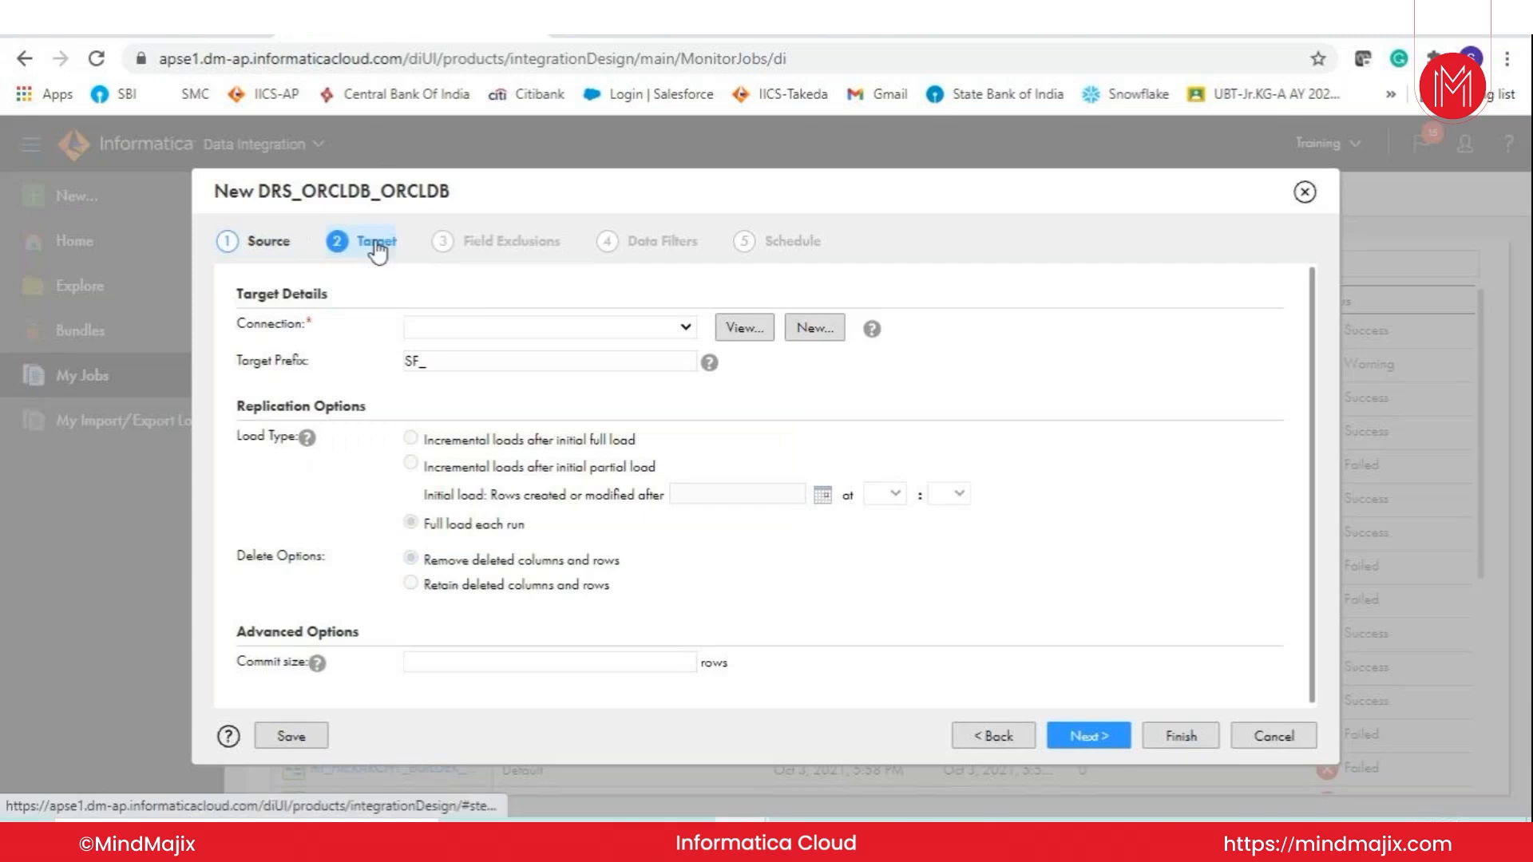
Set the target connection to ORACLE_CONNECTION and the target prefix to REPL_
click(533, 339)
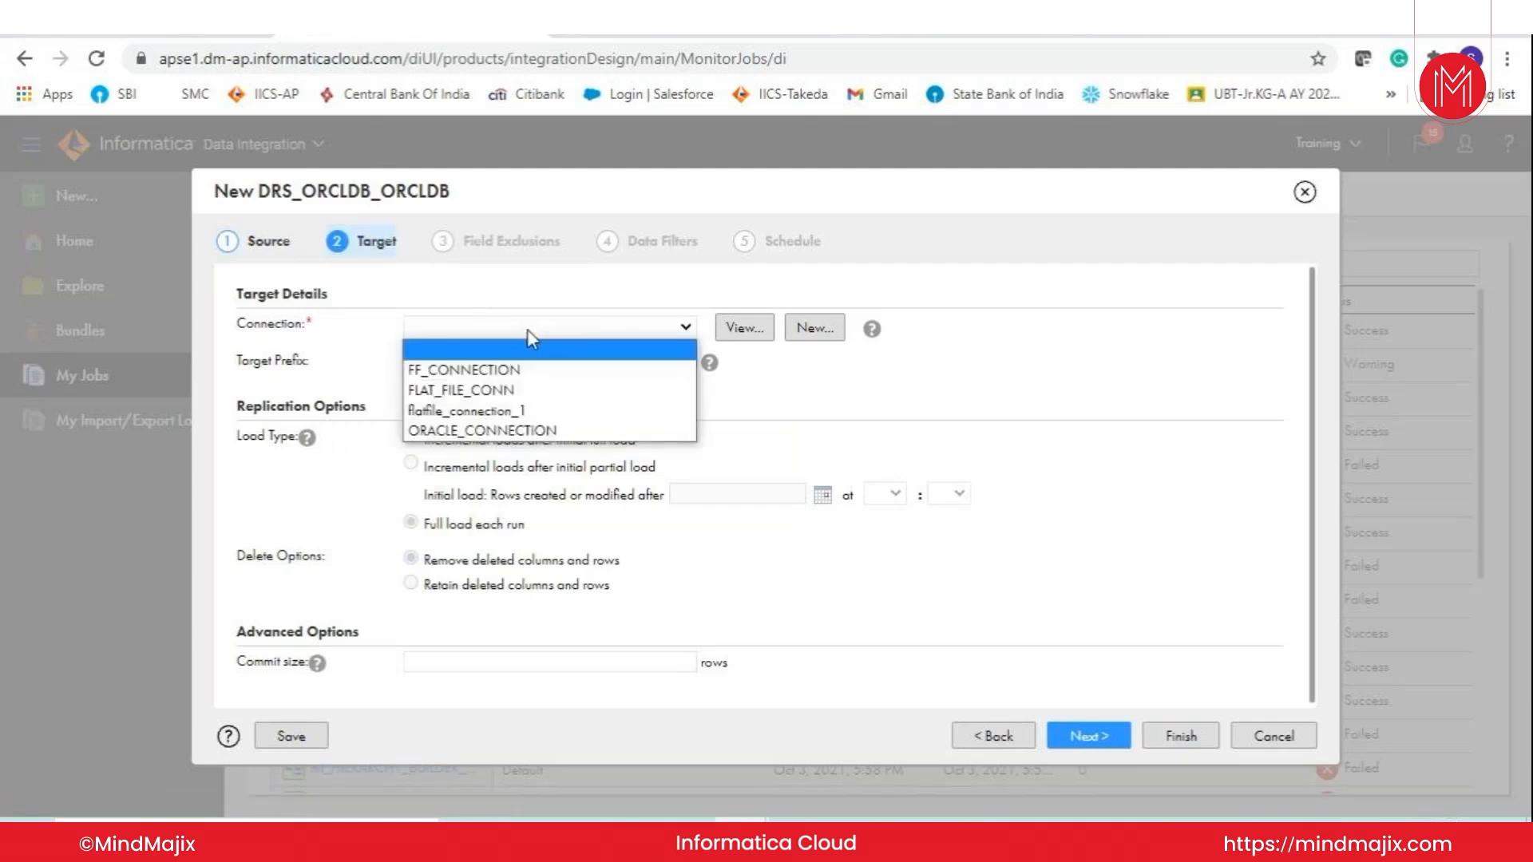
click(533, 432)
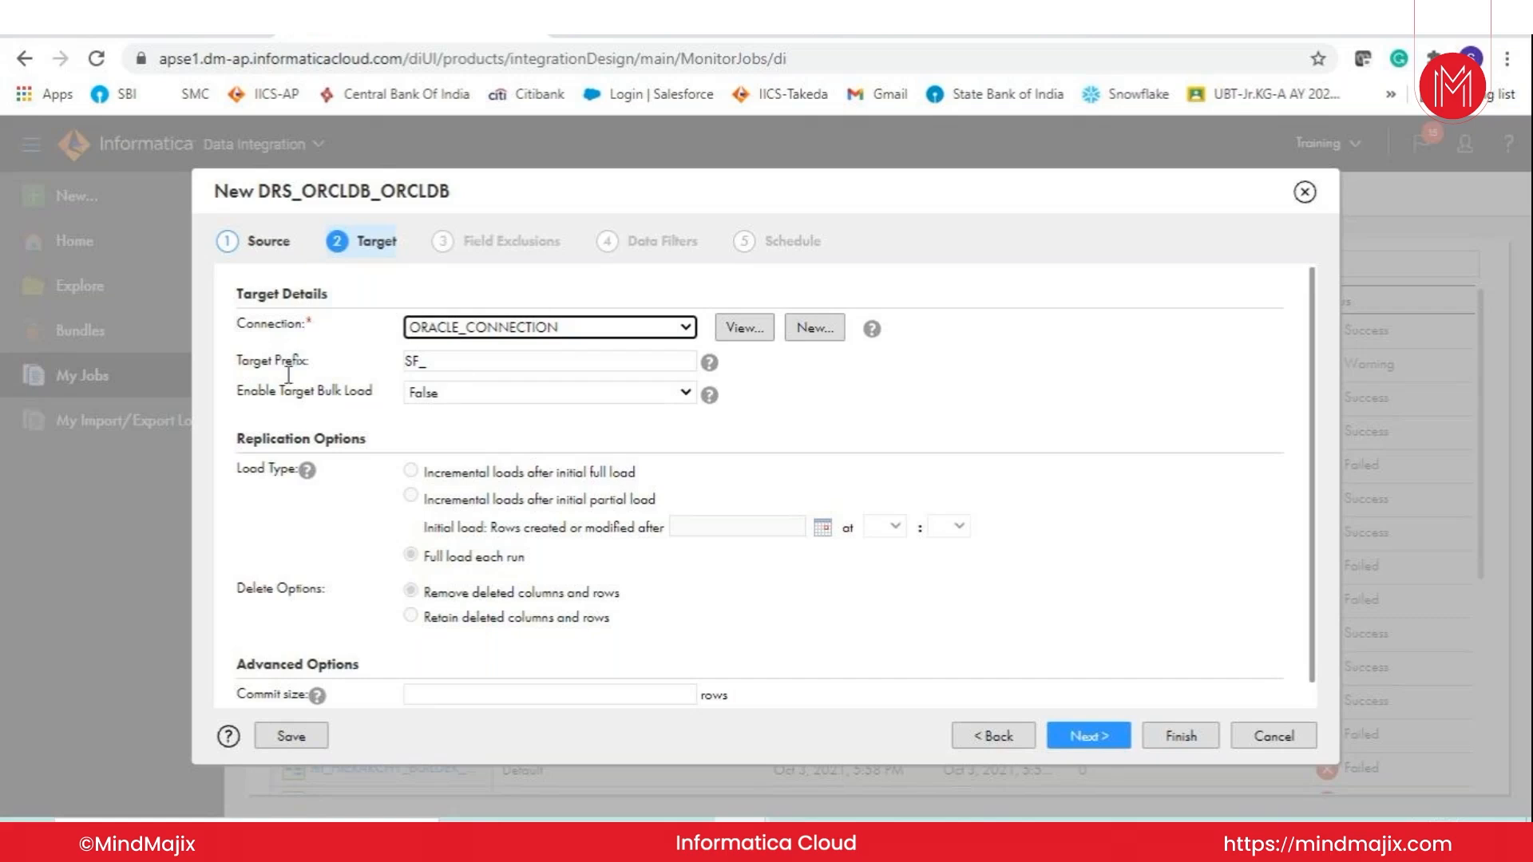
drag(439, 366, 415, 371)
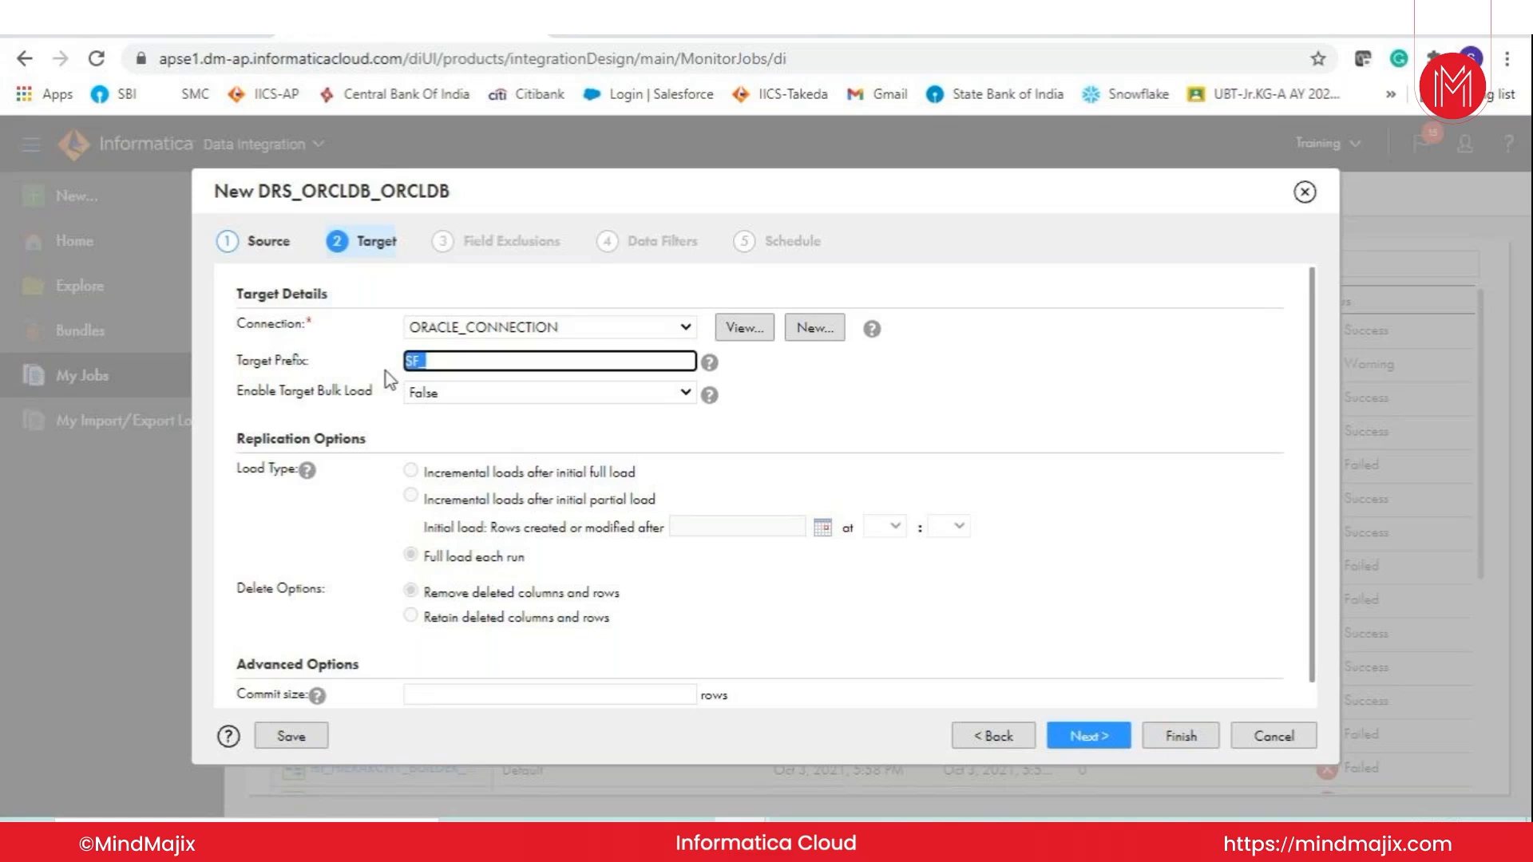
text(REPL_)
key(ctrl+a)
key(ctrl+c)
key(BackSpace)
key(ctrl+v)
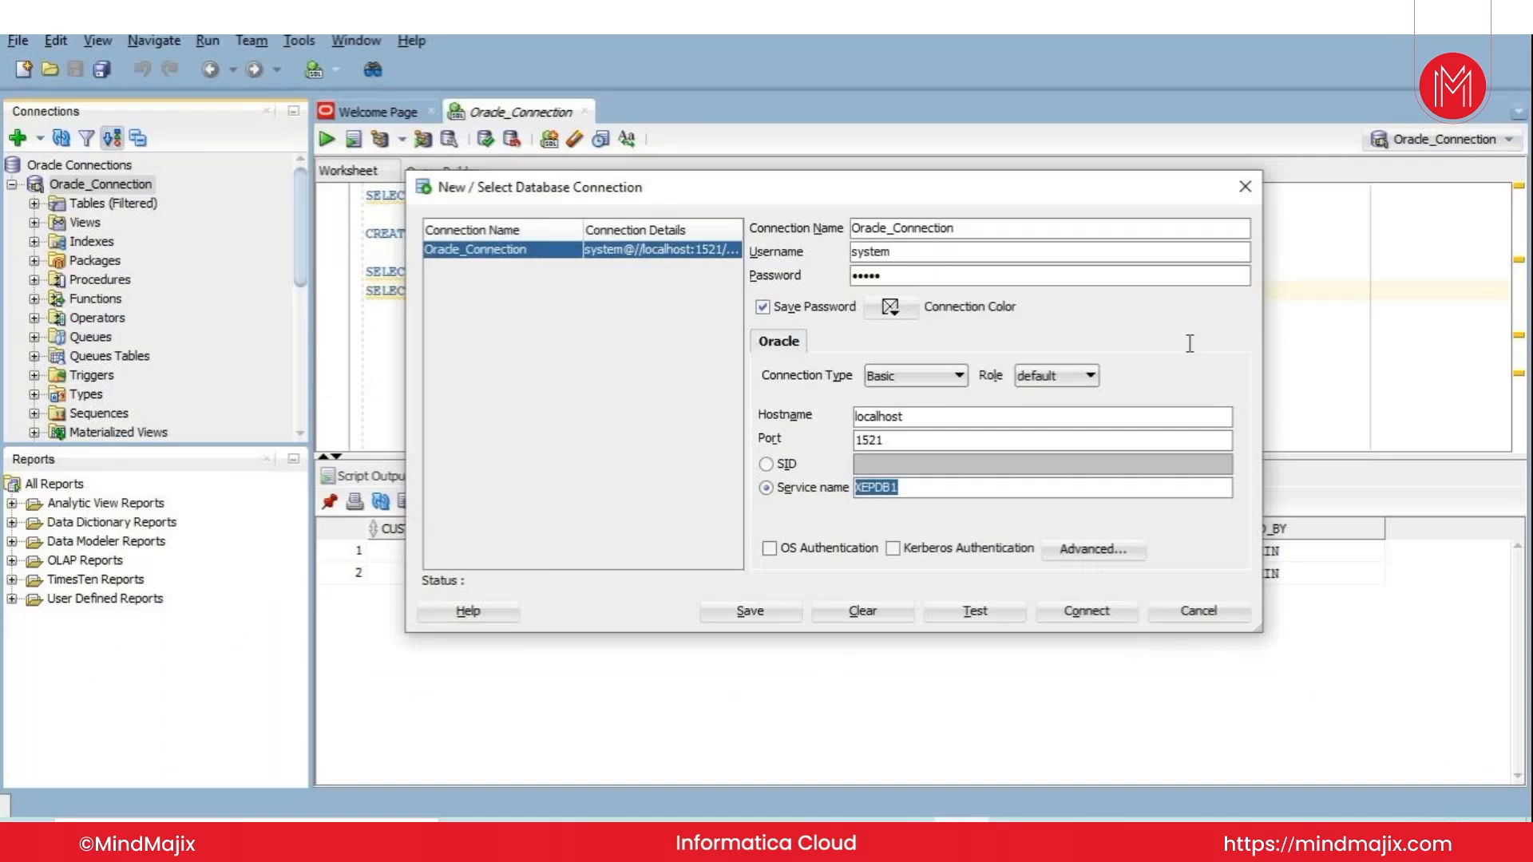
Switch to Oracle SQL Developer and dismiss the New / Select Database Connection dialog
click(1244, 186)
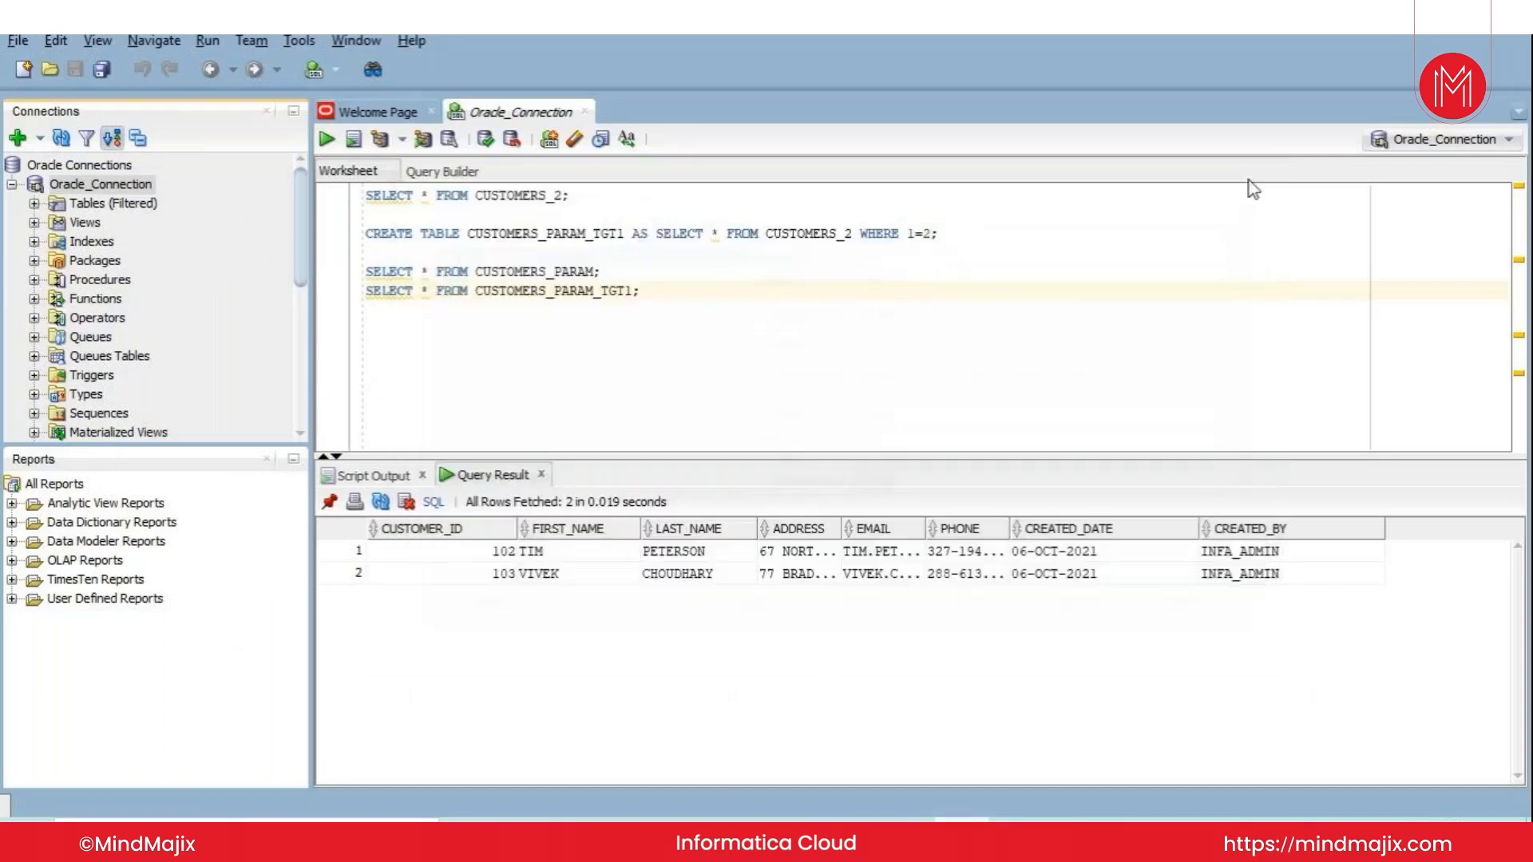
click(699, 289)
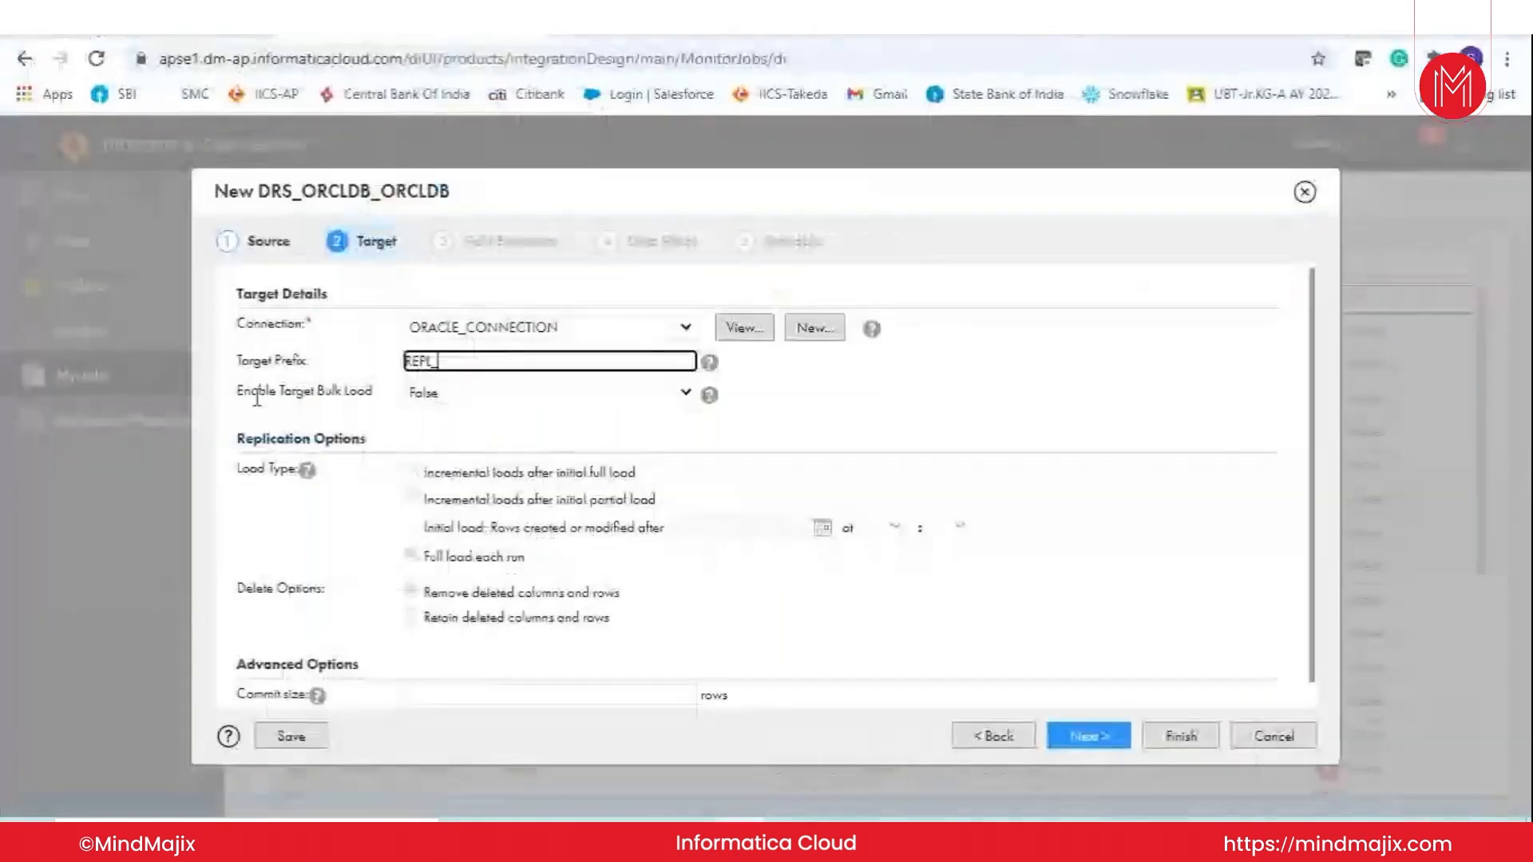
Back in Informatica Cloud, check the target bulk load choices and examine the load type and delete options of the replication task
click(444, 396)
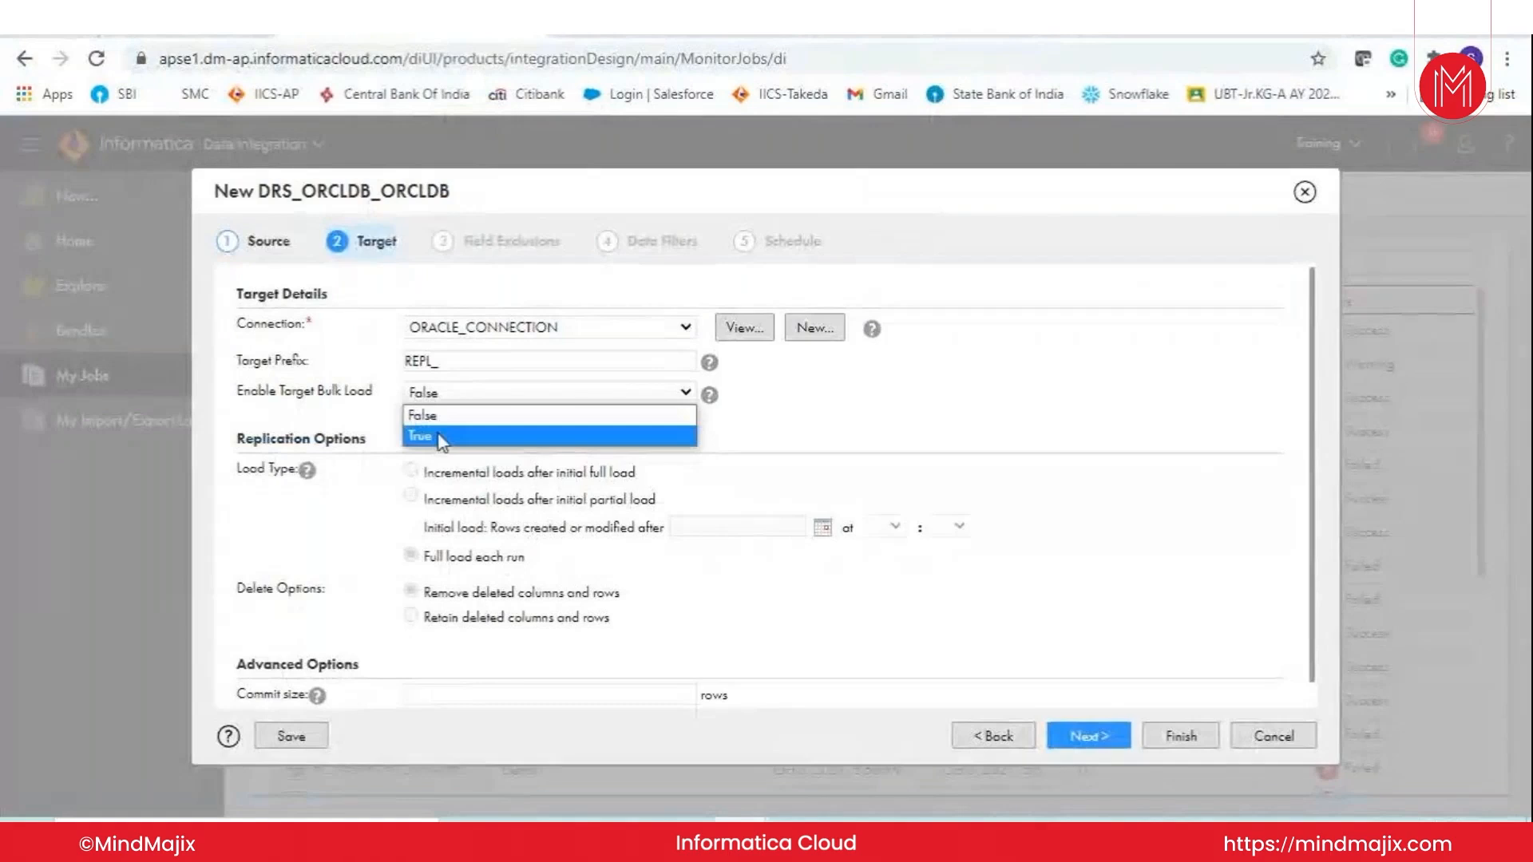
click(849, 436)
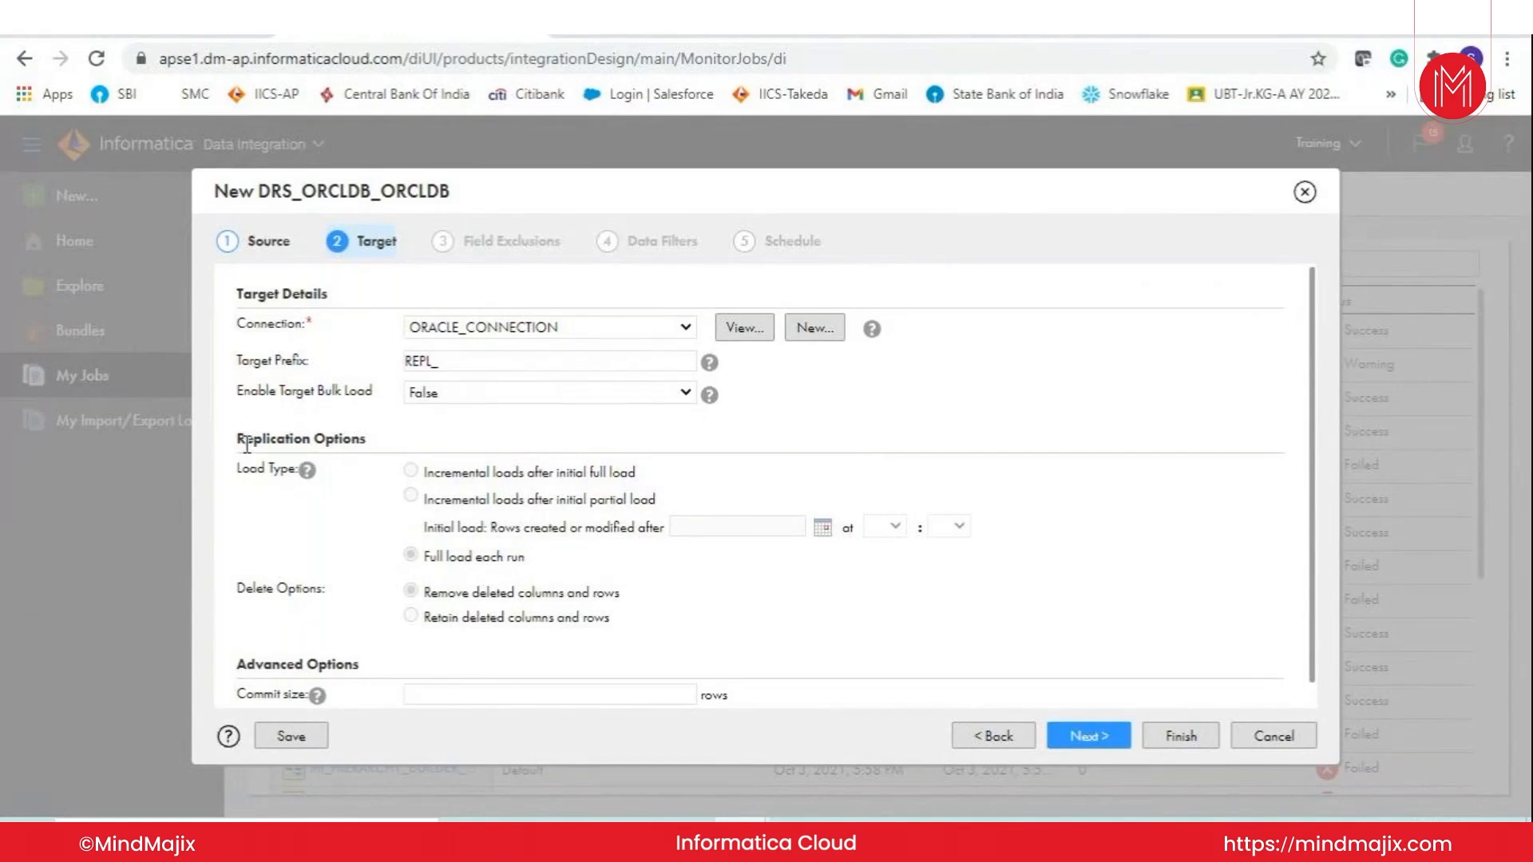
drag(245, 439, 286, 487)
click(286, 488)
drag(245, 589, 328, 588)
click(544, 498)
drag(415, 557, 513, 537)
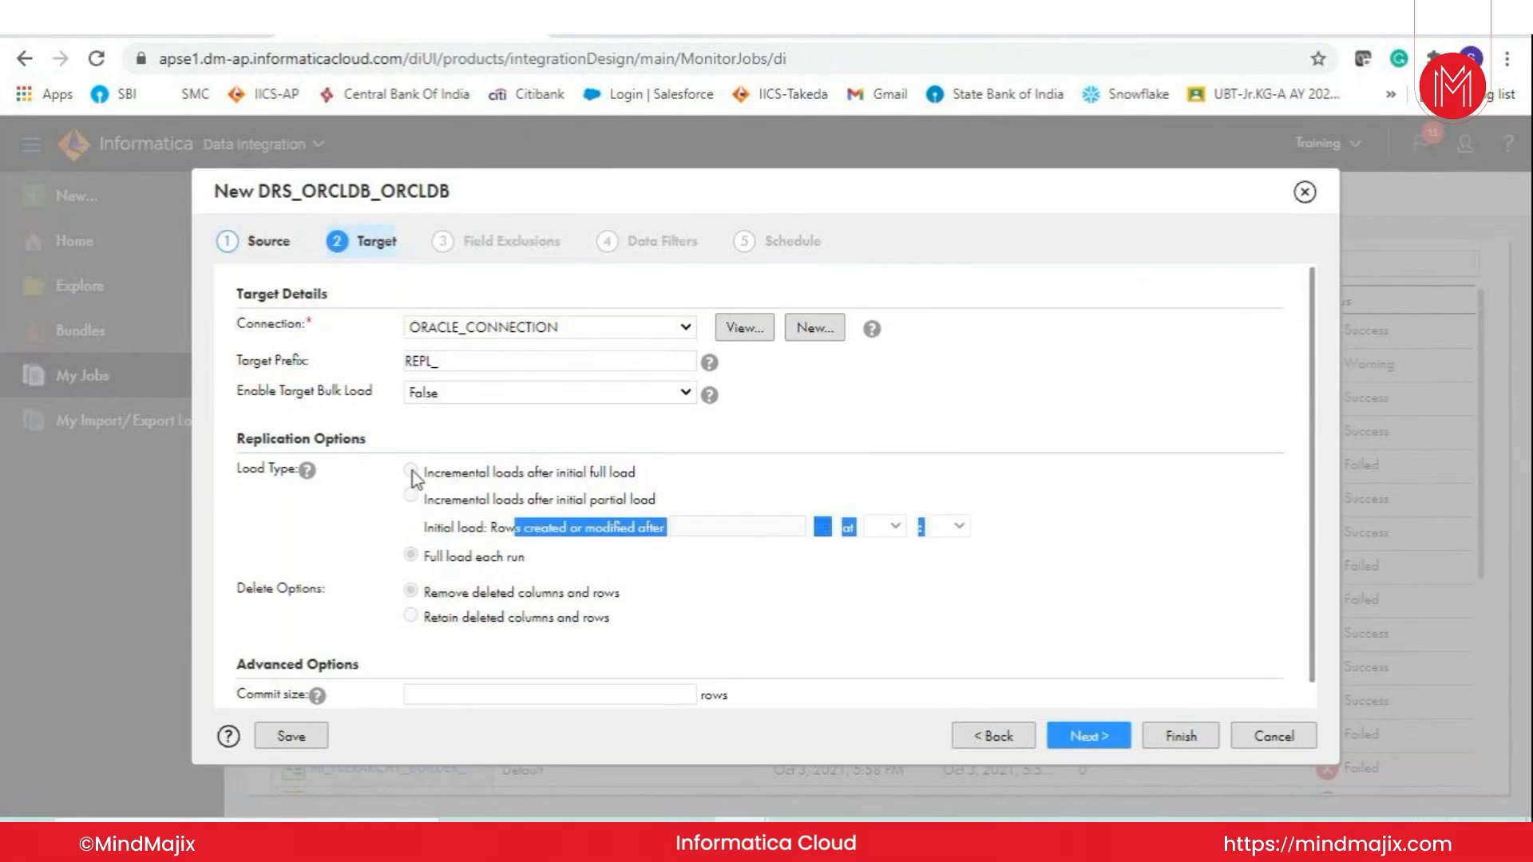
drag(452, 473, 503, 481)
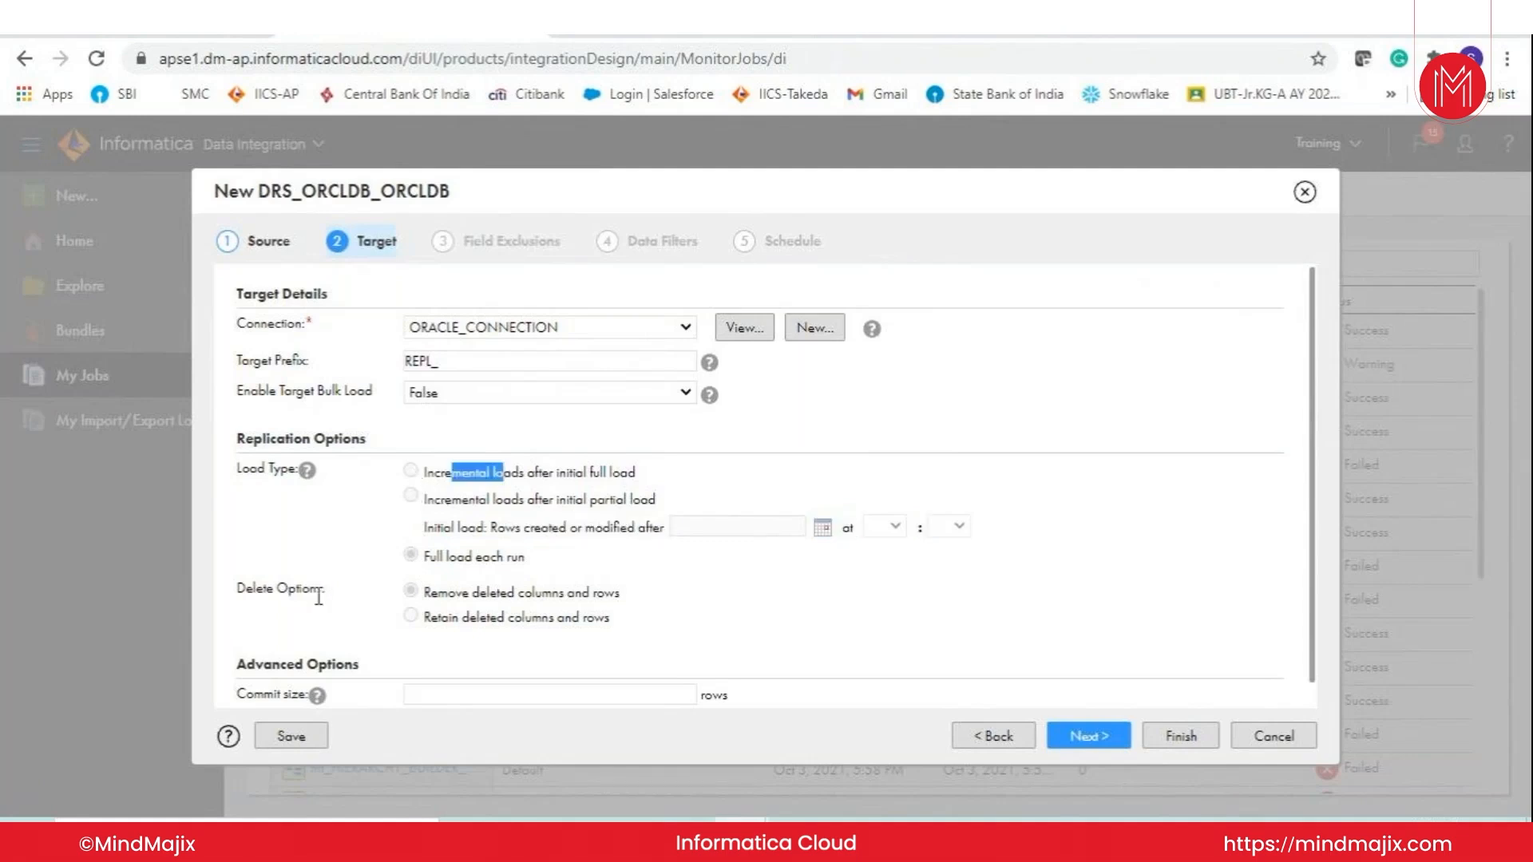
drag(439, 595, 533, 594)
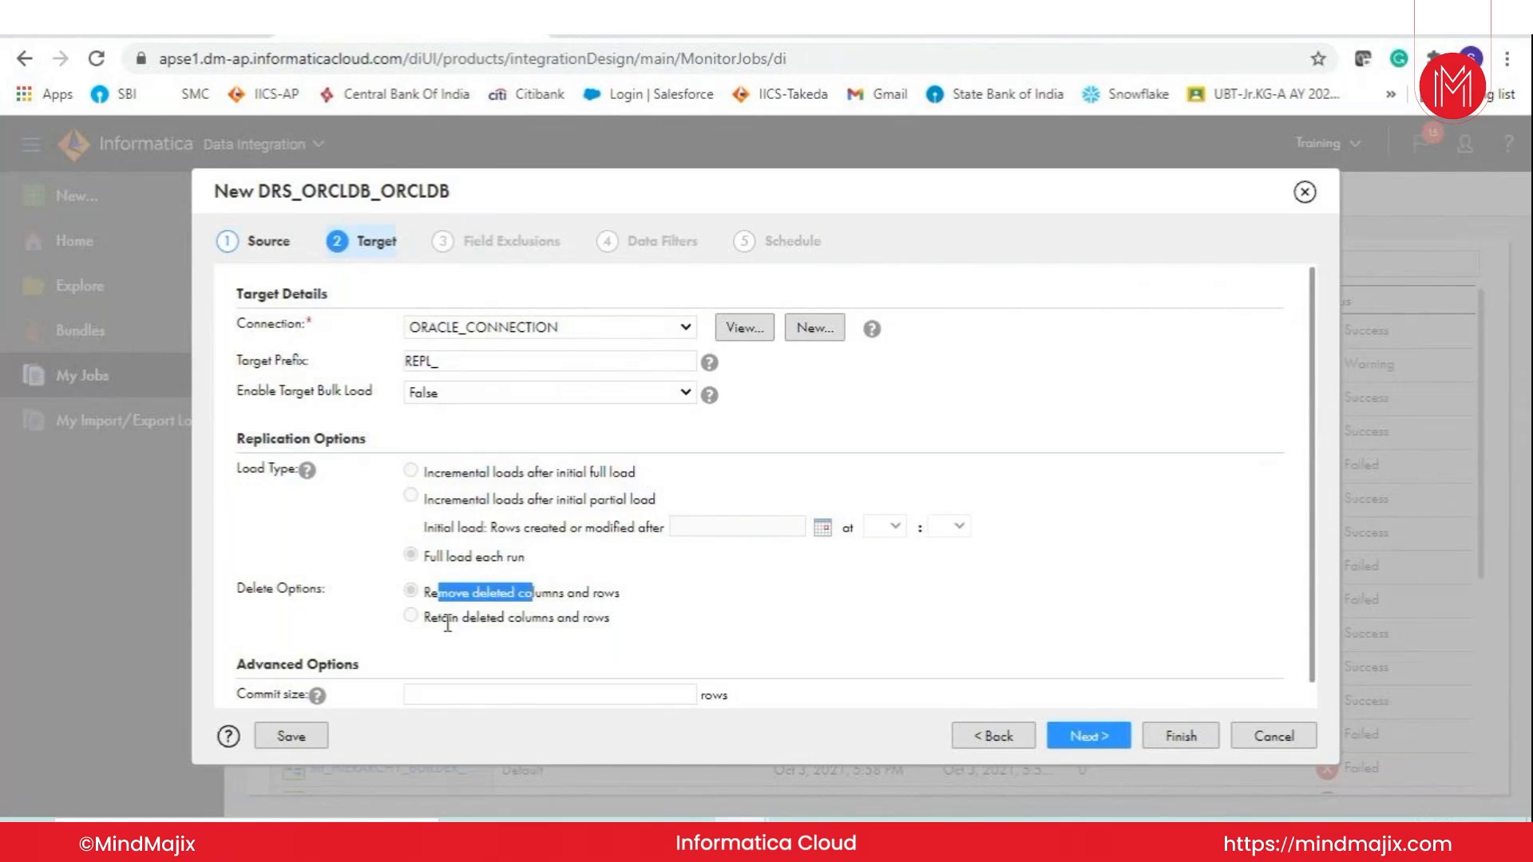
click(501, 555)
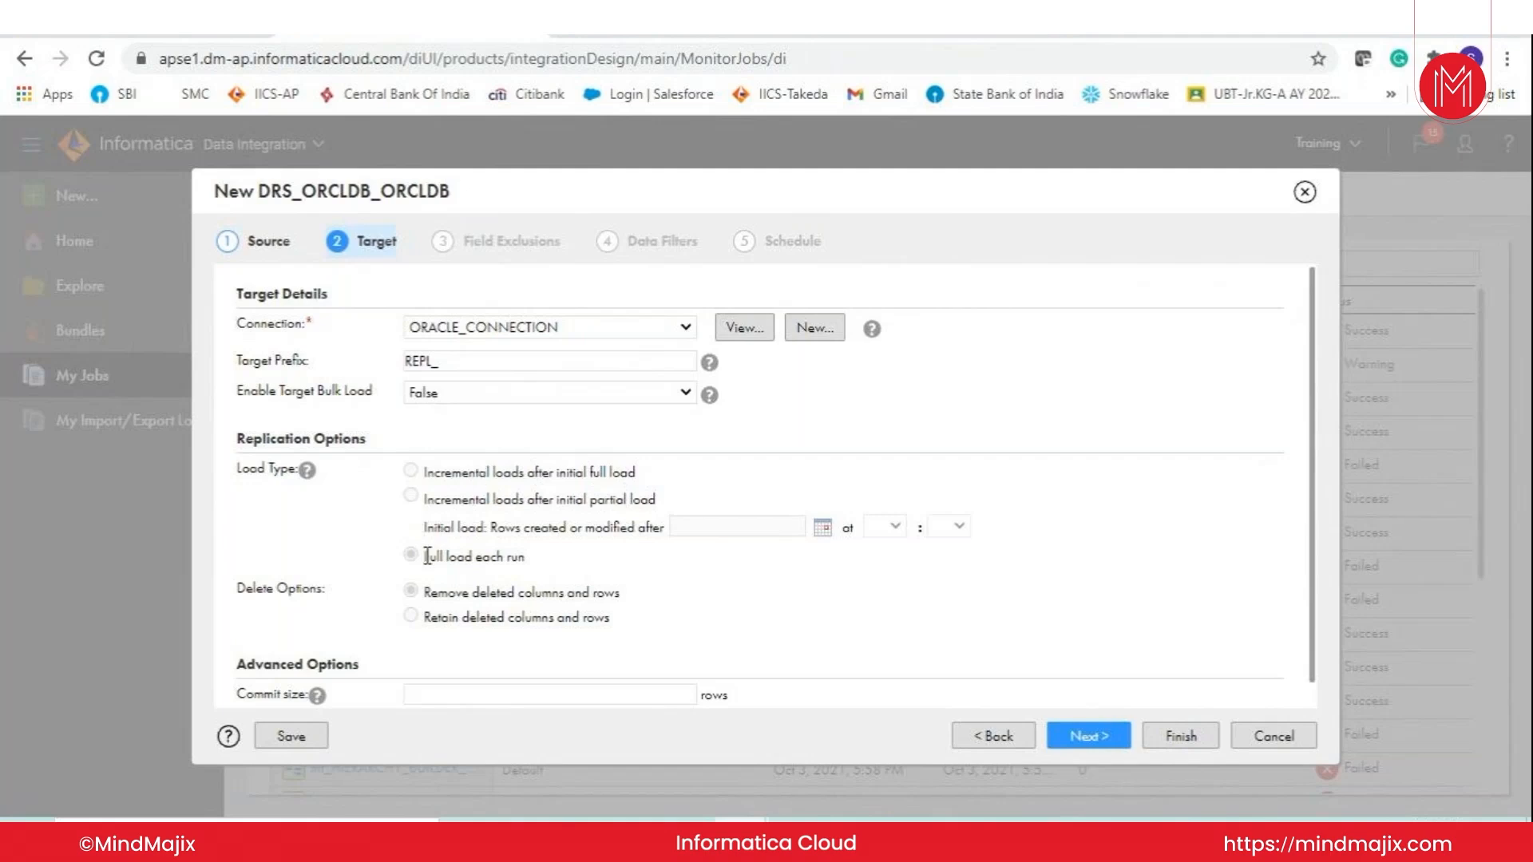
drag(427, 556, 525, 552)
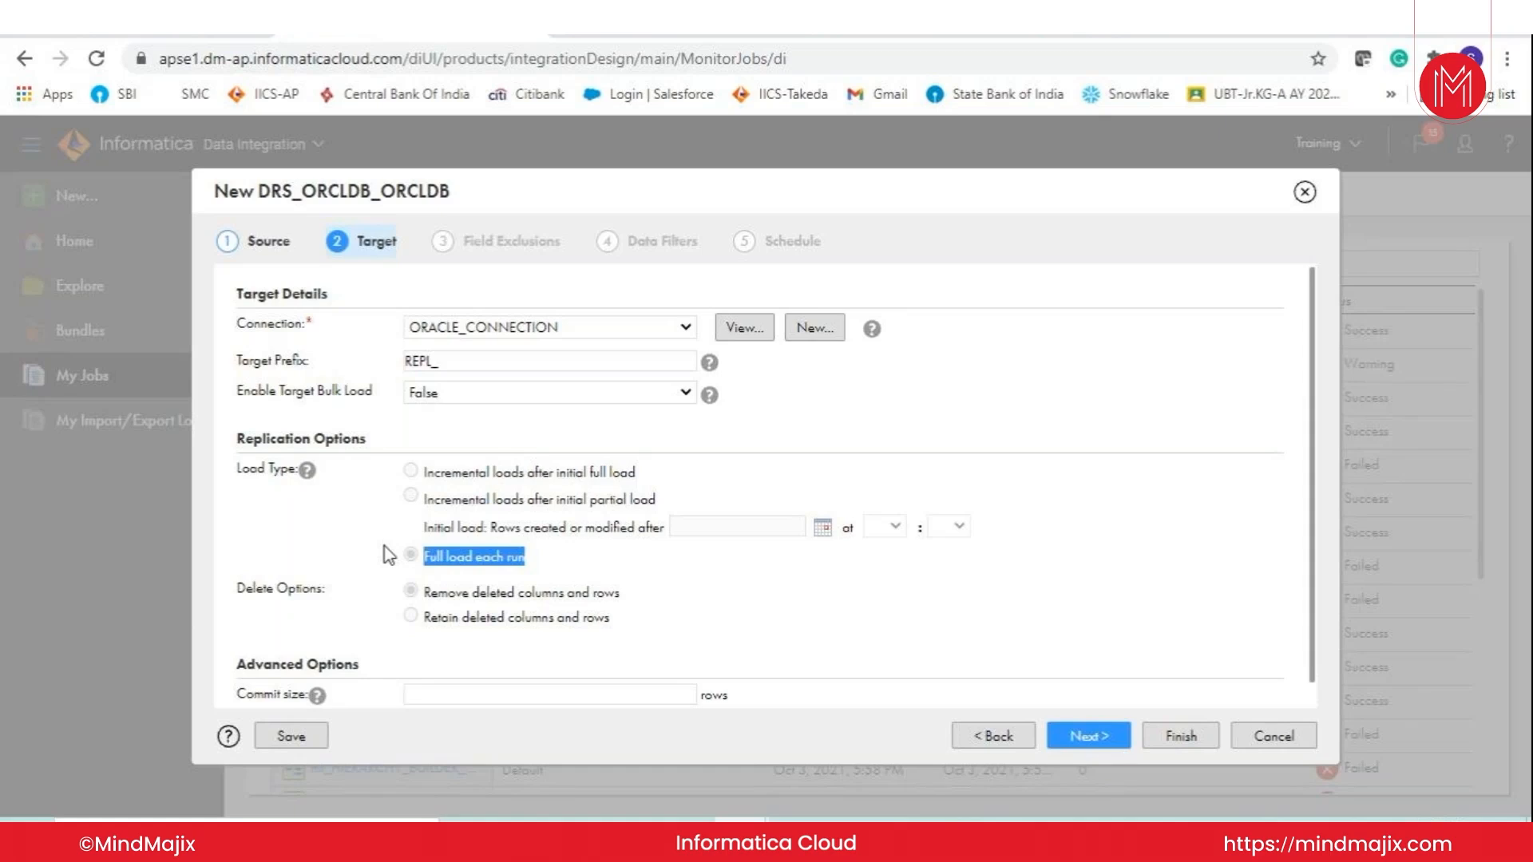
drag(452, 472, 645, 482)
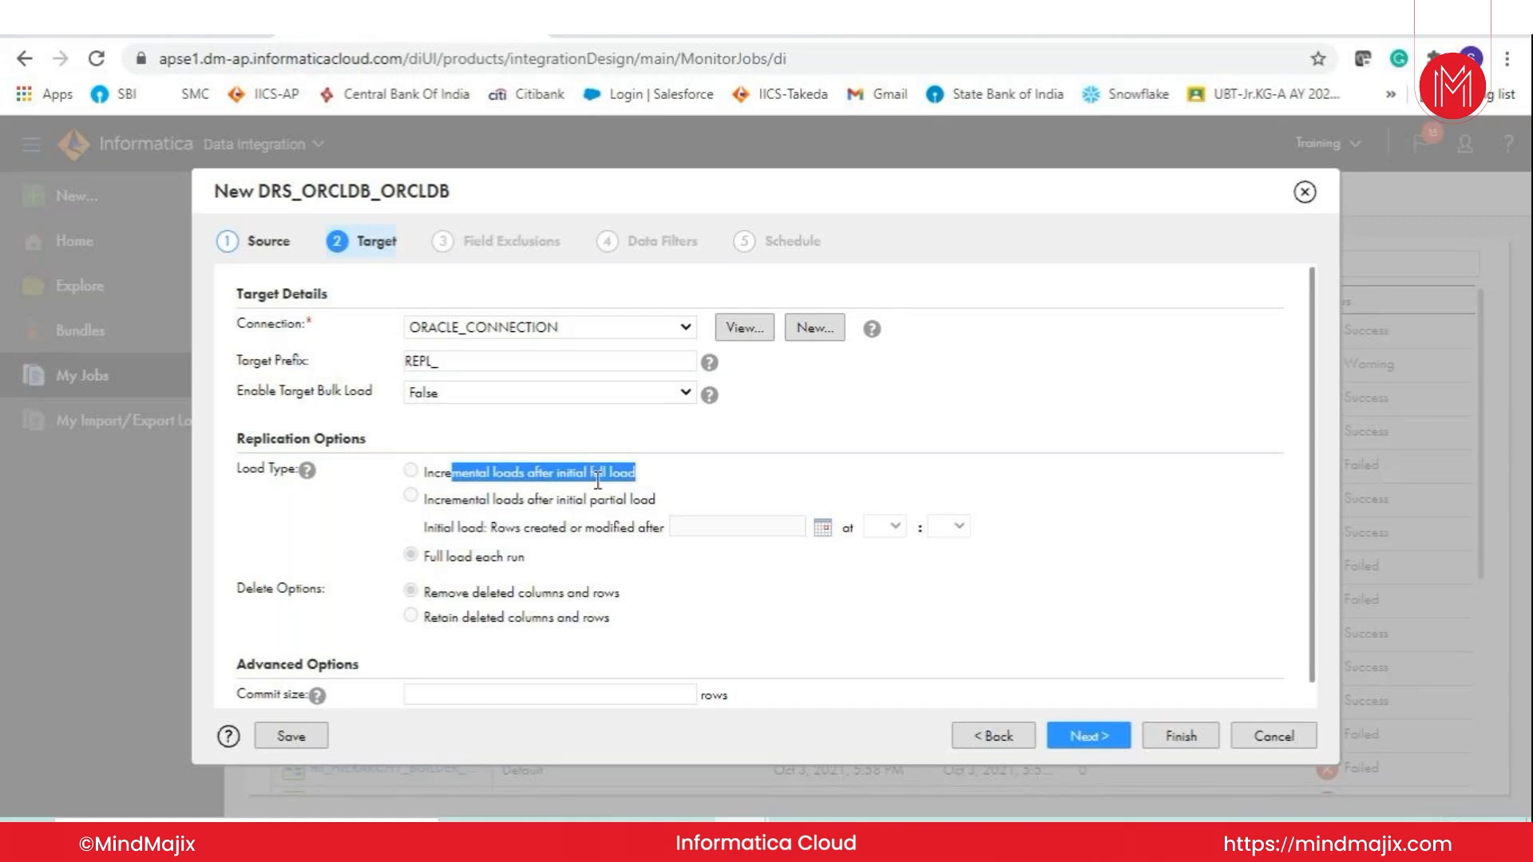
drag(472, 494, 632, 500)
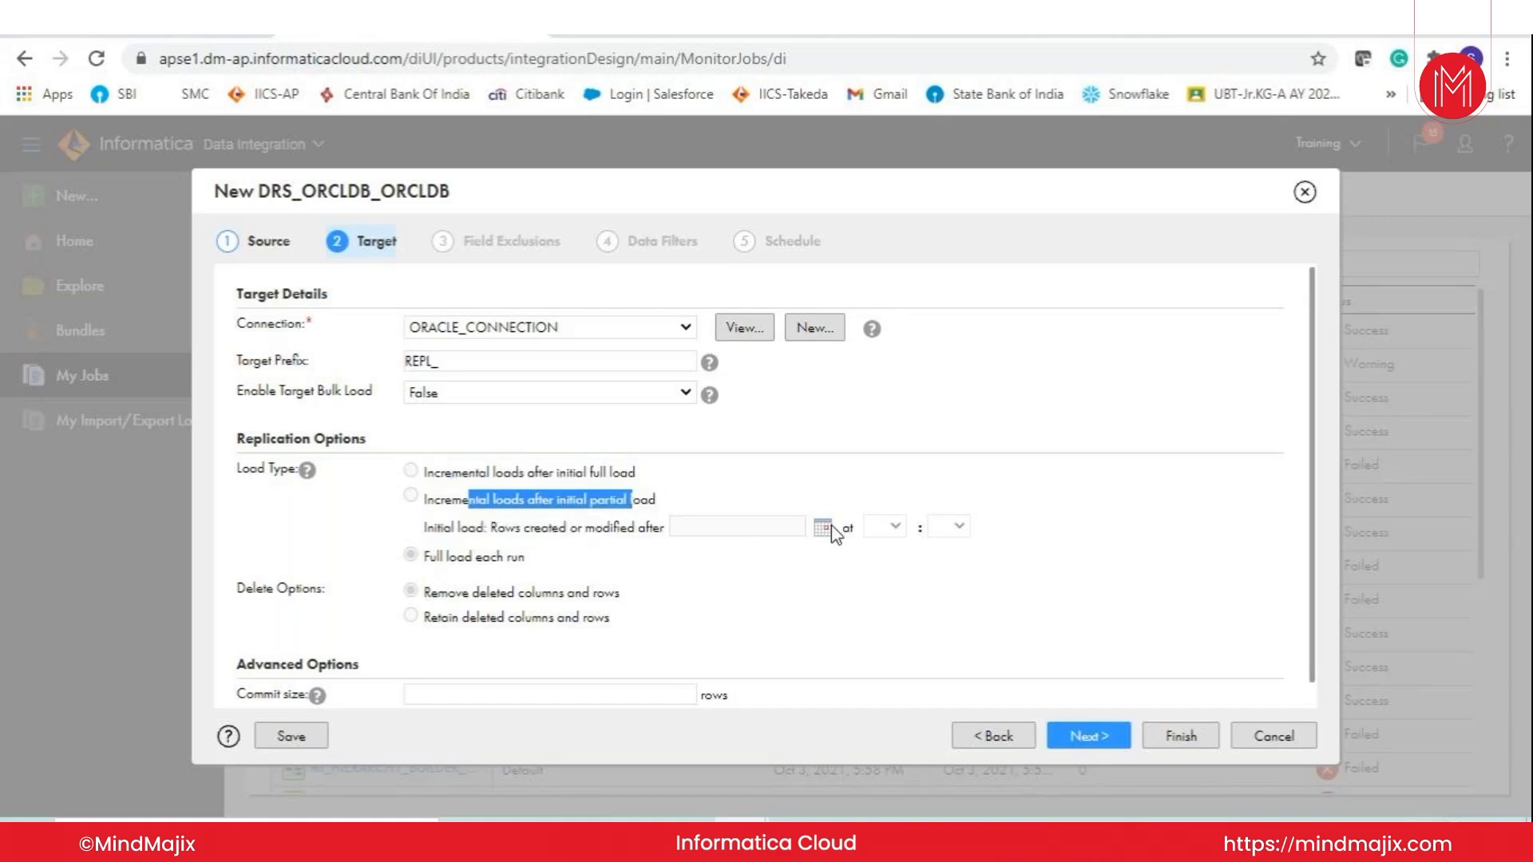
Set the initial load date for rows created or modified after to 10/01/2021
click(826, 550)
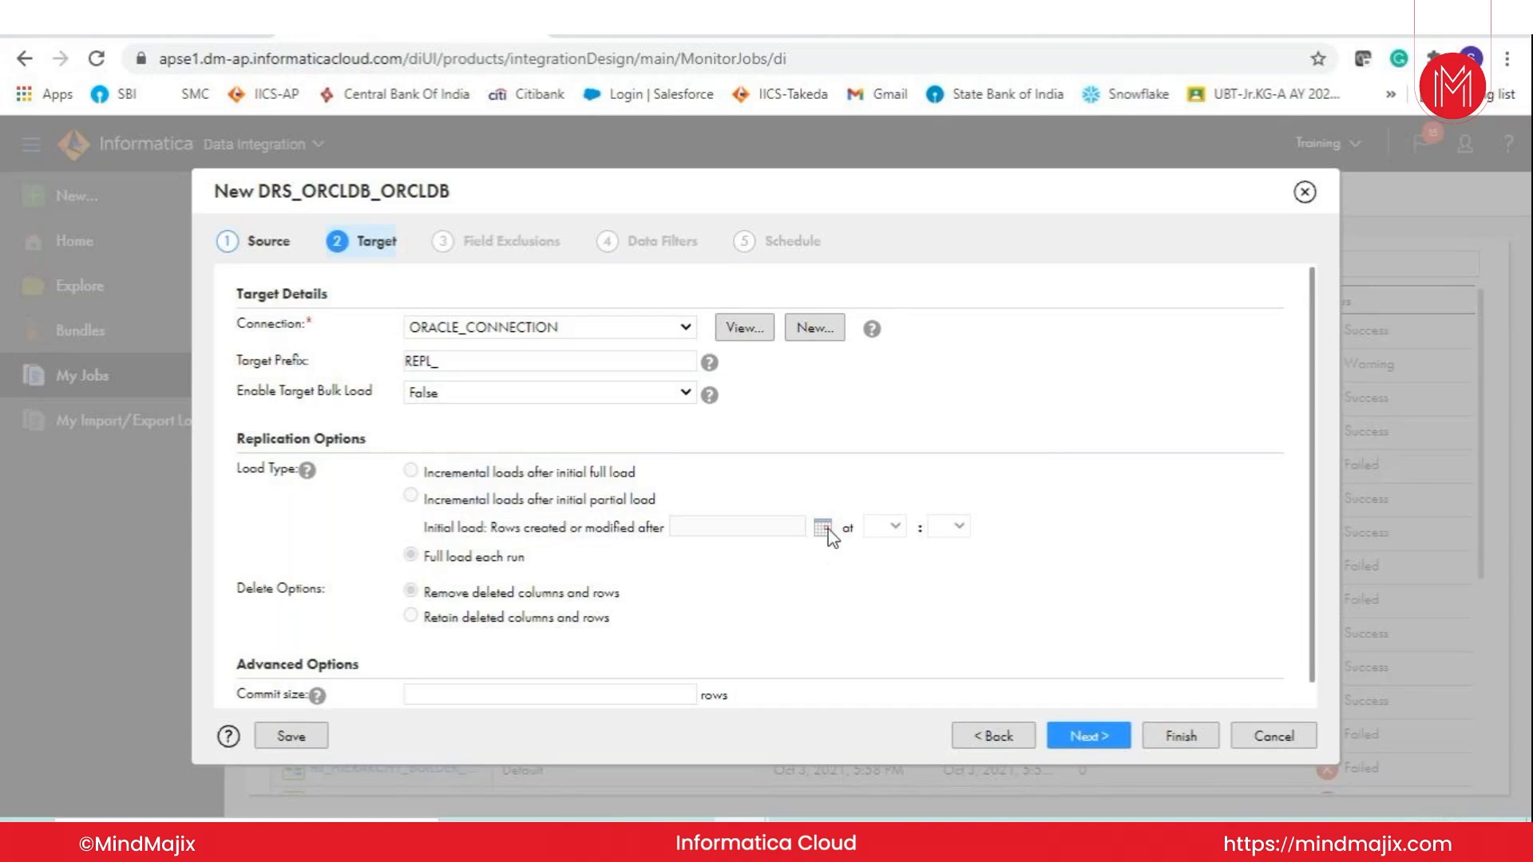
click(823, 527)
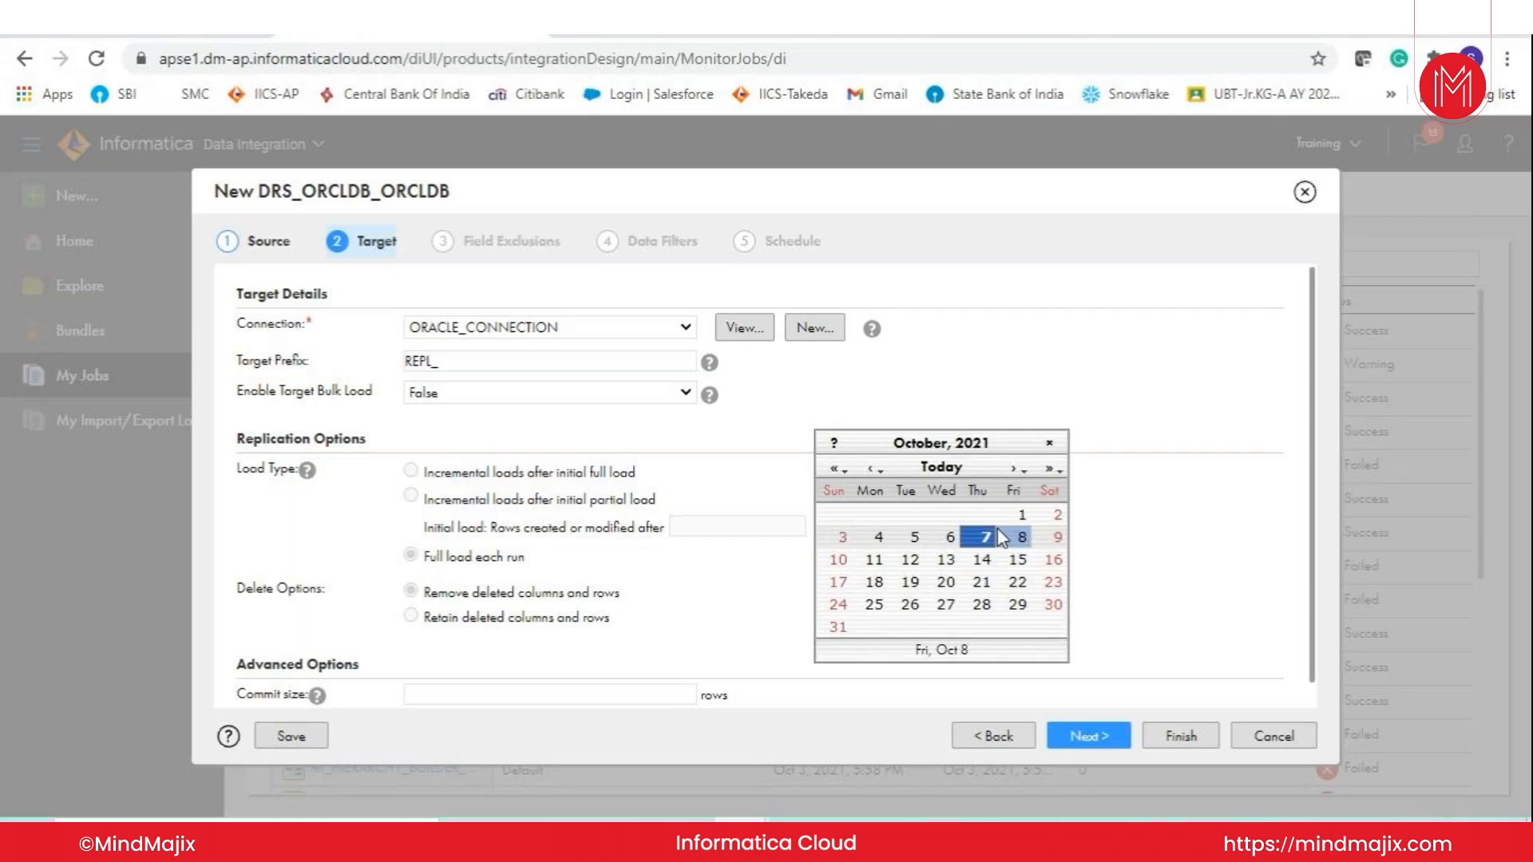
click(795, 539)
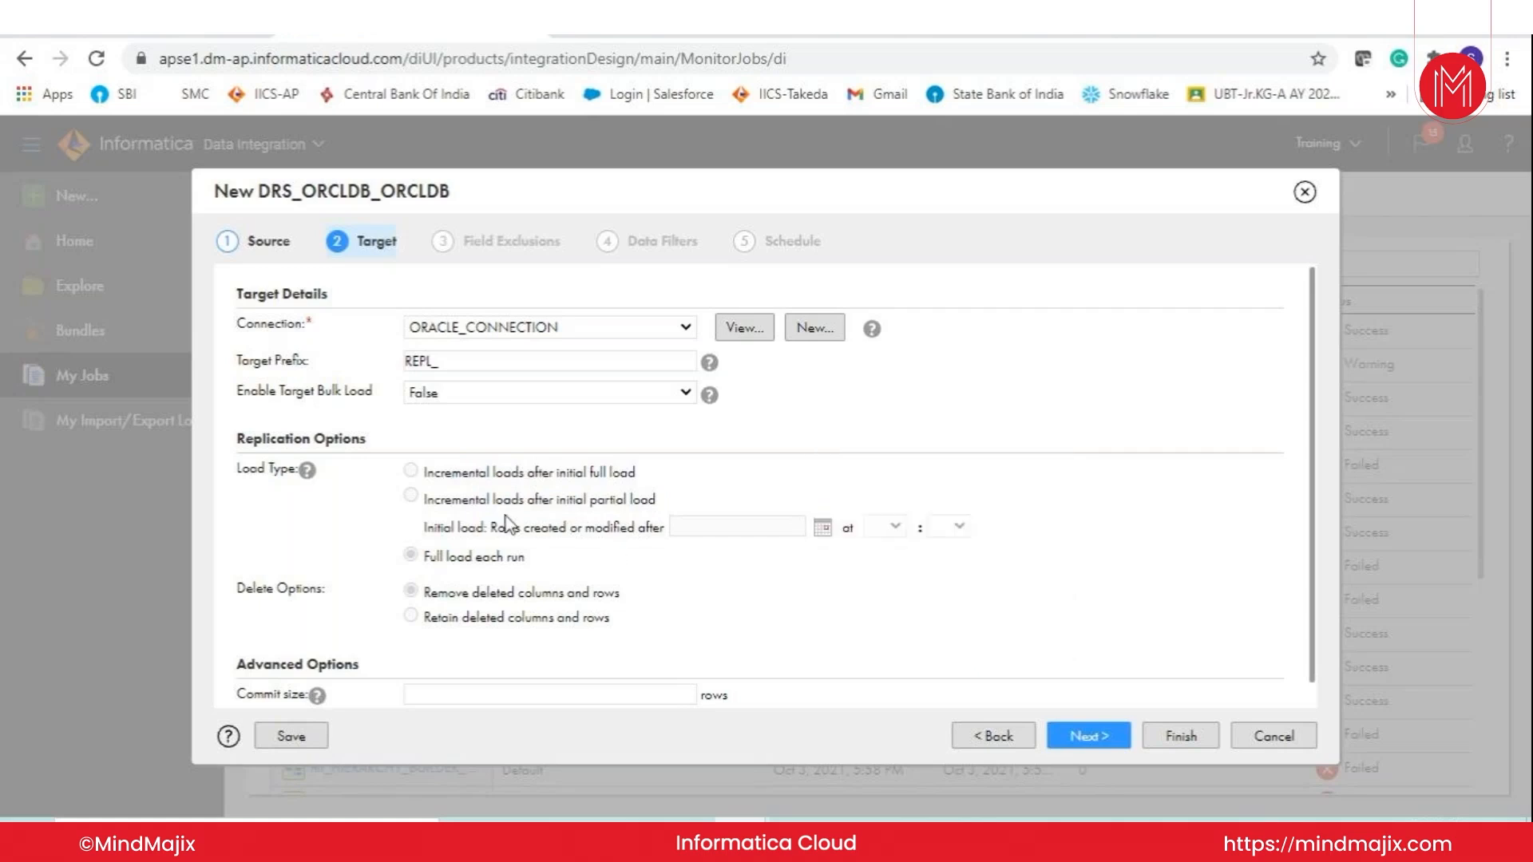
drag(452, 499, 843, 531)
click(849, 610)
click(823, 529)
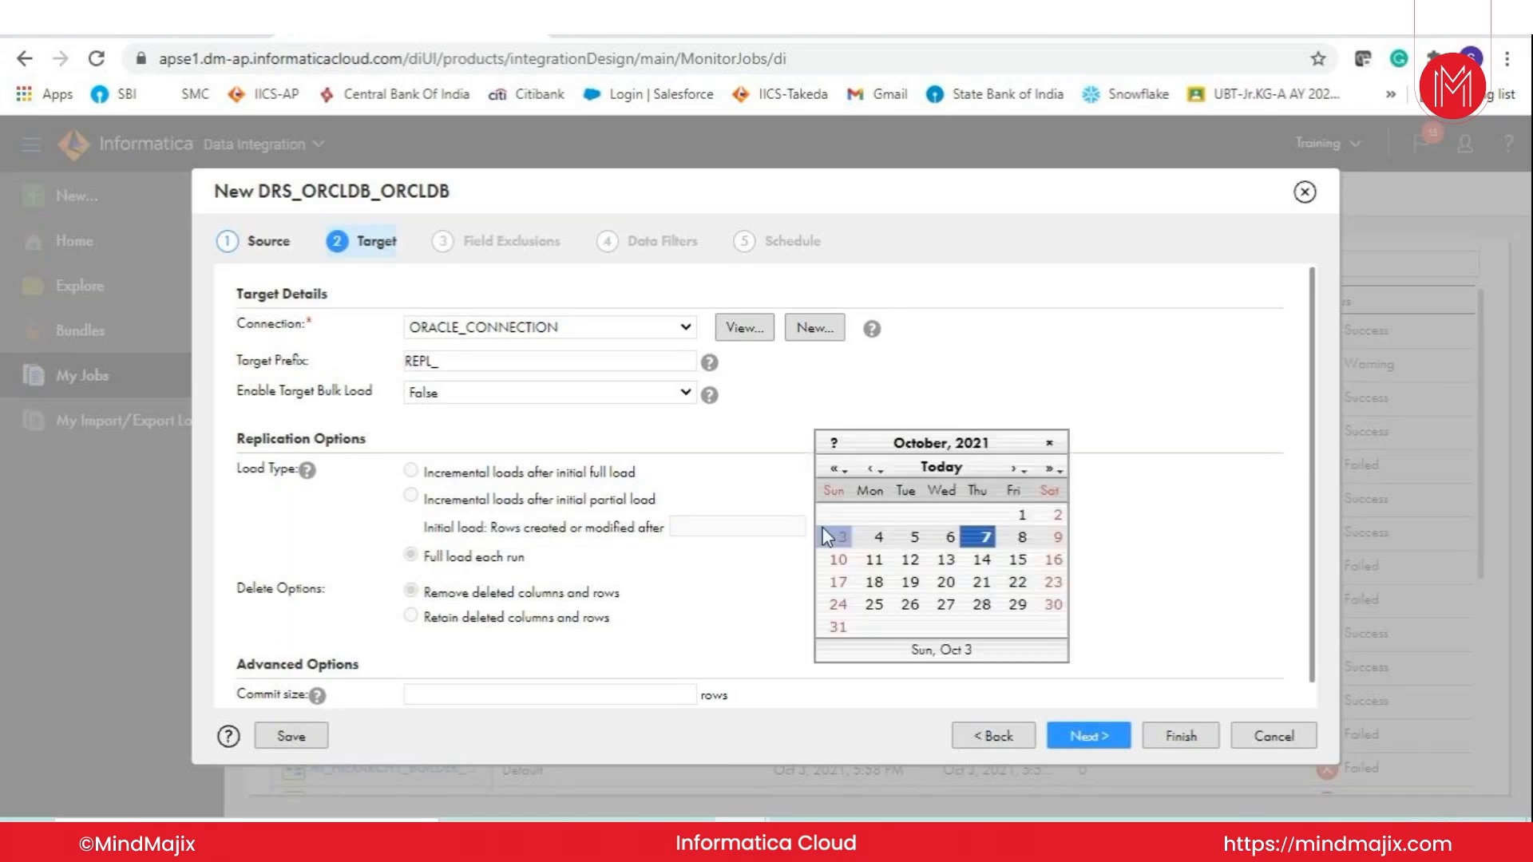
click(1022, 515)
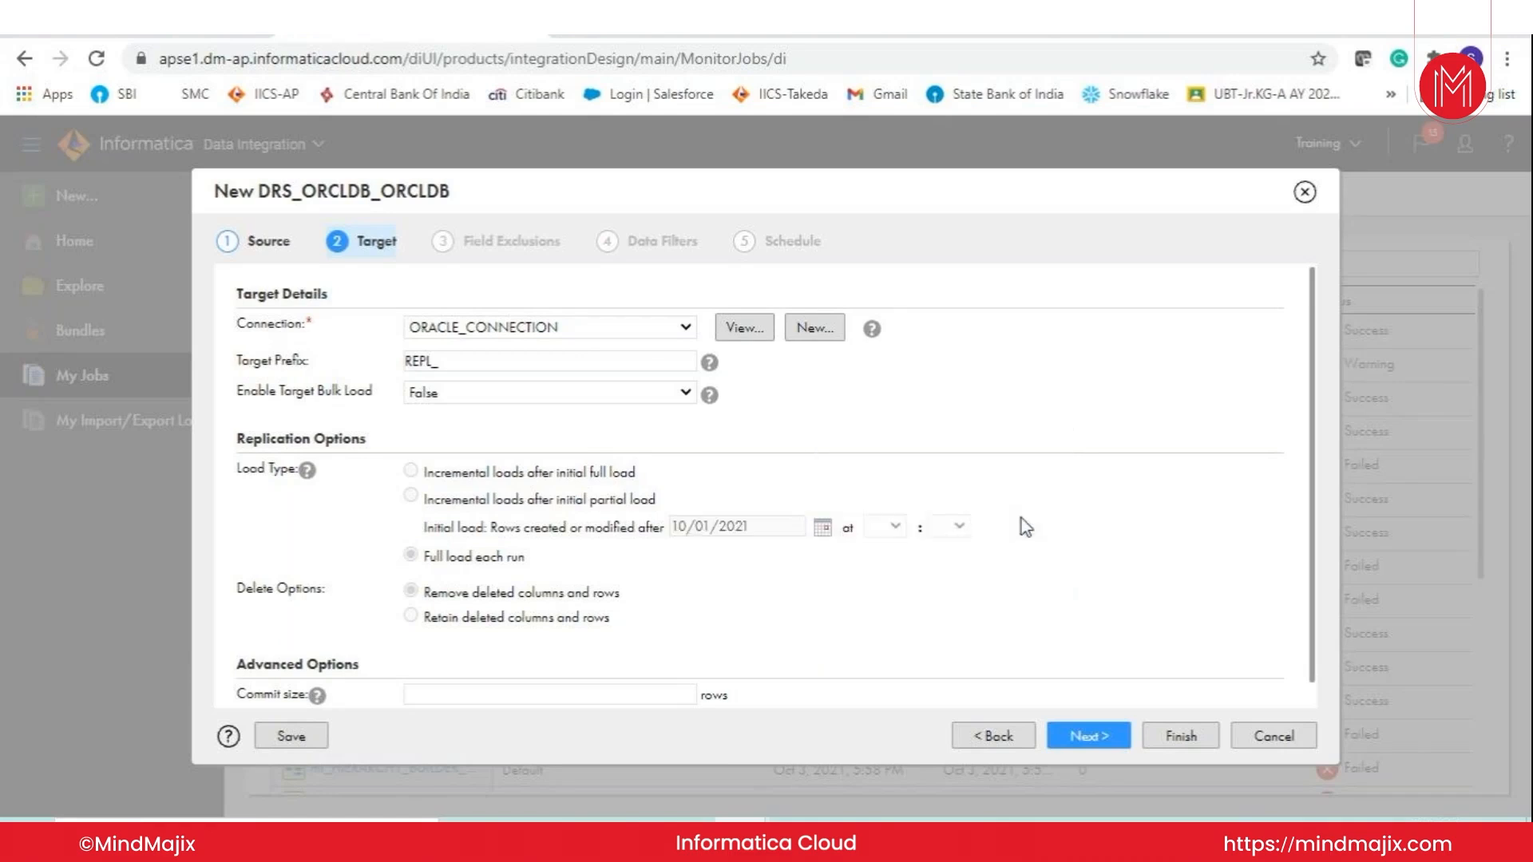
Set the initial load date for rows created or modified after to 10/04/2021
click(822, 529)
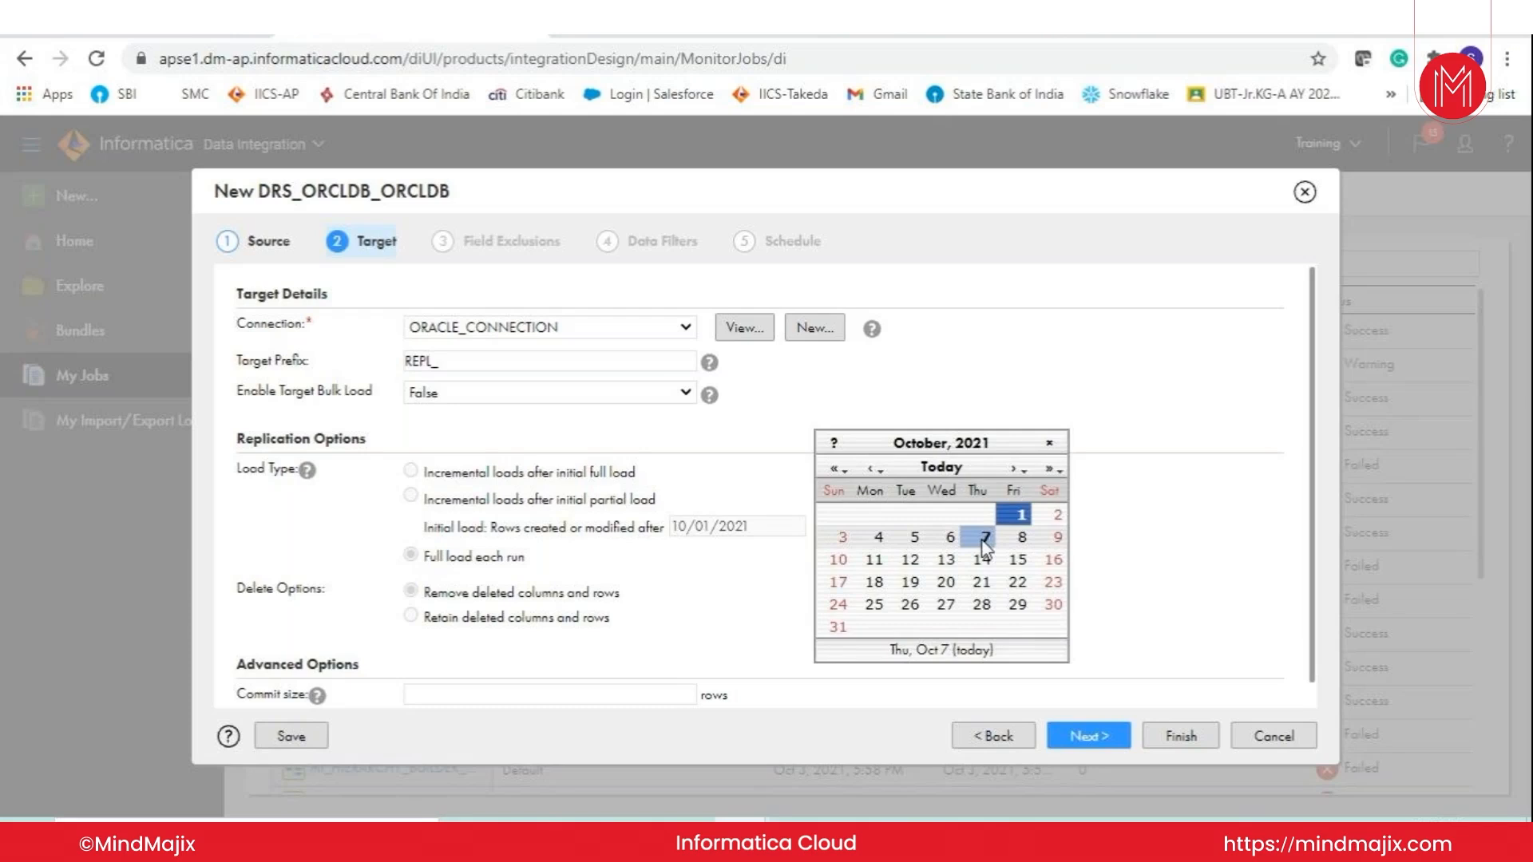
click(879, 537)
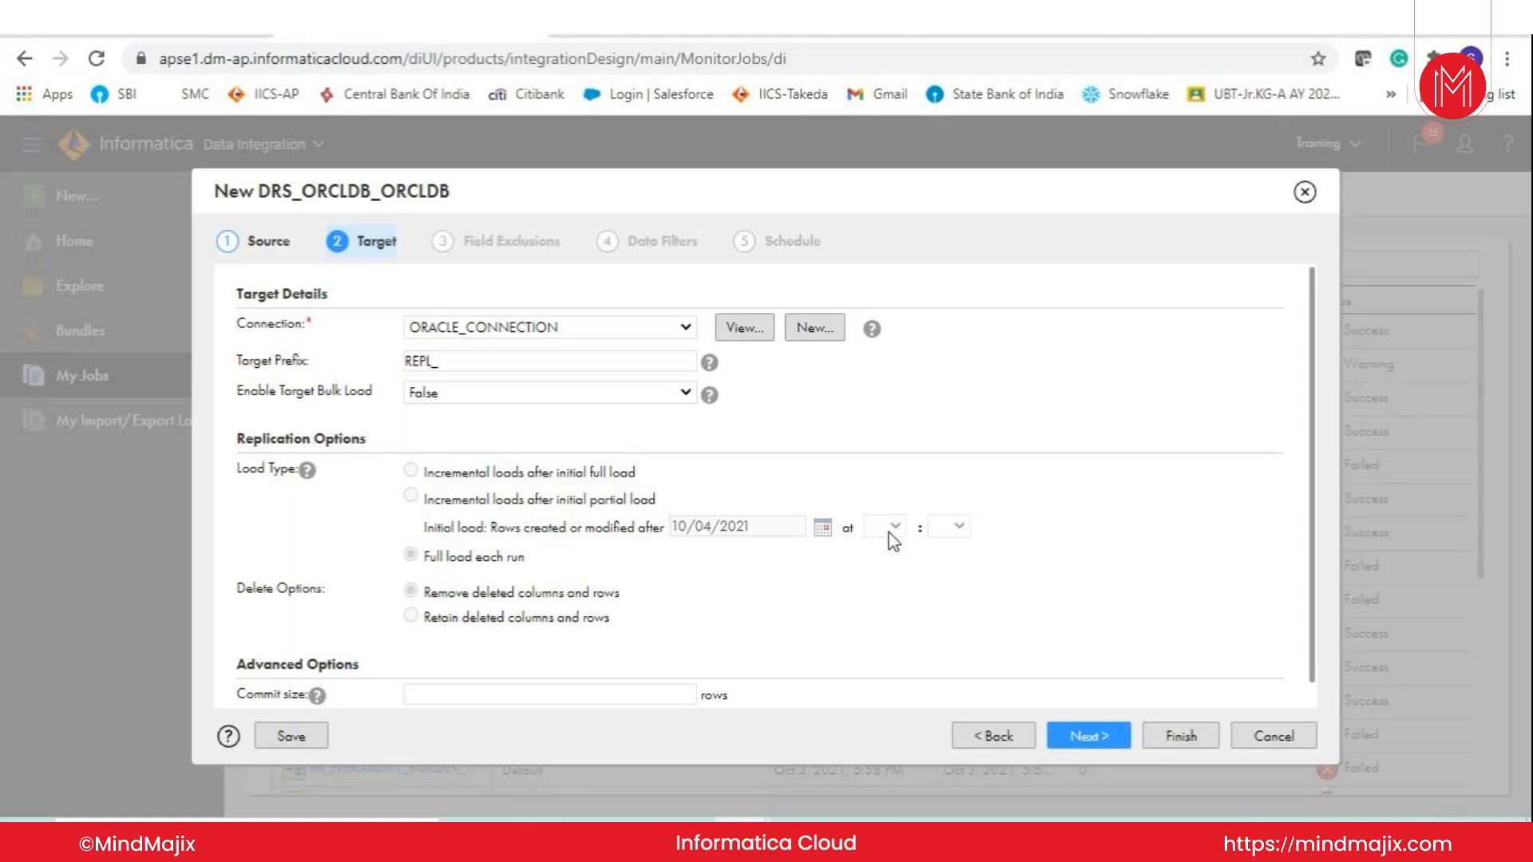
Compare the incremental load types after an initial full or partial load with the full load each run option
drag(453, 500, 664, 531)
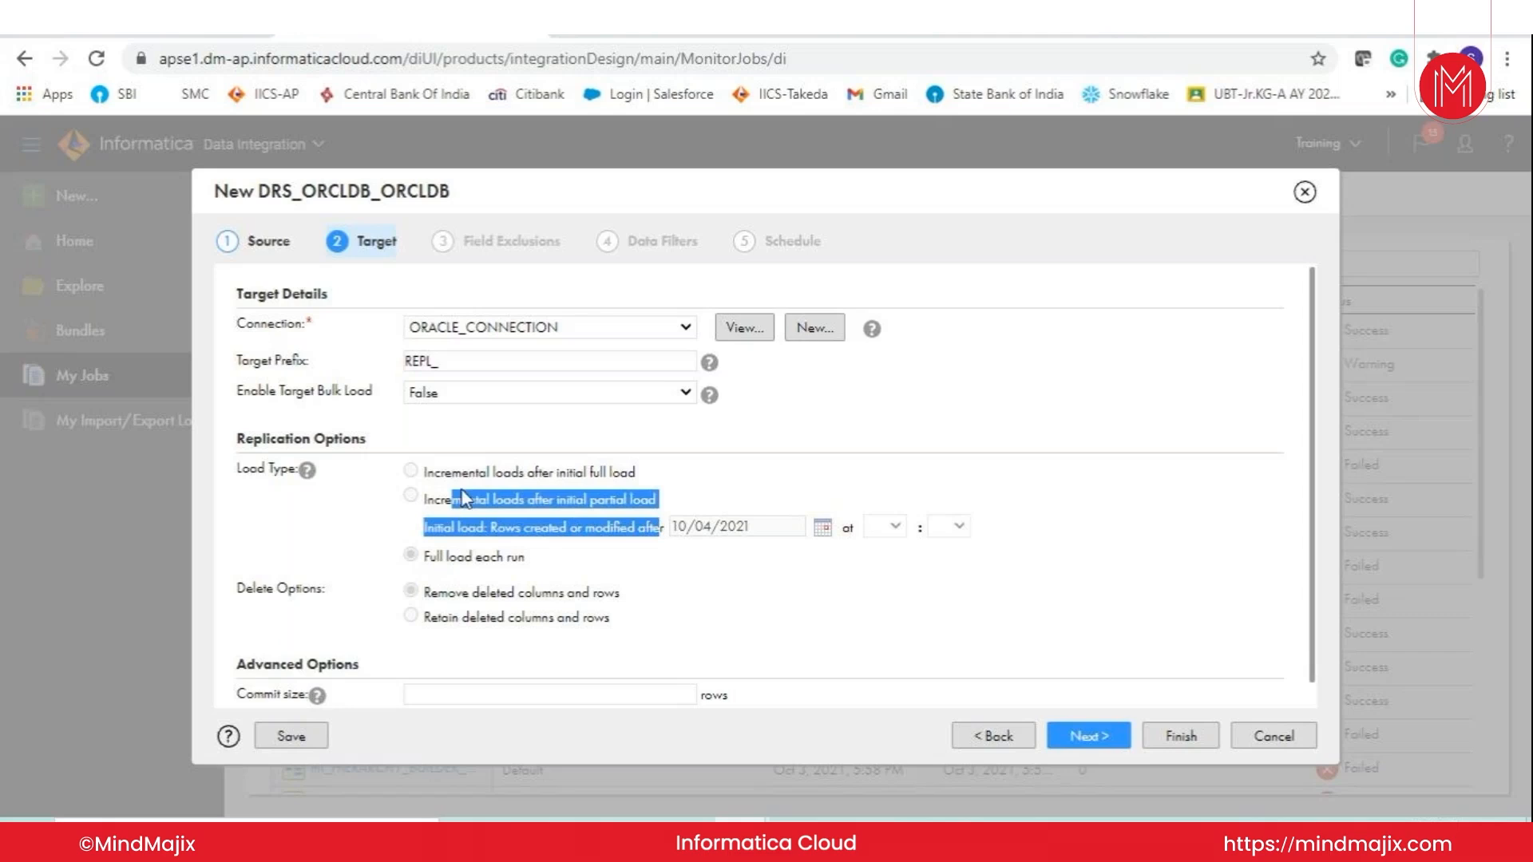
drag(440, 557, 513, 554)
drag(440, 472, 530, 468)
click(628, 559)
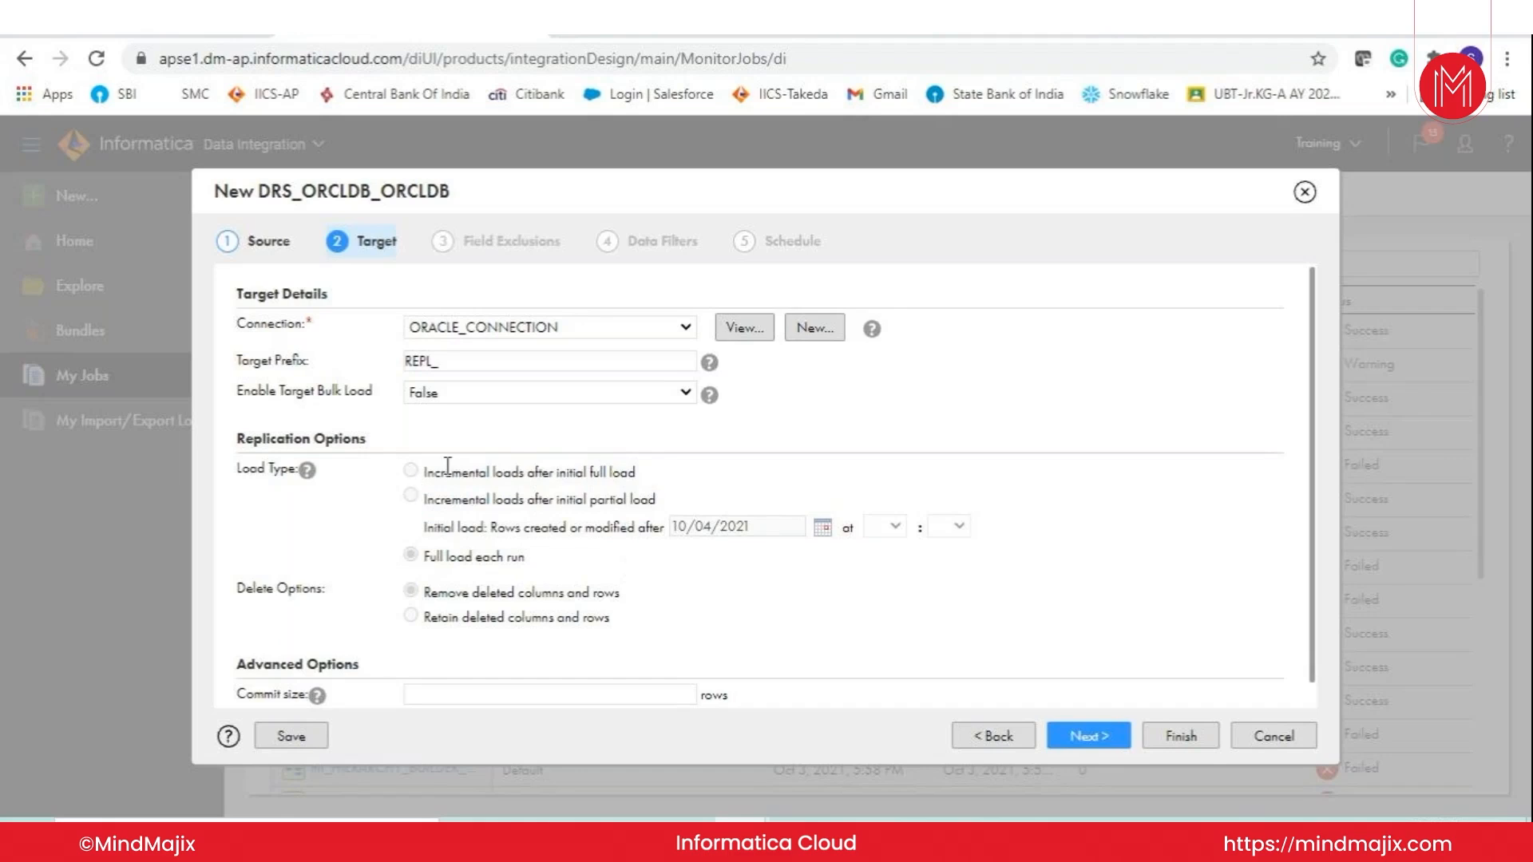
drag(447, 473, 585, 473)
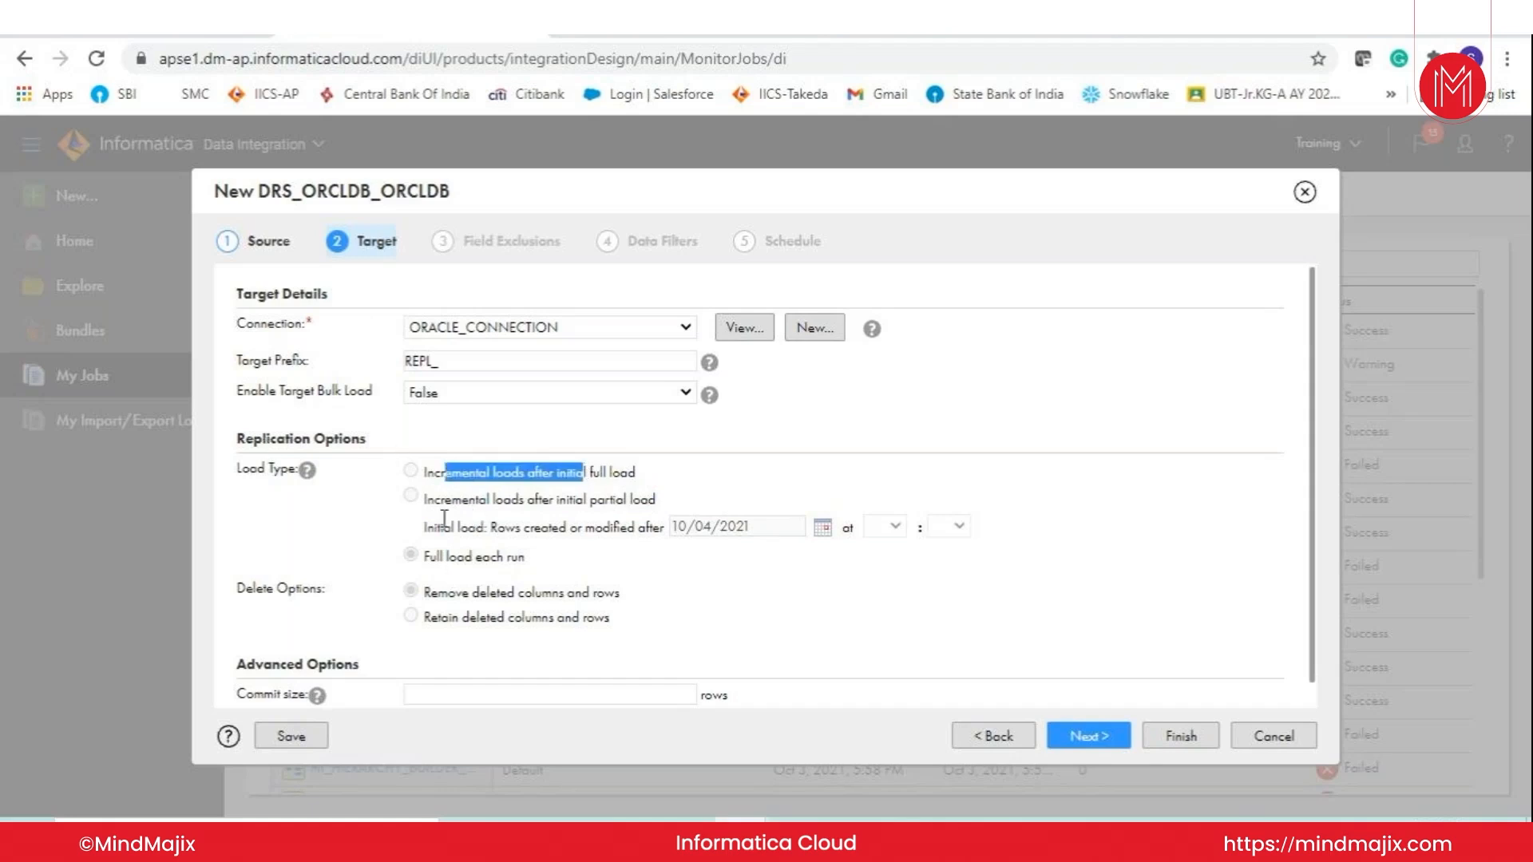
click(429, 556)
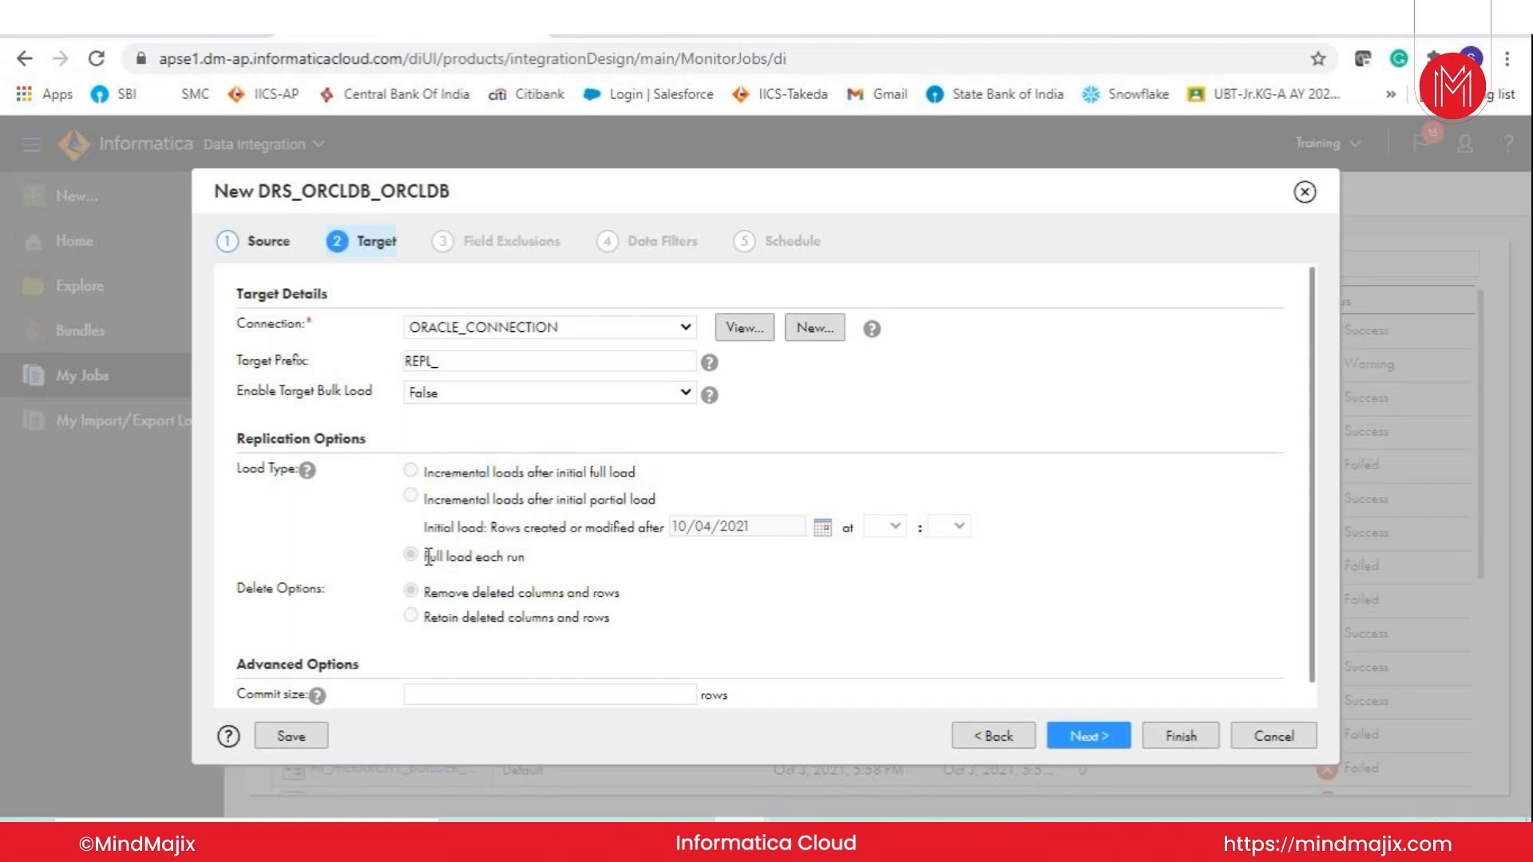
drag(429, 557, 535, 568)
click(319, 528)
drag(434, 557, 474, 565)
click(474, 565)
drag(444, 471, 669, 533)
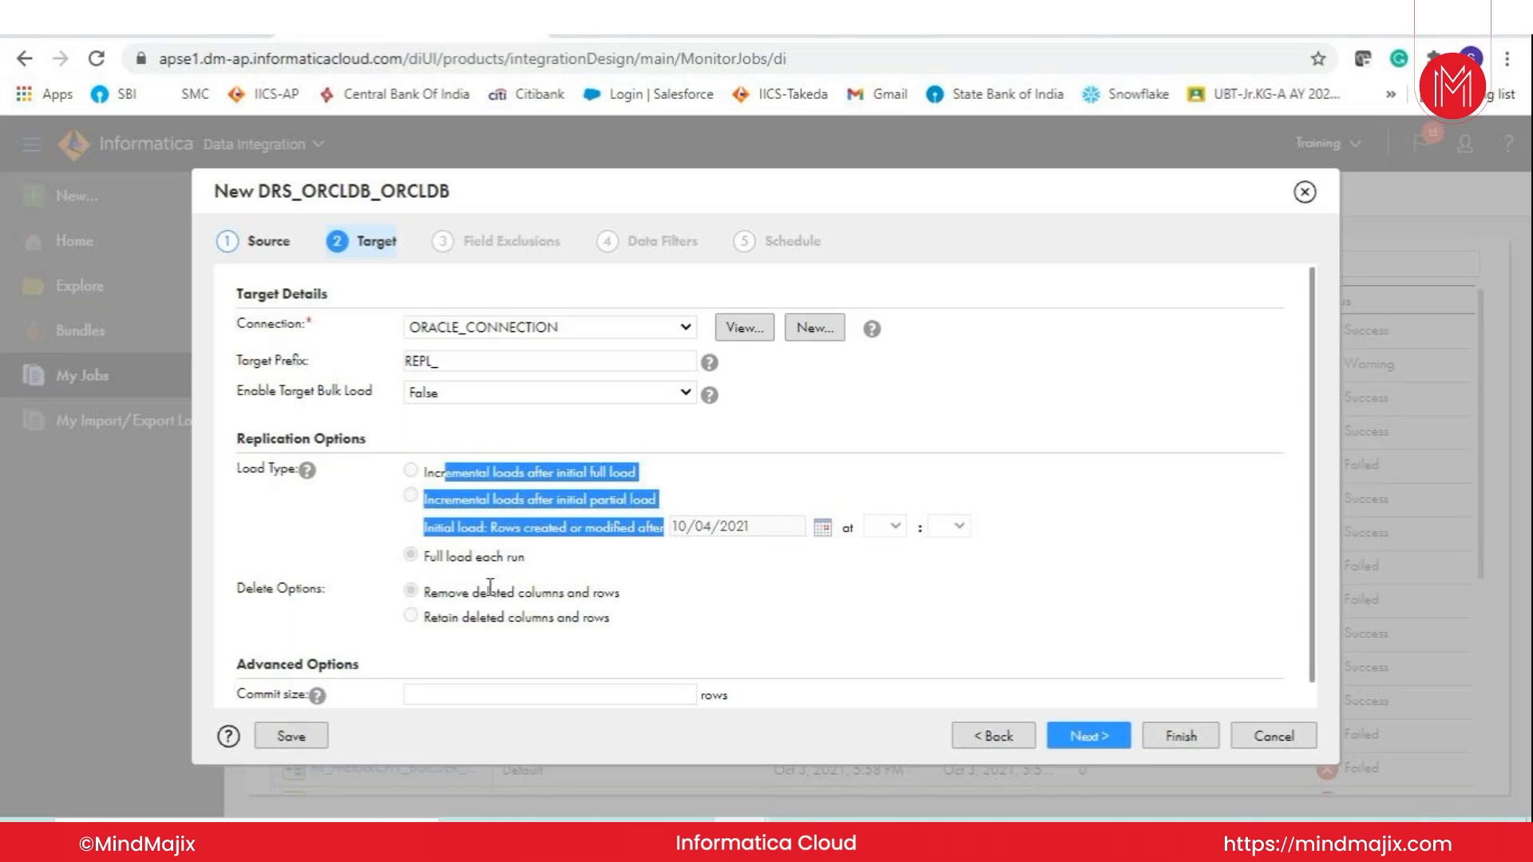
click(436, 559)
drag(436, 559, 519, 561)
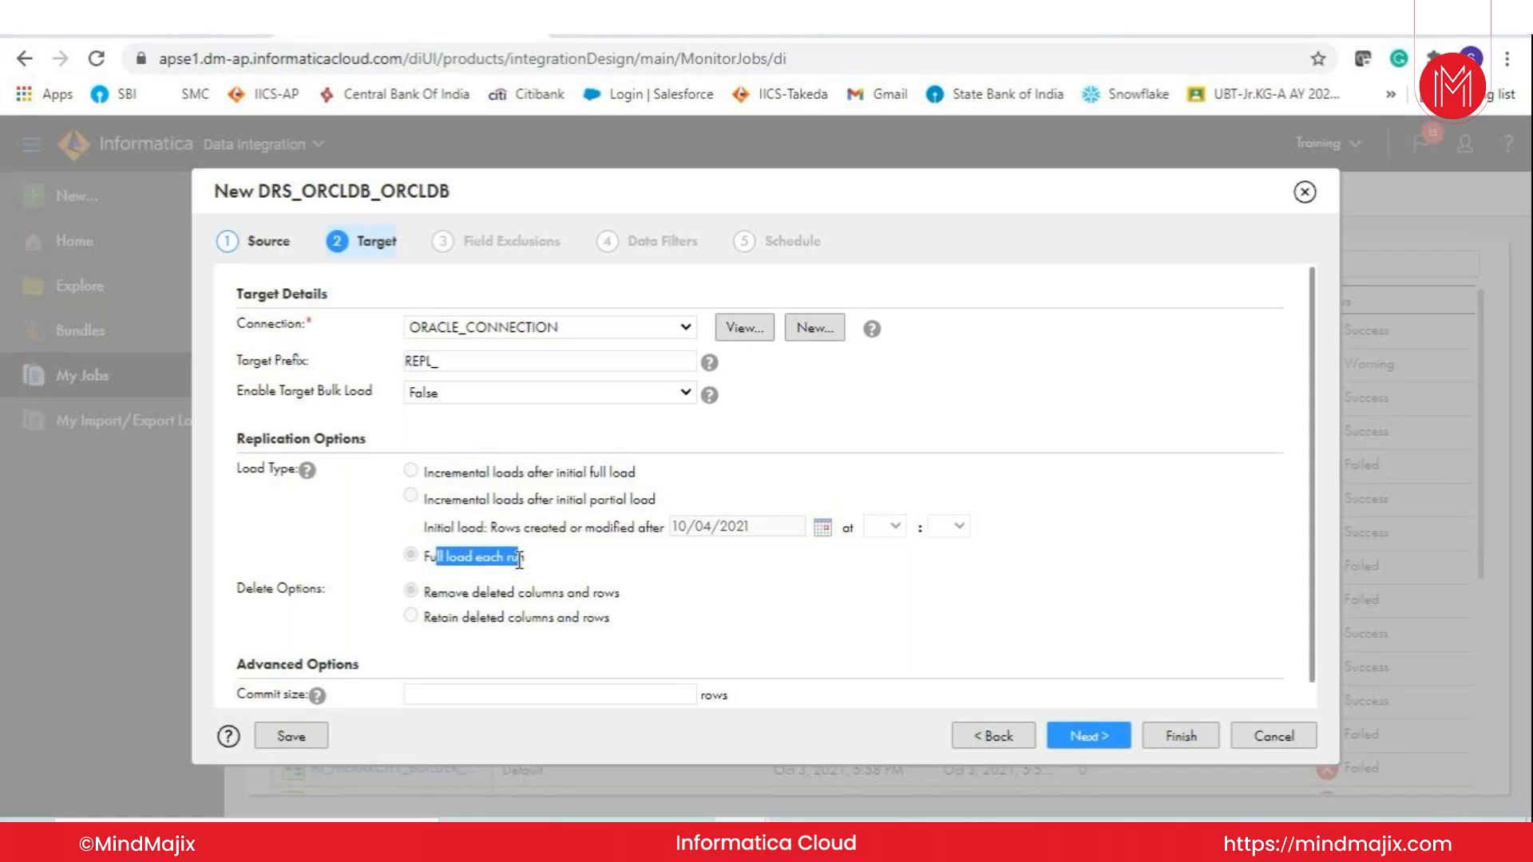
click(440, 557)
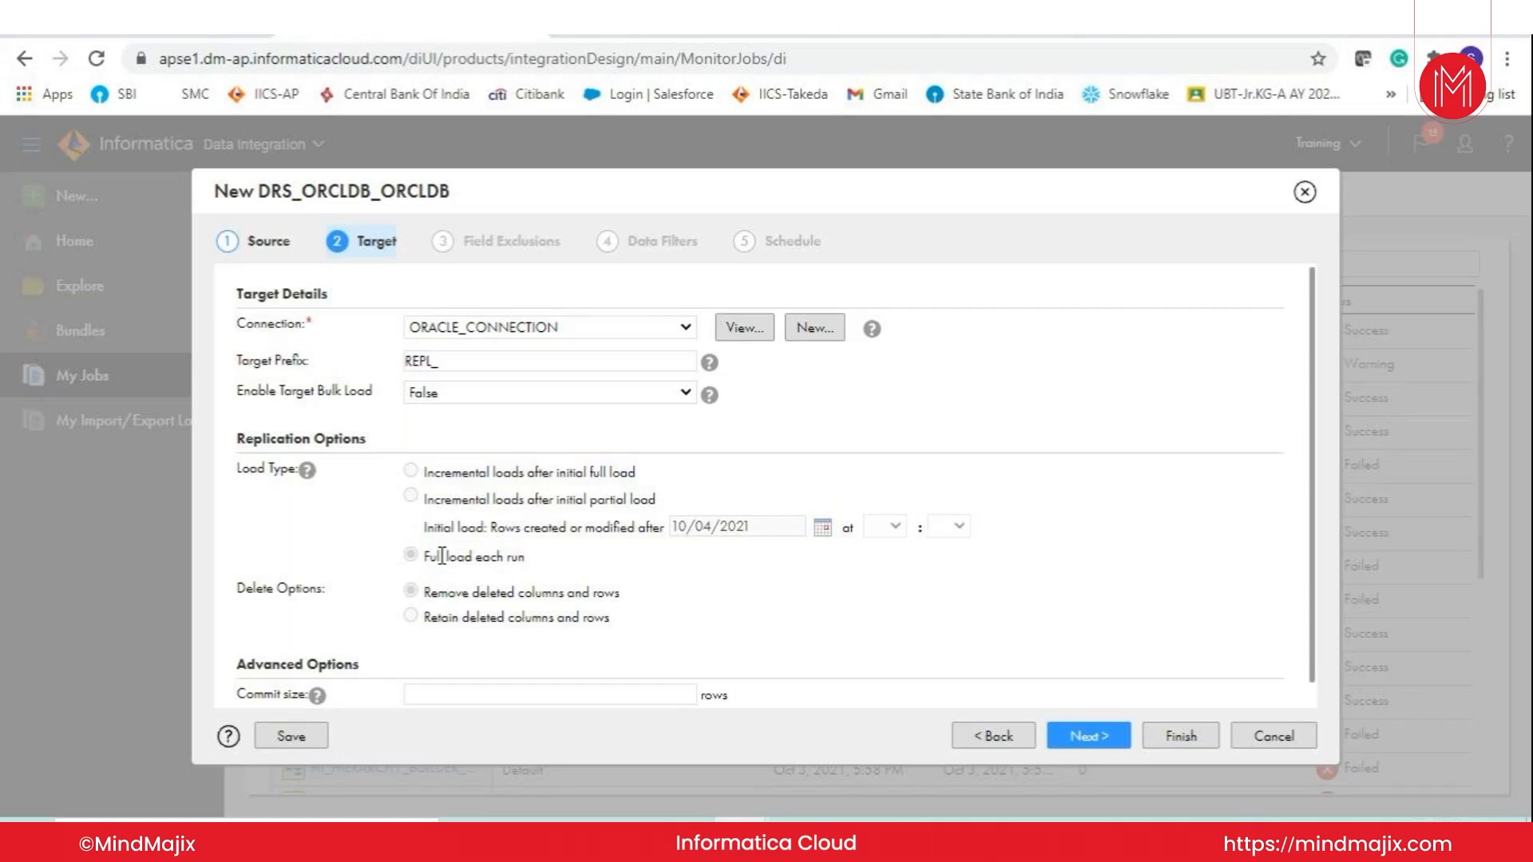
Compare the delete options for removing or retaining deleted columns and rows, in relation to the full load each run type
drag(423, 592, 627, 596)
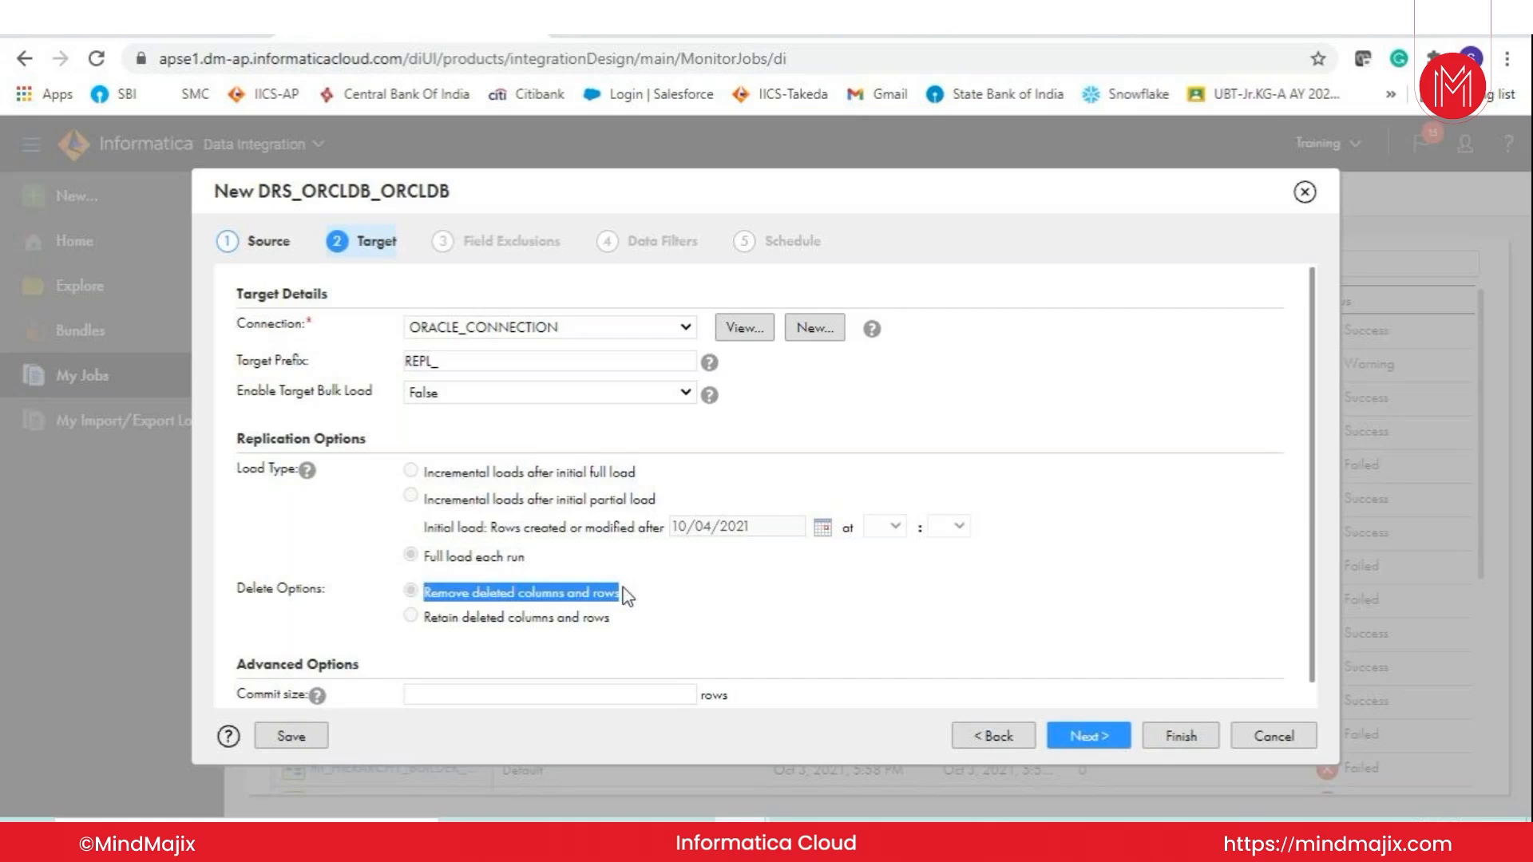
drag(493, 617, 543, 589)
click(431, 593)
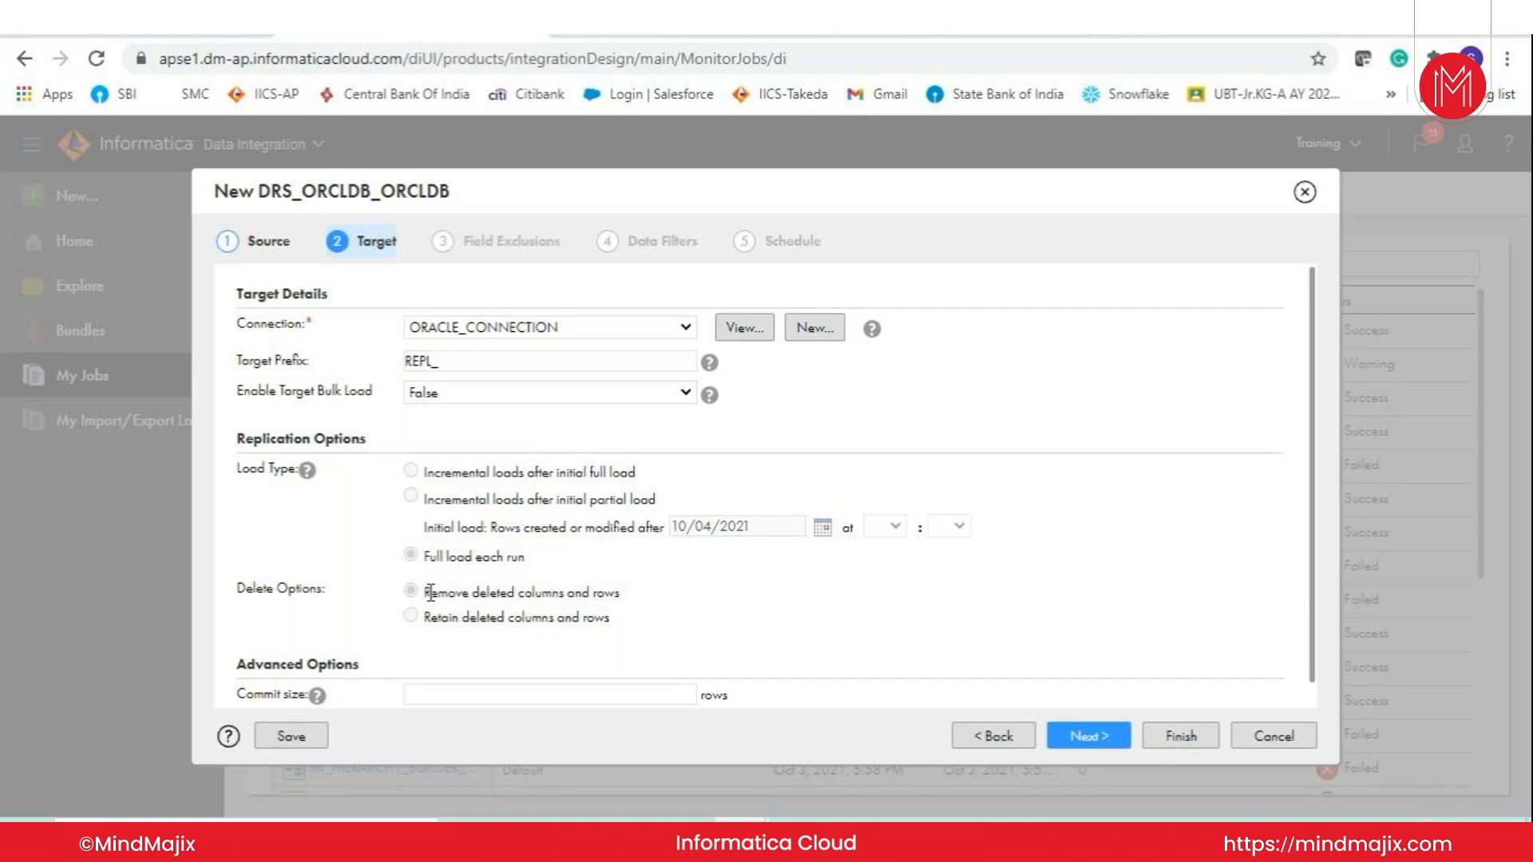
drag(432, 618, 518, 625)
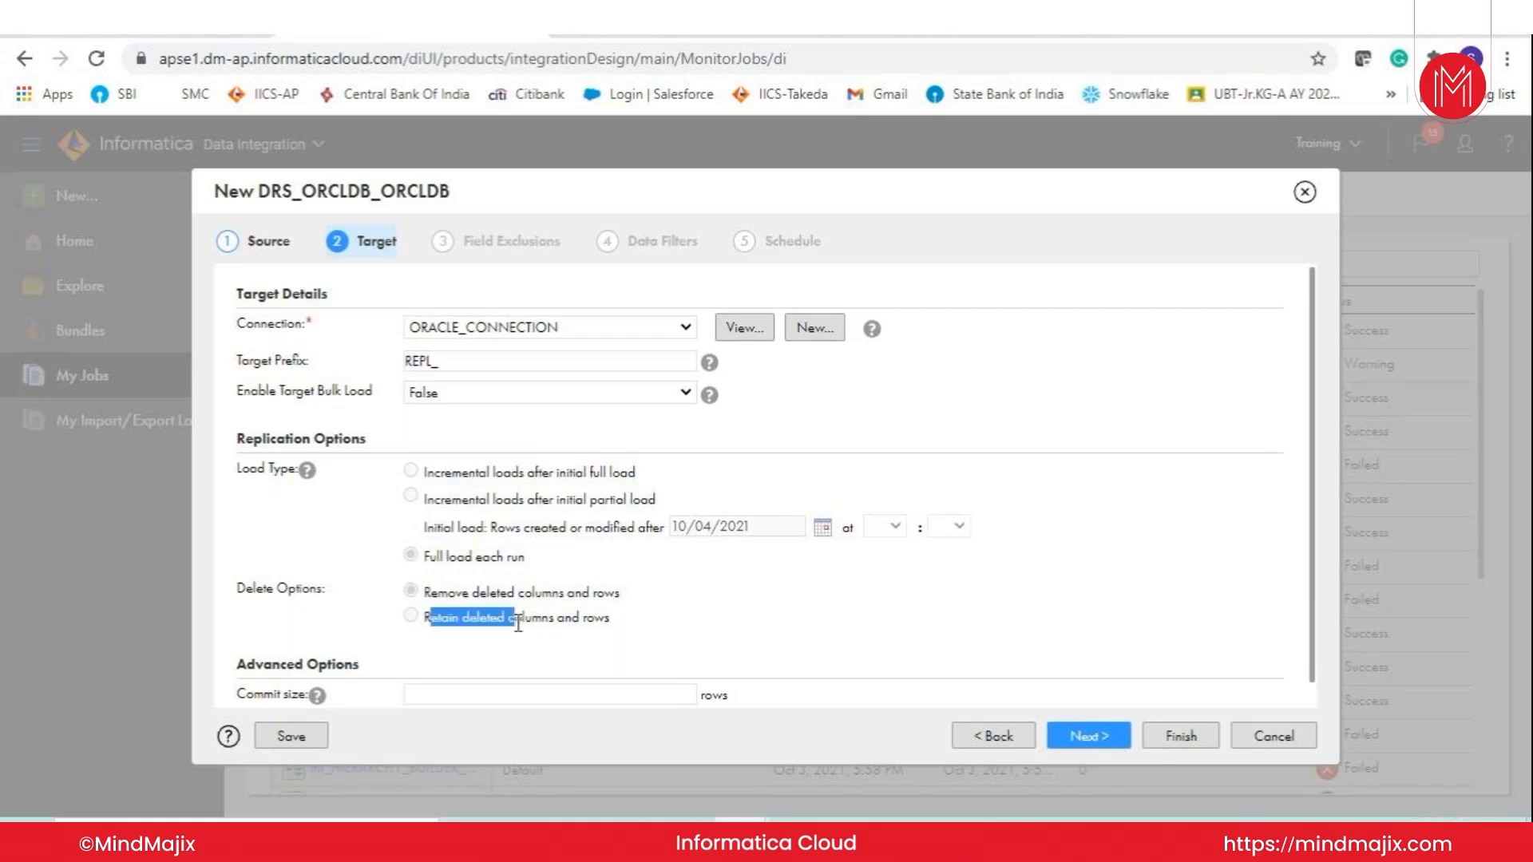
click(447, 588)
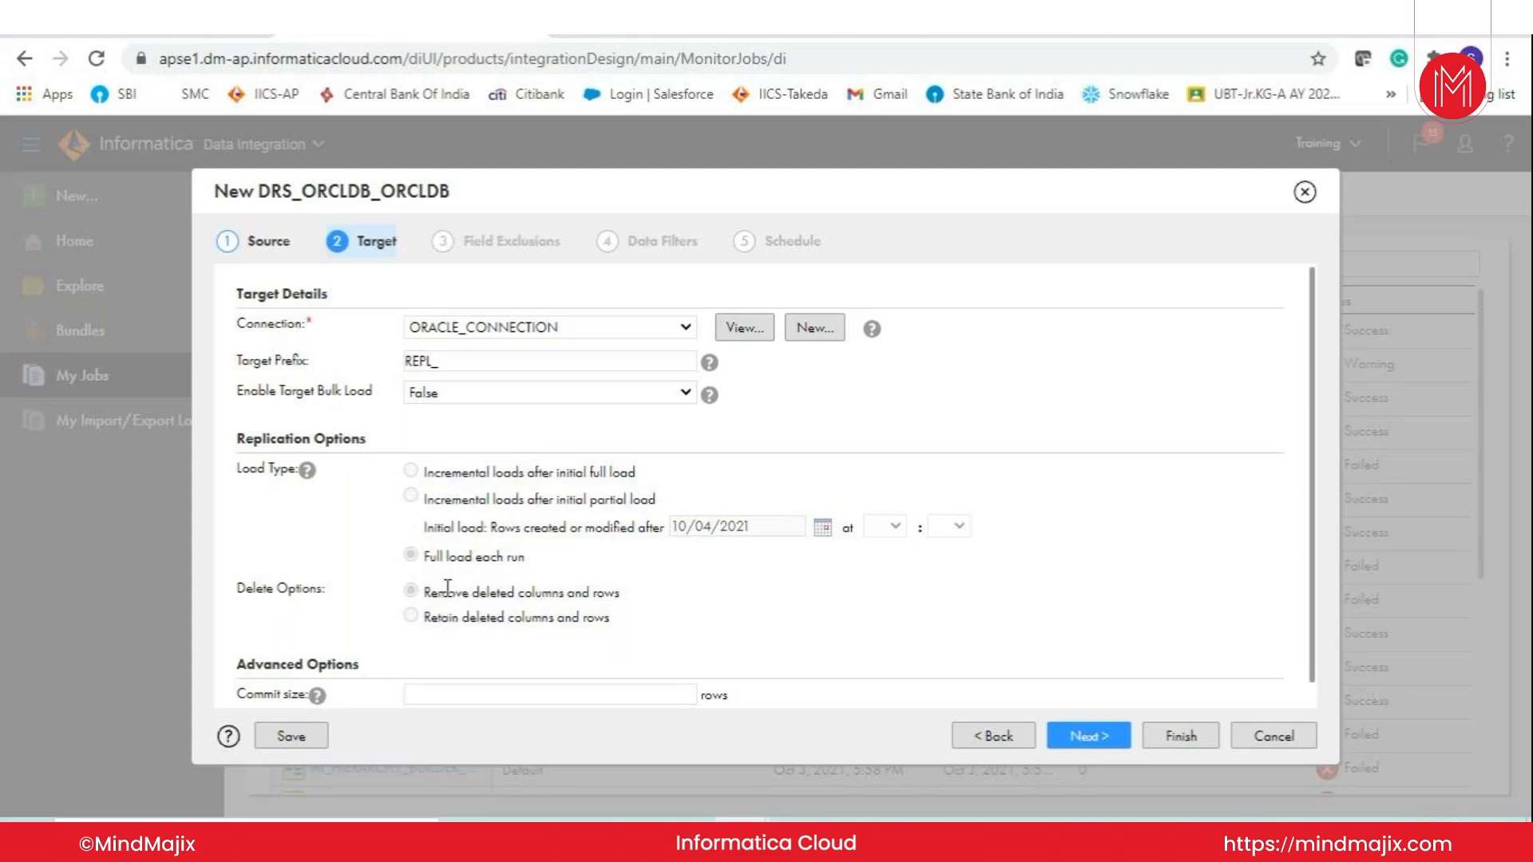
drag(447, 588, 620, 589)
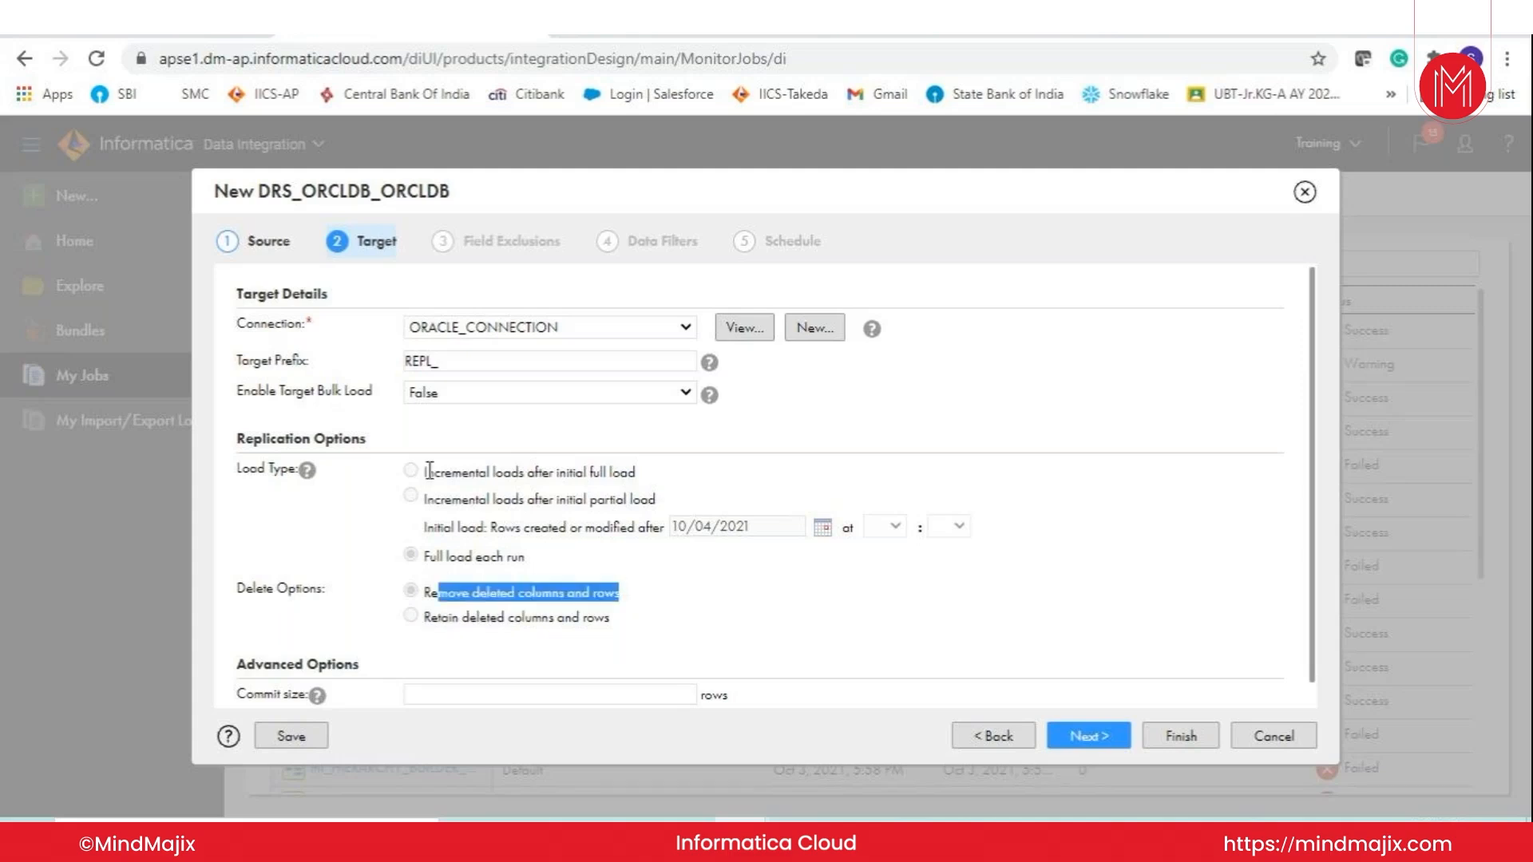
drag(437, 556, 525, 559)
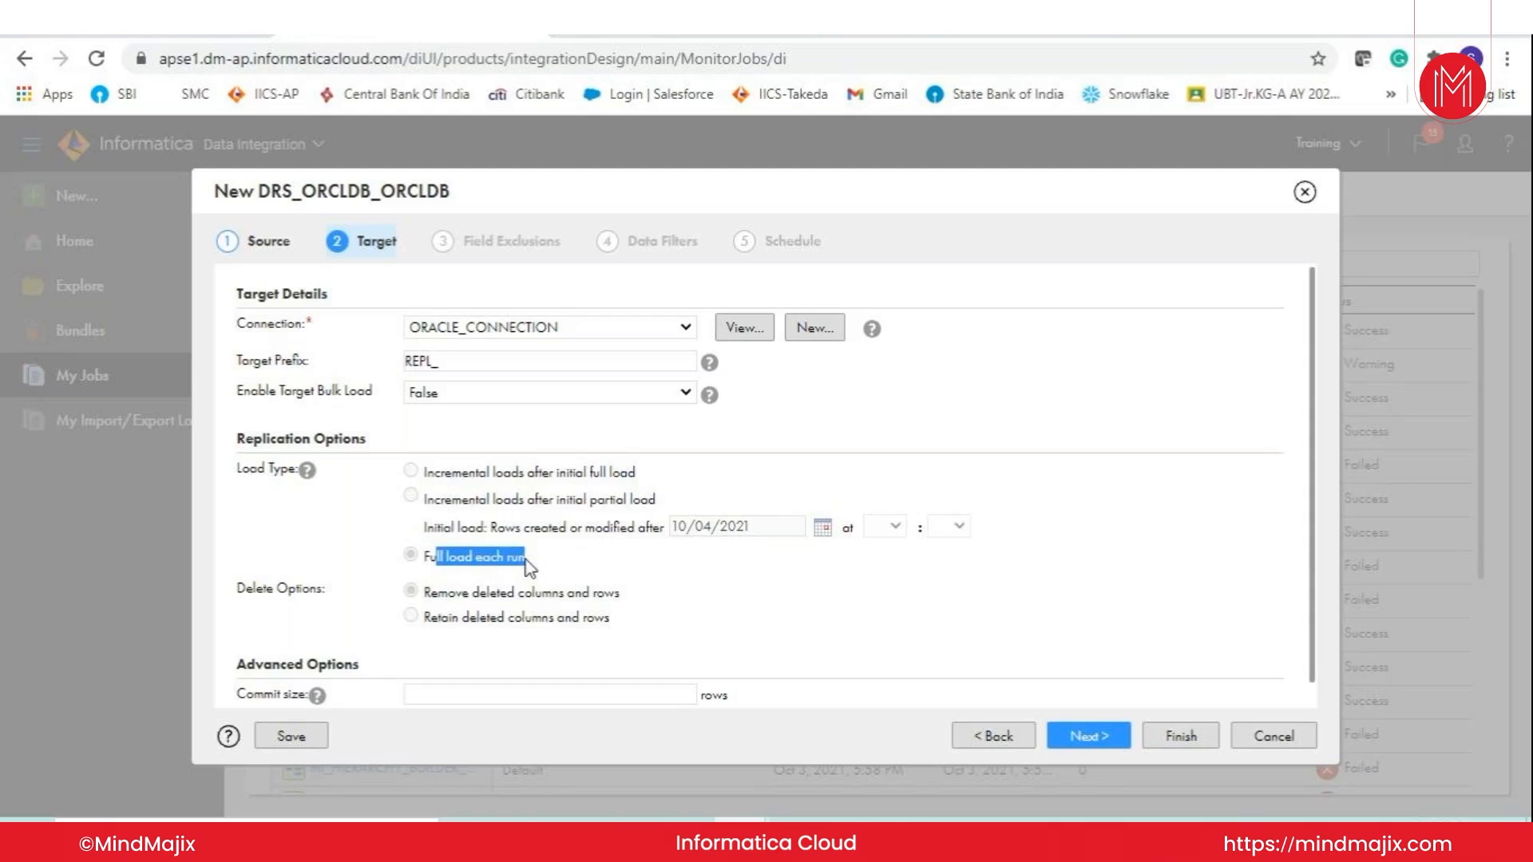
drag(456, 593, 617, 593)
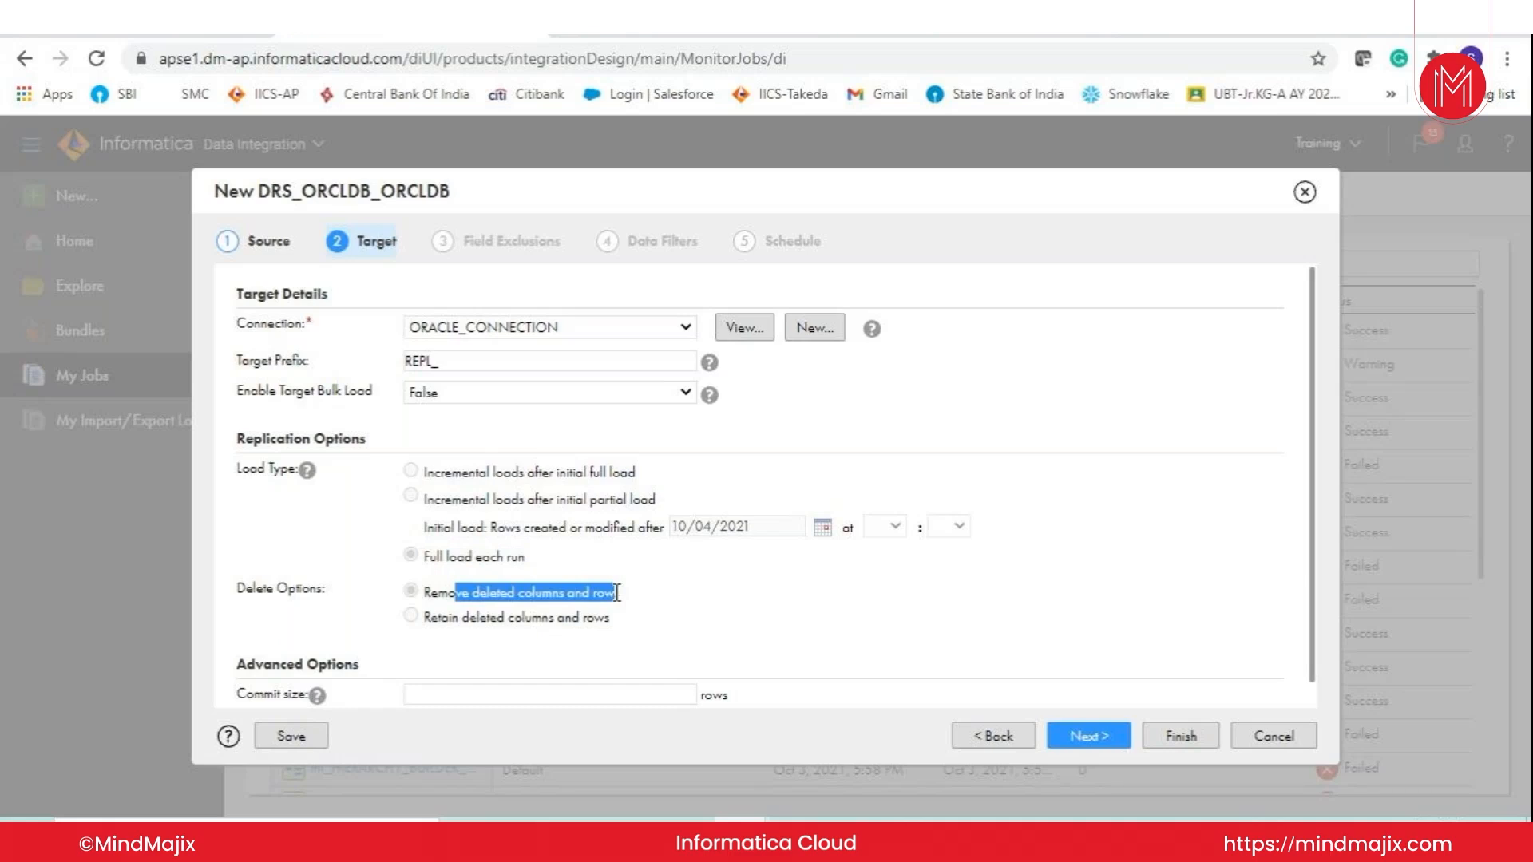
click(561, 615)
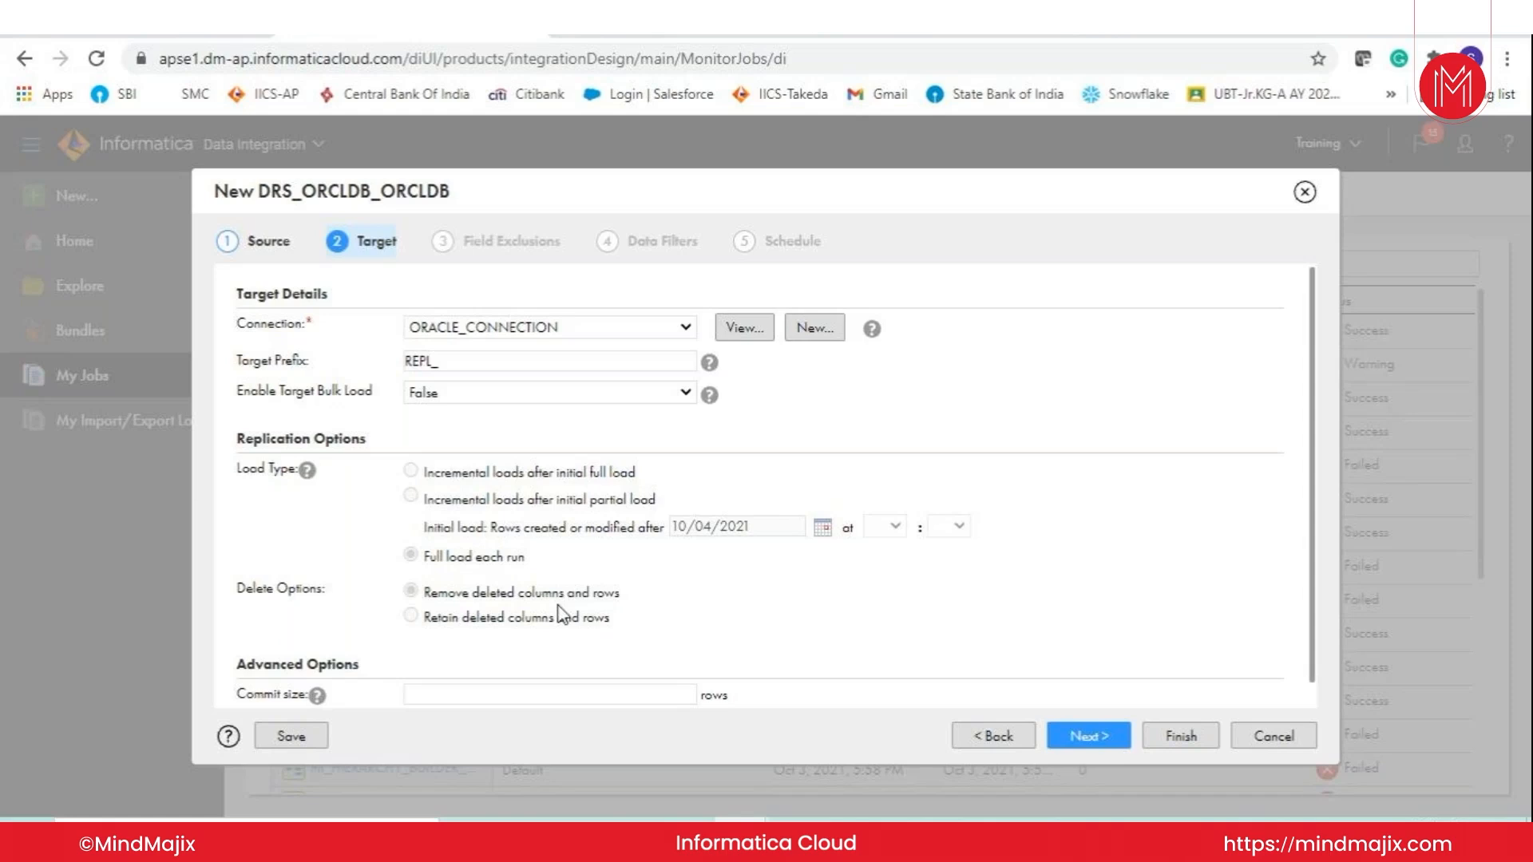
drag(437, 617, 626, 623)
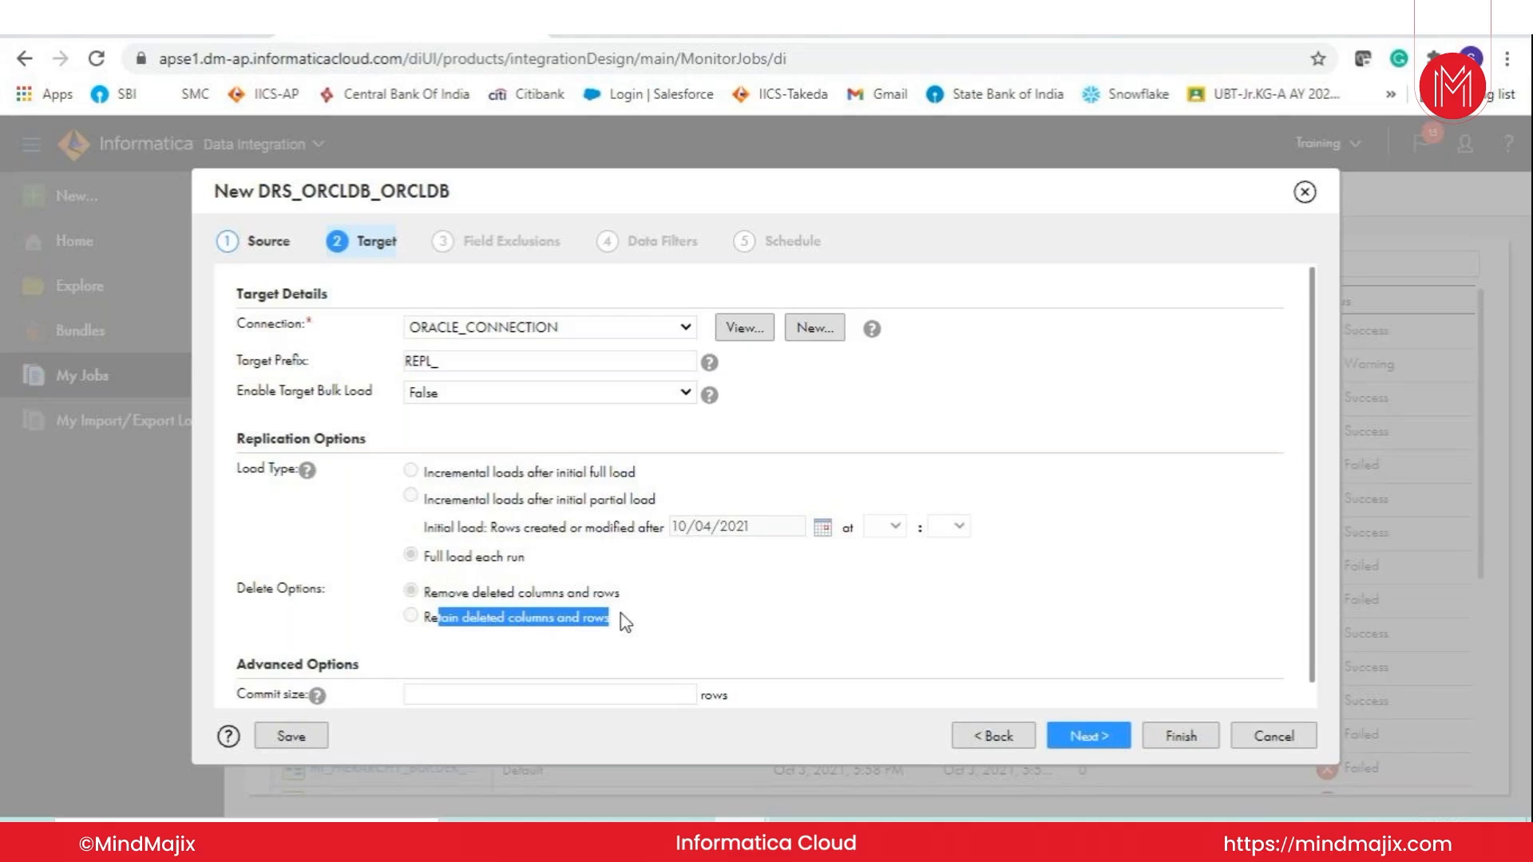
click(468, 617)
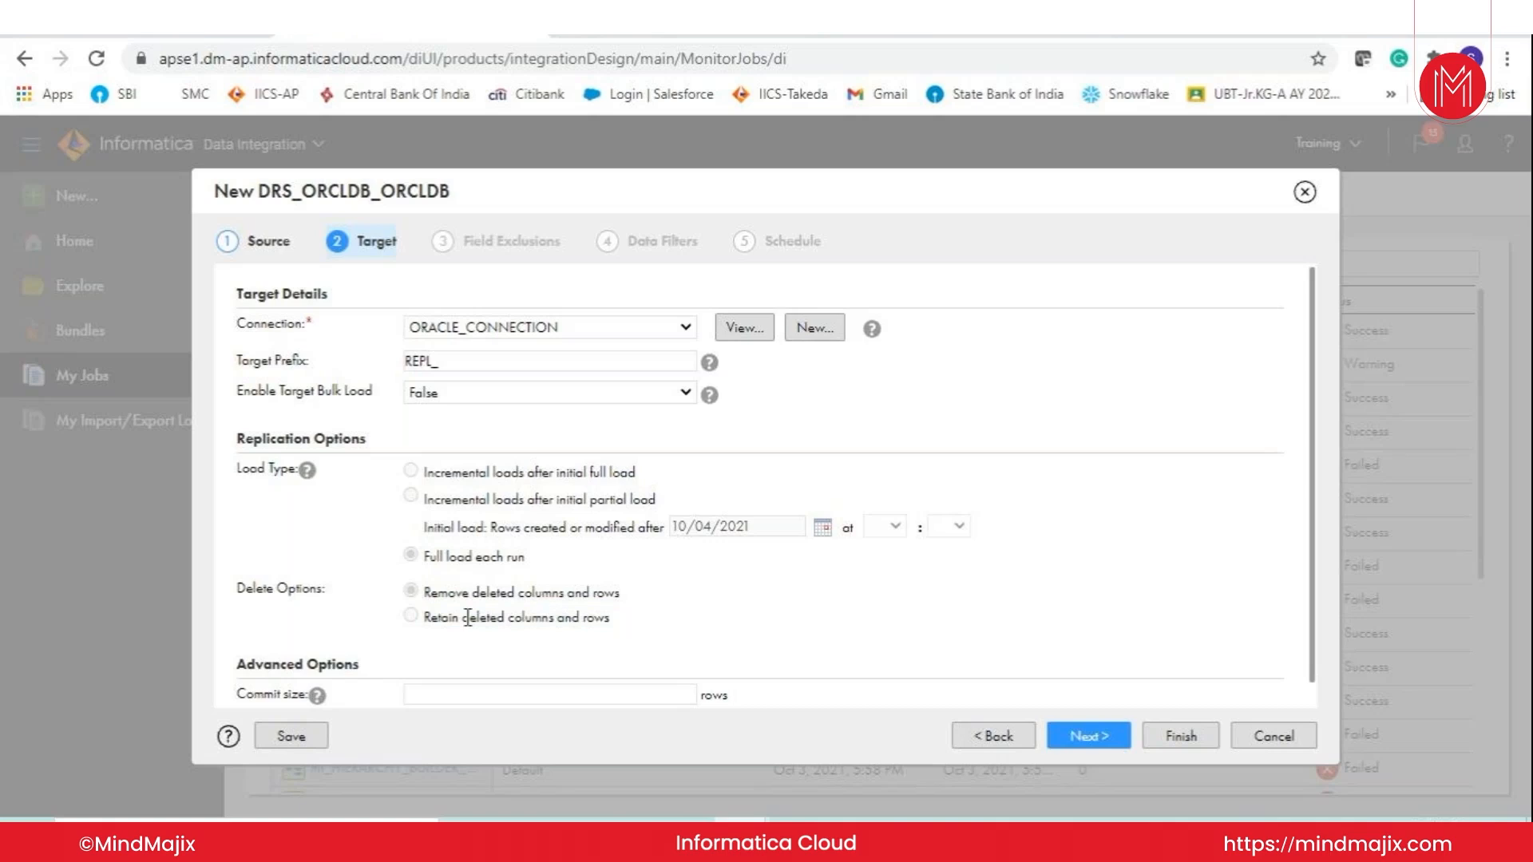